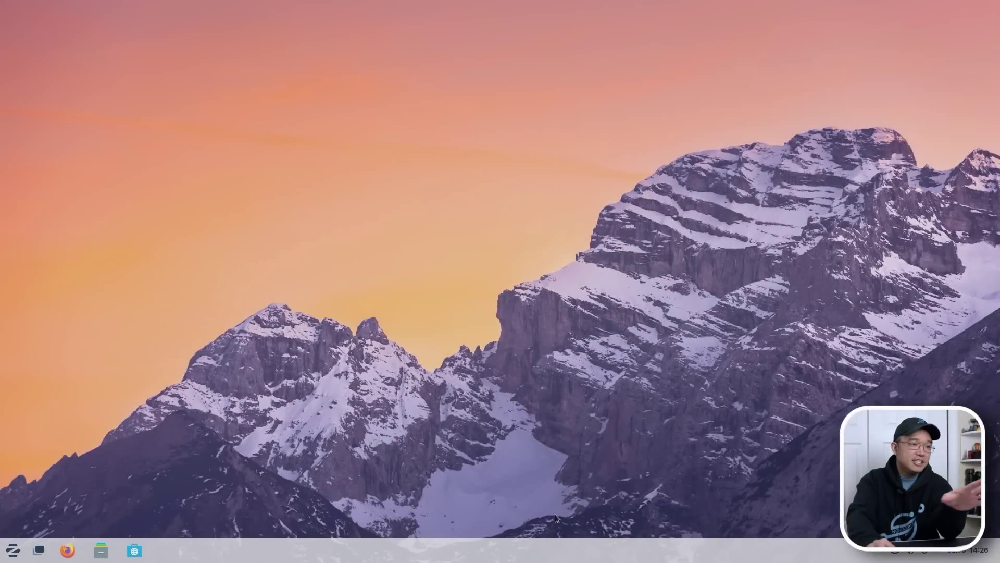
- Bring up the taskbar's quick list of system tools from an empty spot on the taskbar
right_click(527, 551)
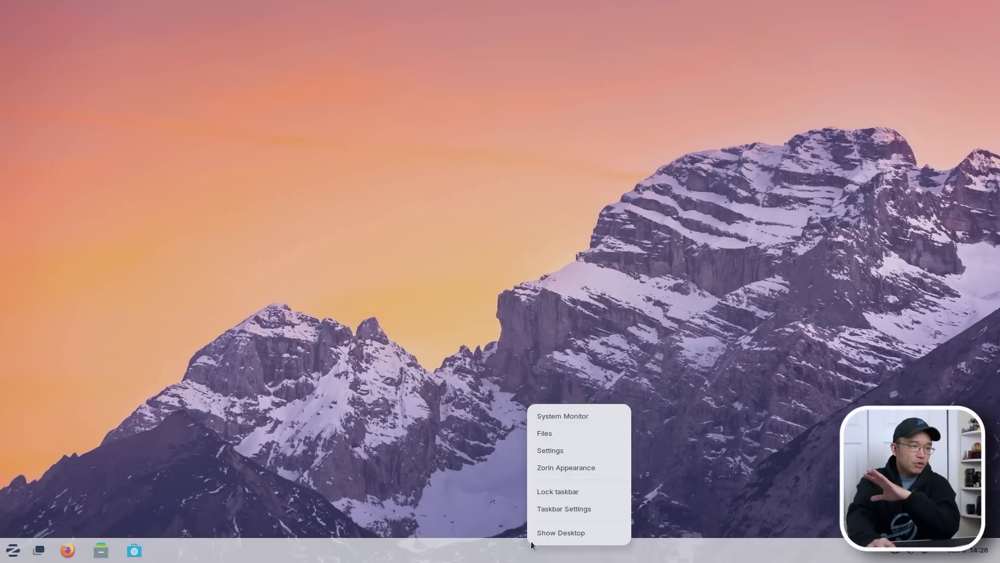
- Check CPU, memory and network usage in System Monitor, close it with Alt+F4, and show the applications menu
click(582, 417)
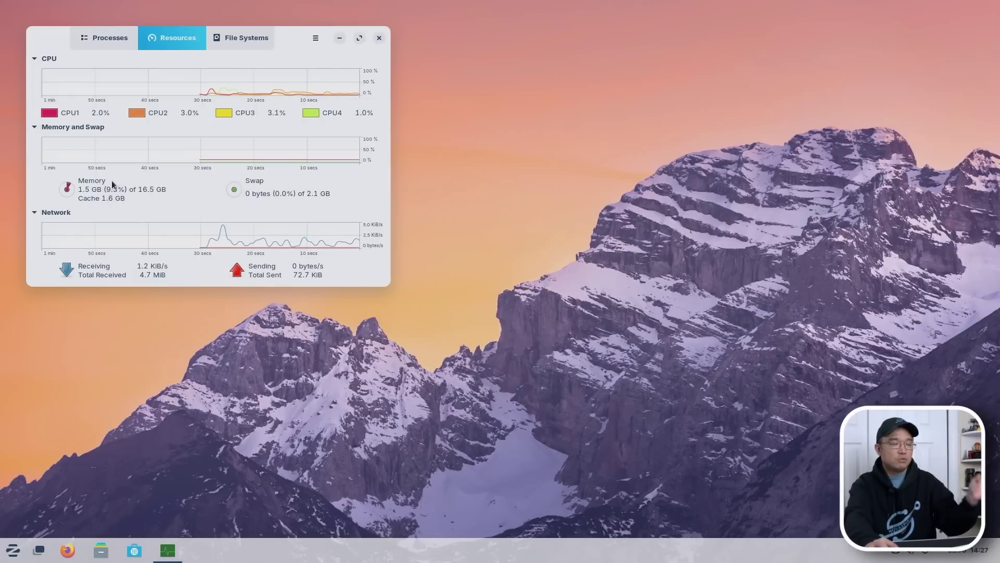
key(alt+F4)
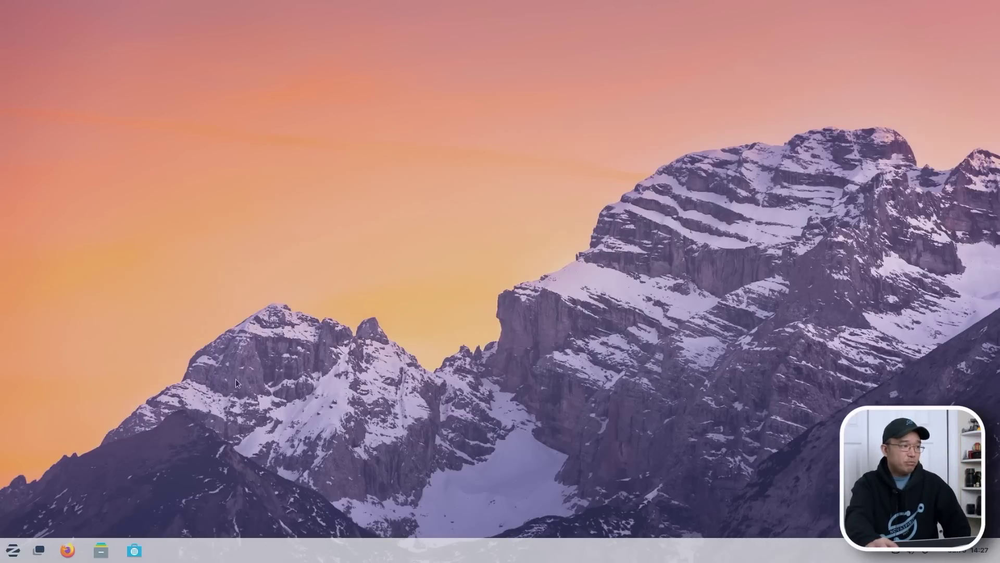
click(15, 552)
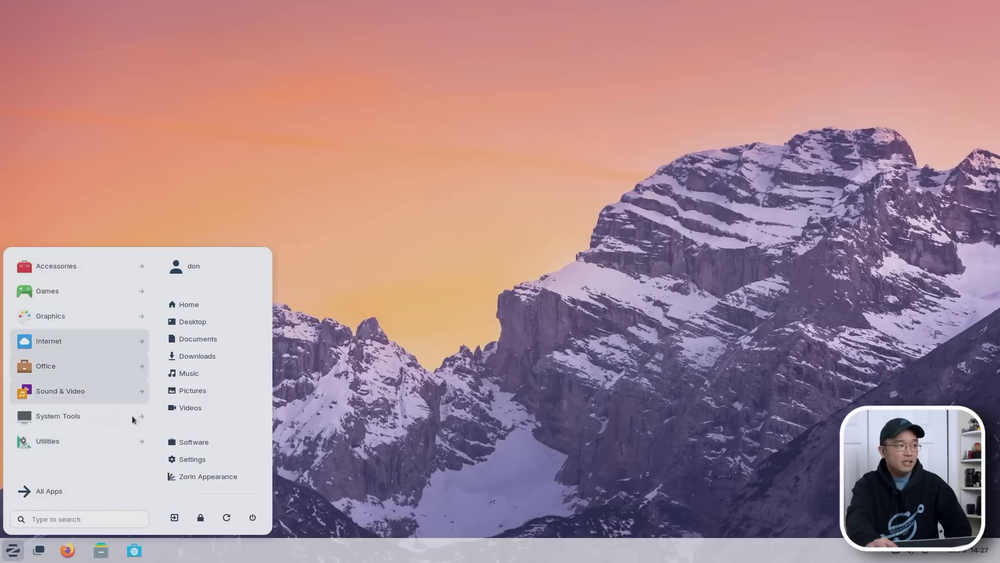
- Launch Zorin Appearance and switch between the Windows-like, first and centred-grid layouts
click(198, 478)
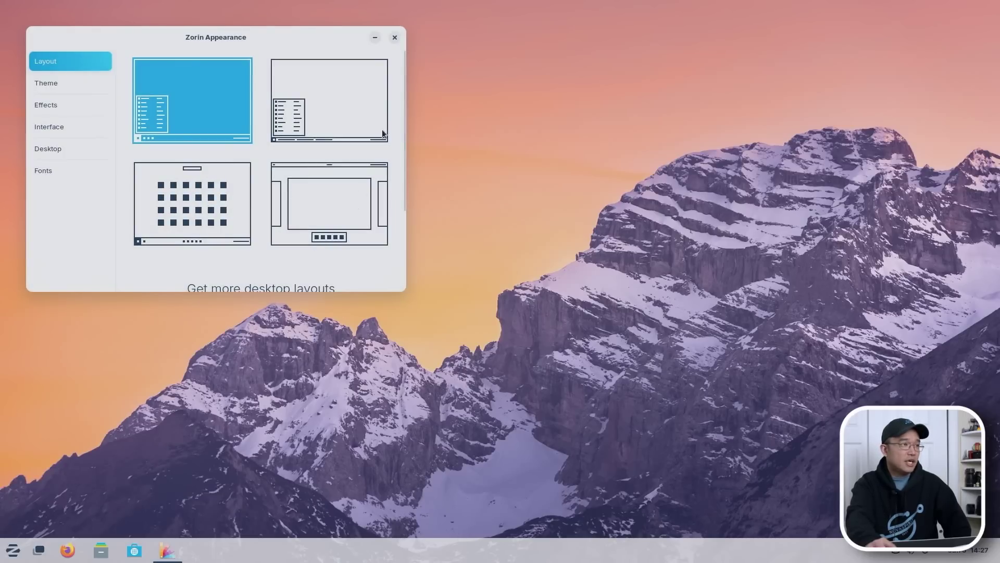
click(361, 120)
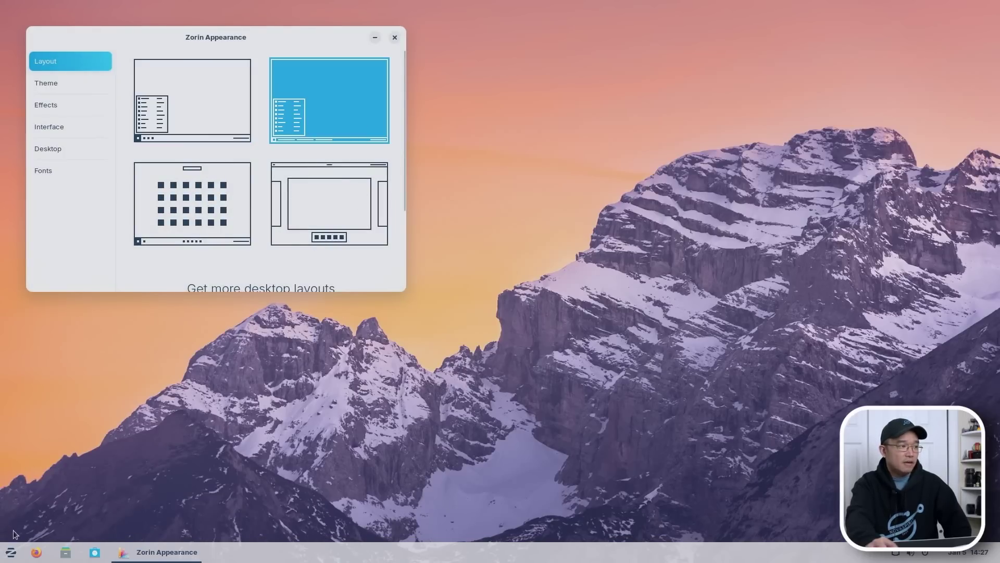
click(10, 552)
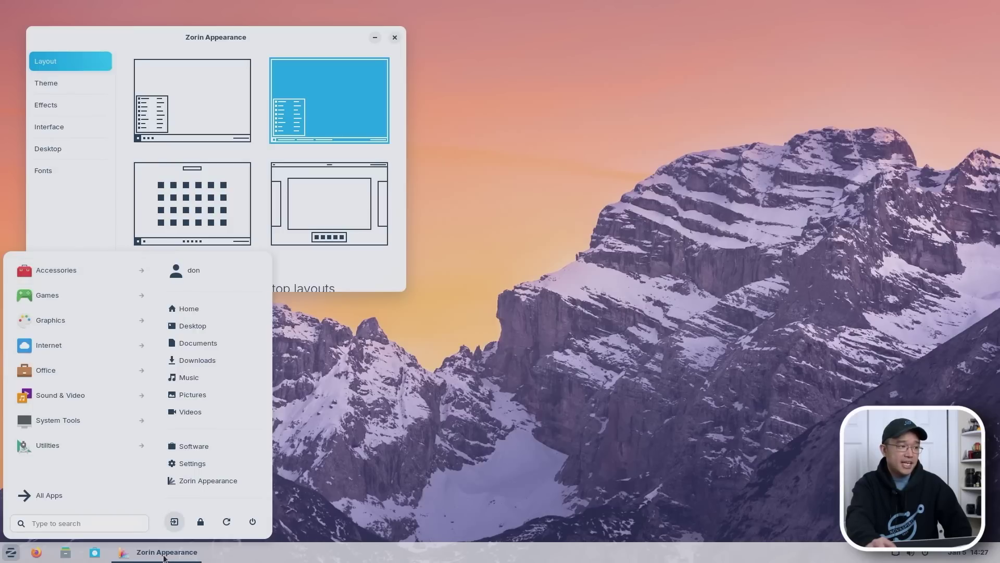
click(208, 118)
click(207, 118)
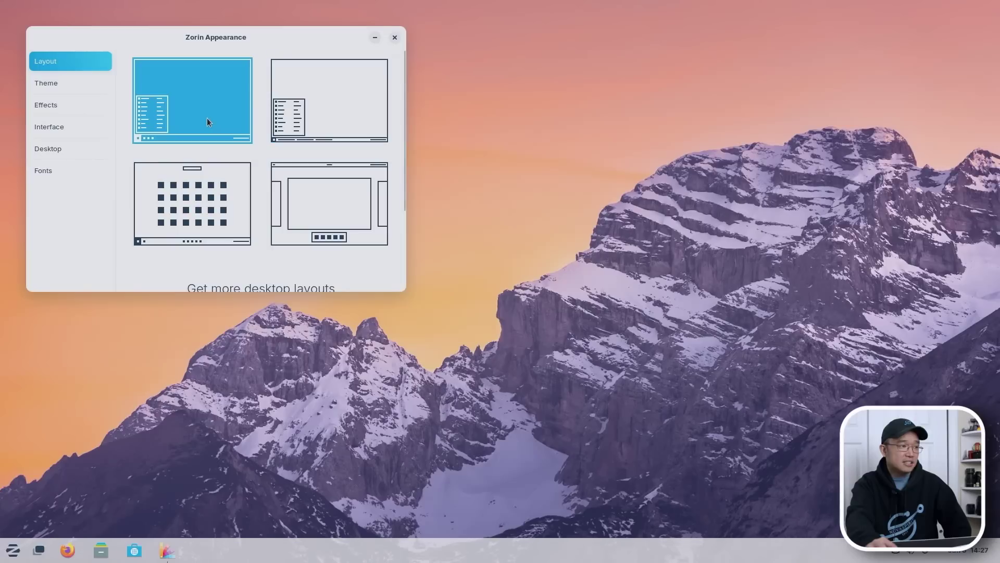
click(288, 121)
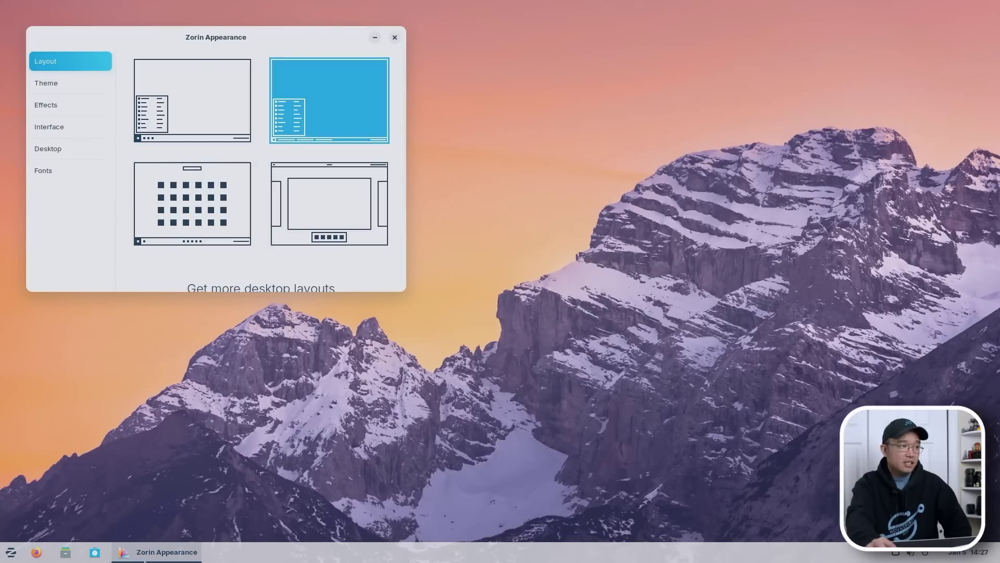
click(199, 229)
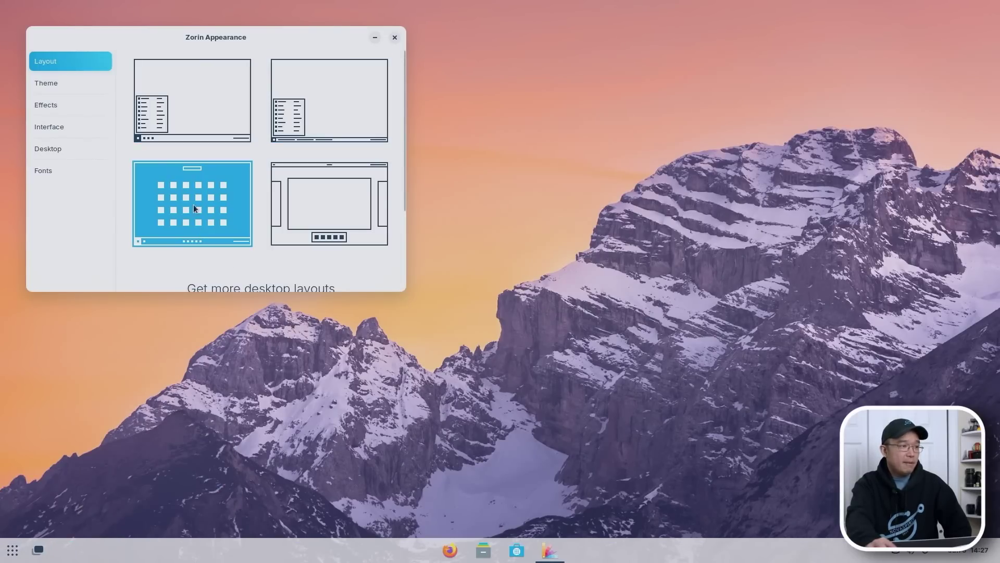
- Try the fourth, top-bar layout, then return to Windows-like and finally the first layout
click(10, 551)
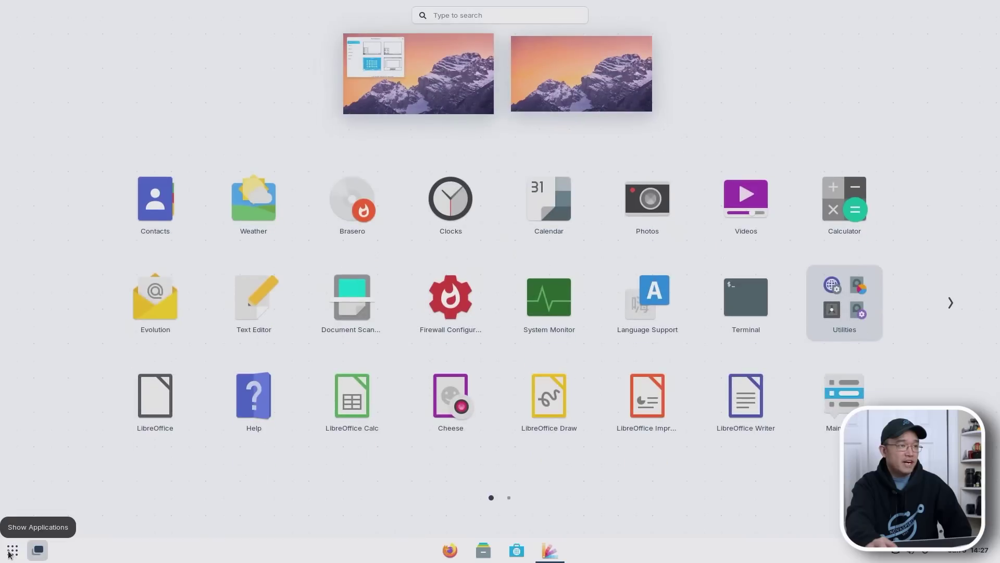
click(320, 244)
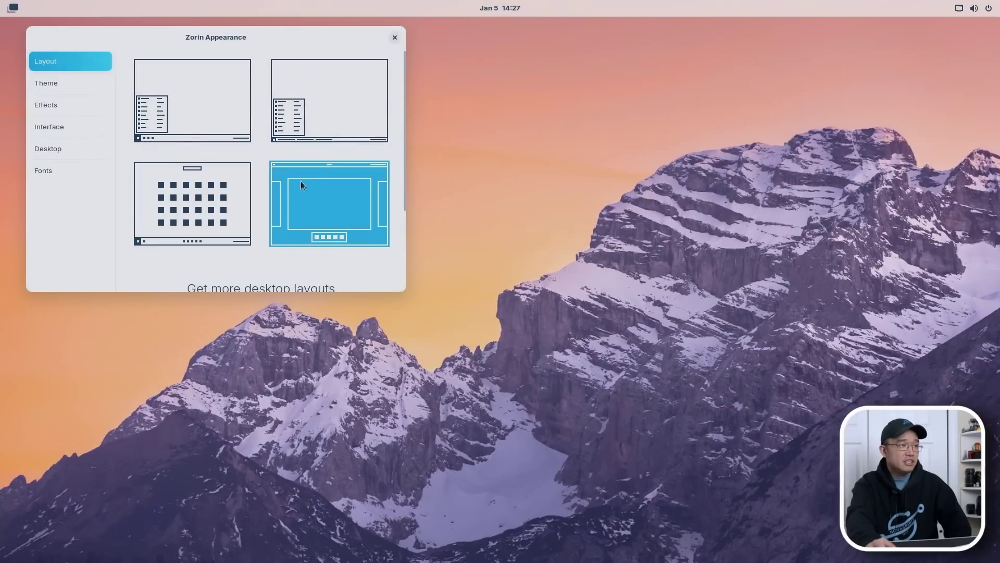
scroll(327, 220, down, 3)
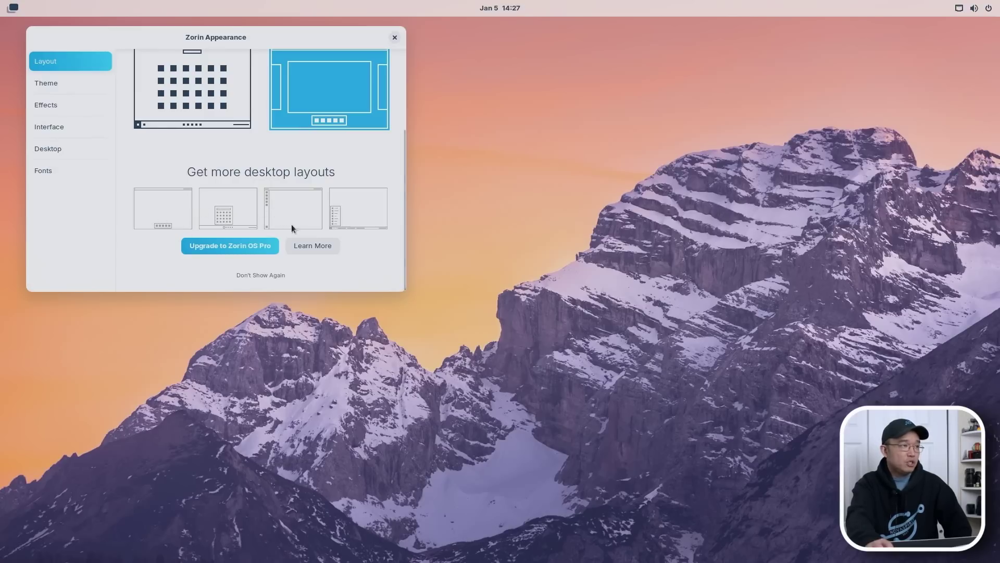
scroll(291, 228, up, 3)
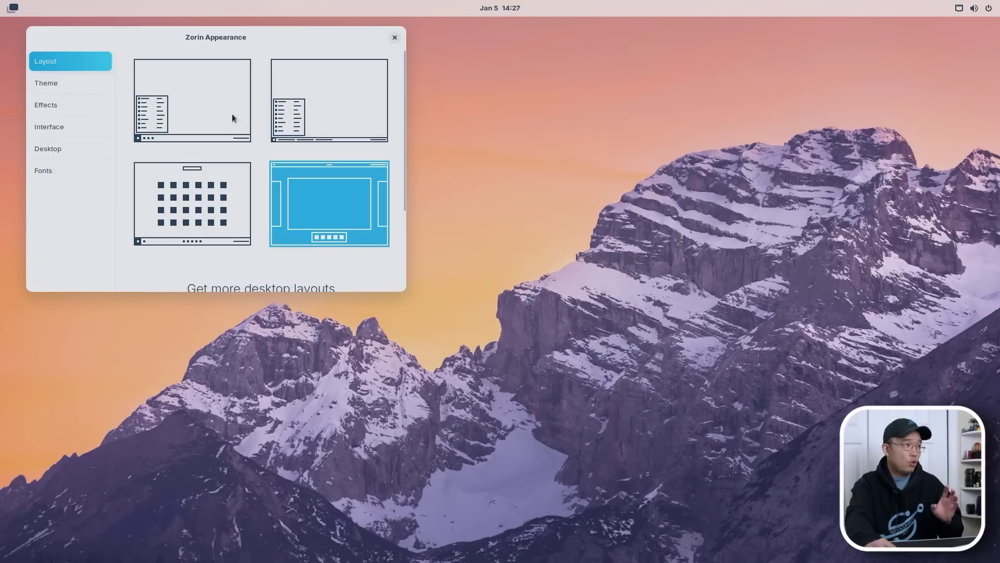
click(289, 107)
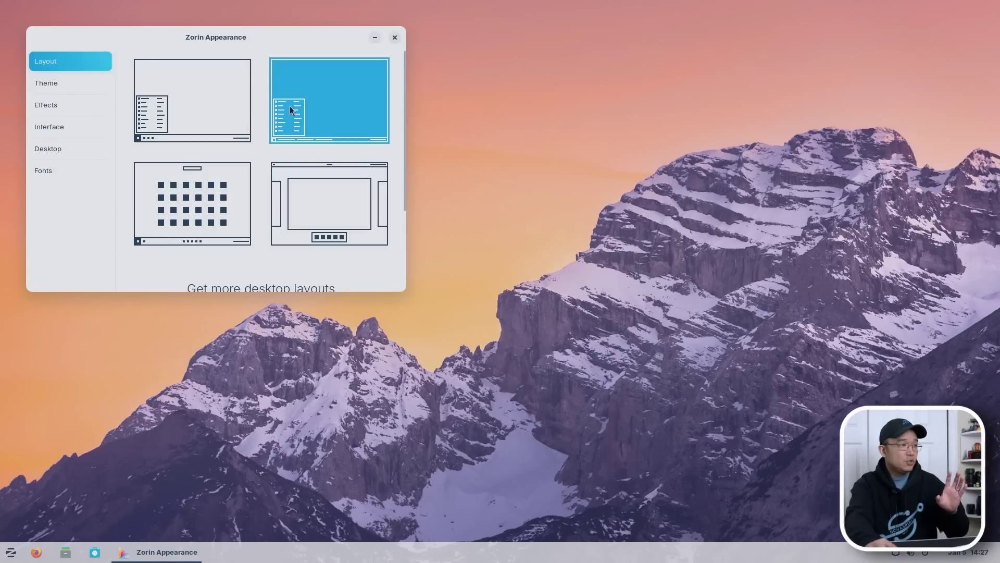
click(182, 107)
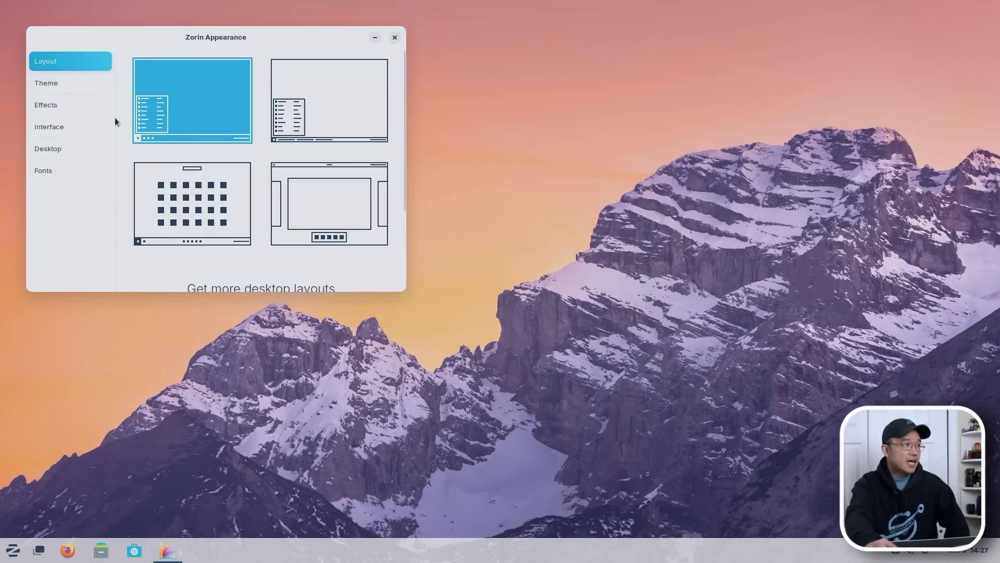
- Show the Theme settings with a Files window placed on the right side of the screen
click(76, 89)
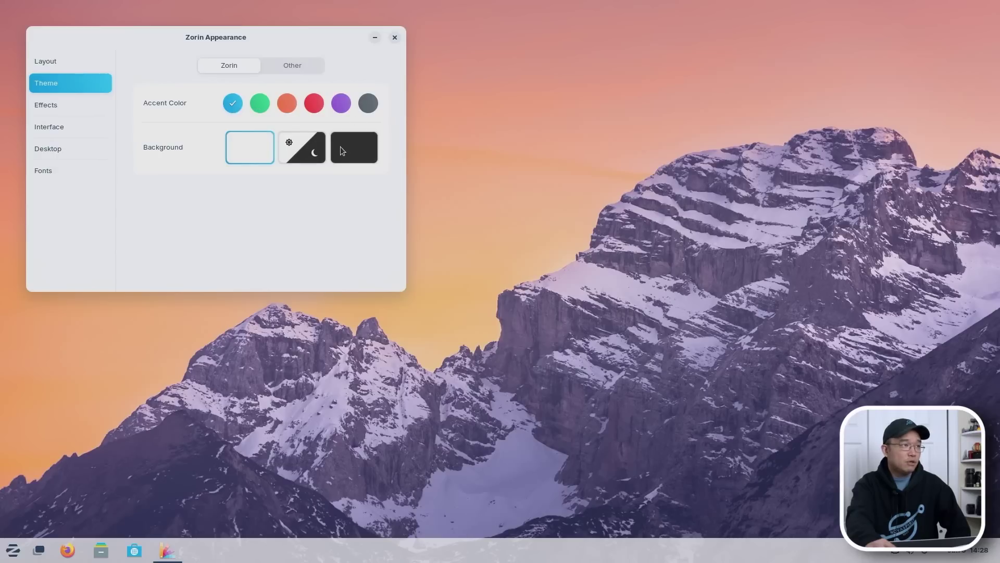
click(100, 550)
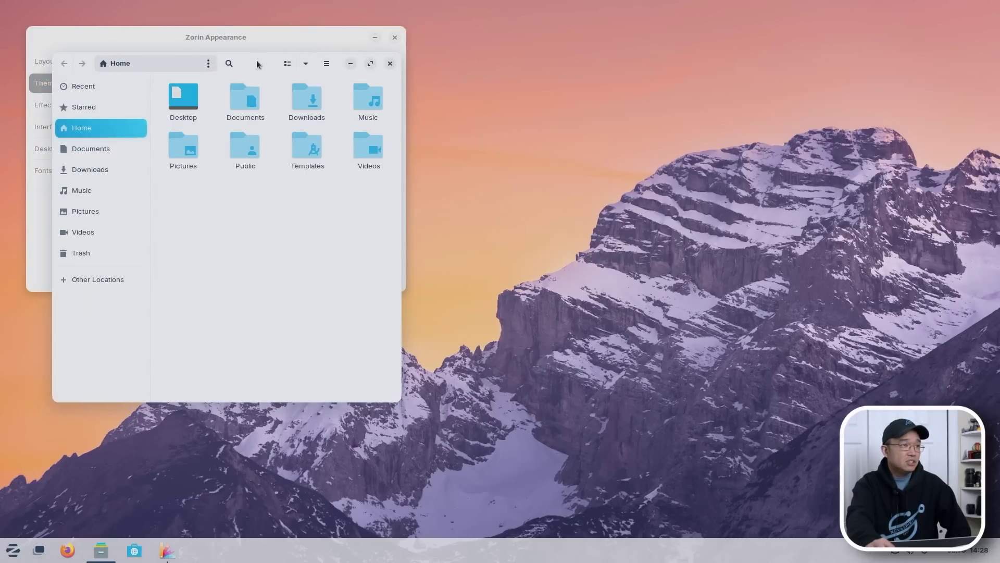
drag(256, 61, 644, 66)
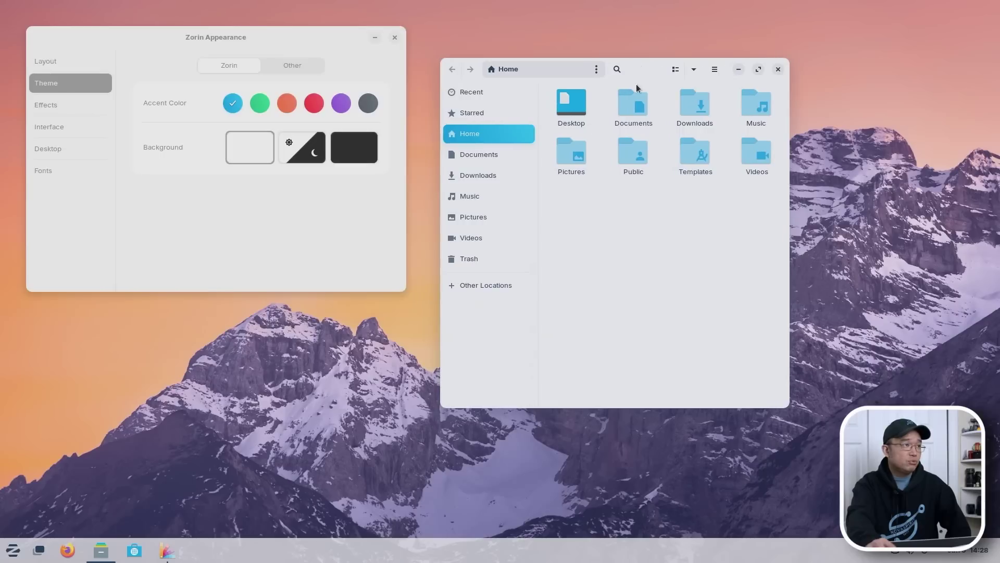
- Preview green and orange accent colours, restore blue, and go to Effects
click(259, 103)
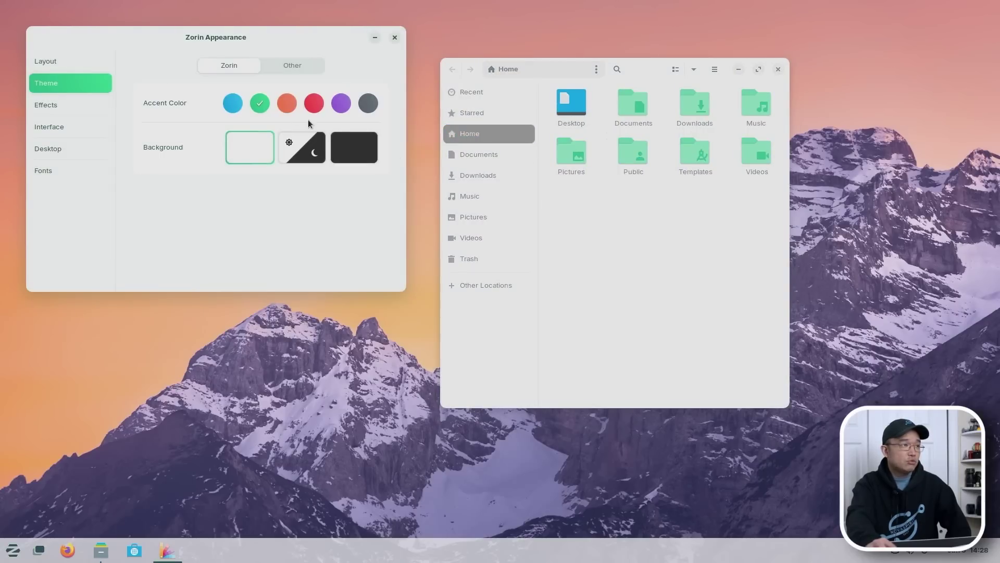
click(287, 103)
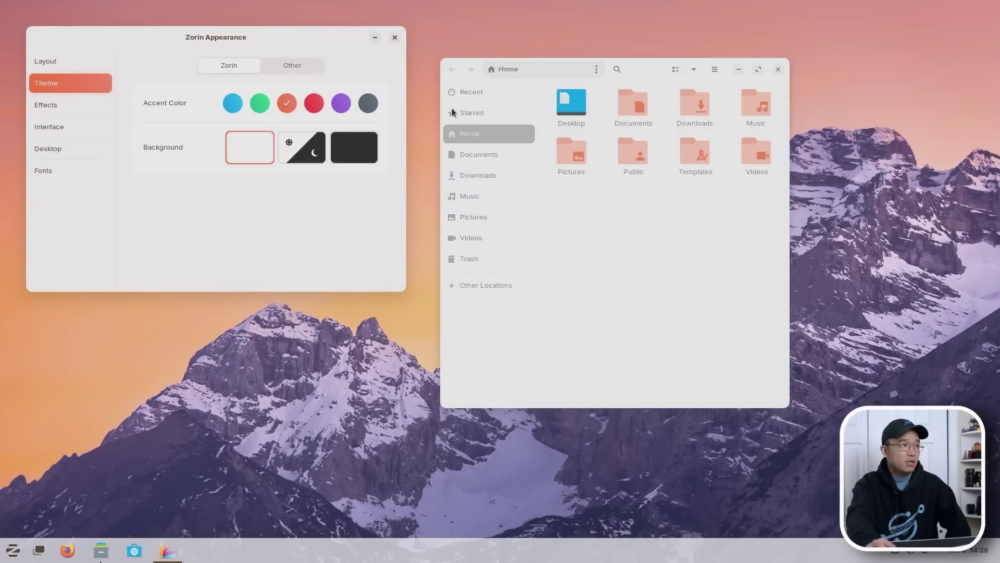
click(238, 107)
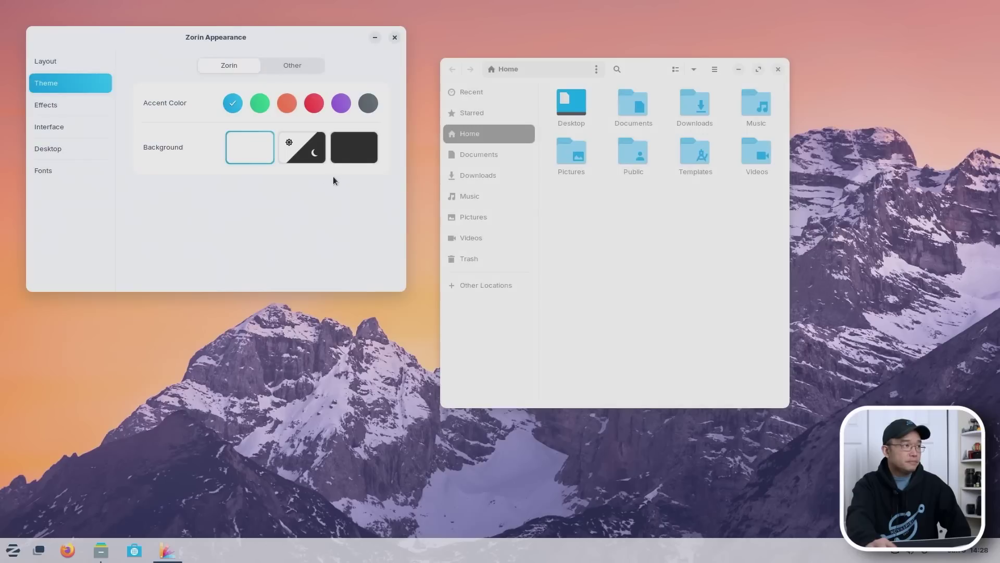
click(92, 109)
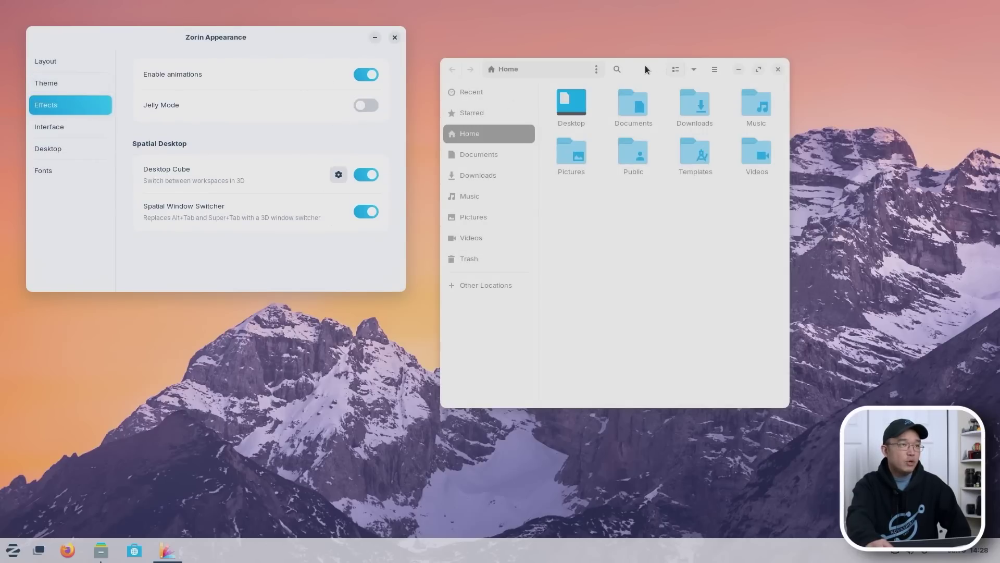
- Turn on Jelly Mode and drag the Files window to see the wobble effect
drag(645, 70, 670, 93)
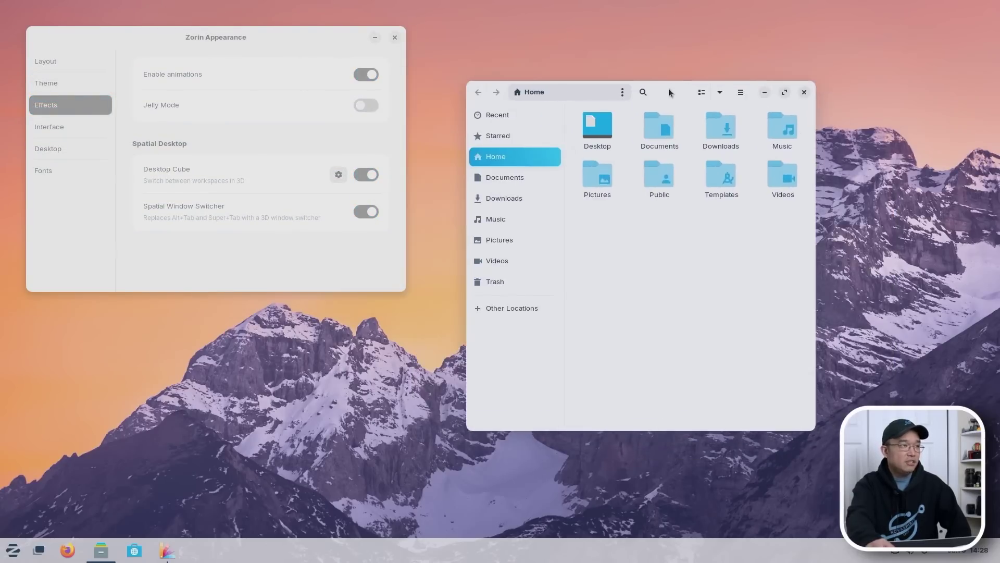
click(362, 108)
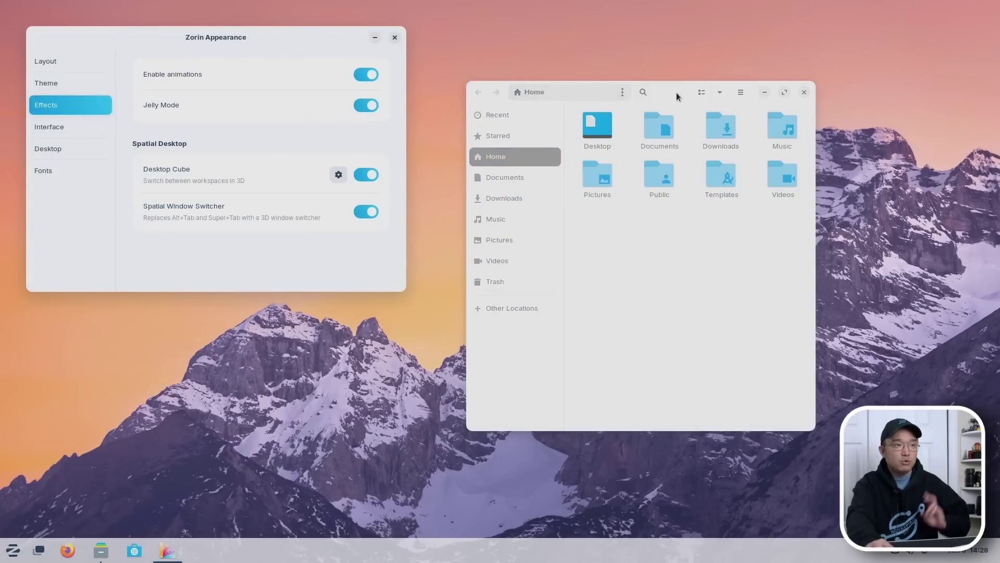
drag(676, 92, 732, 123)
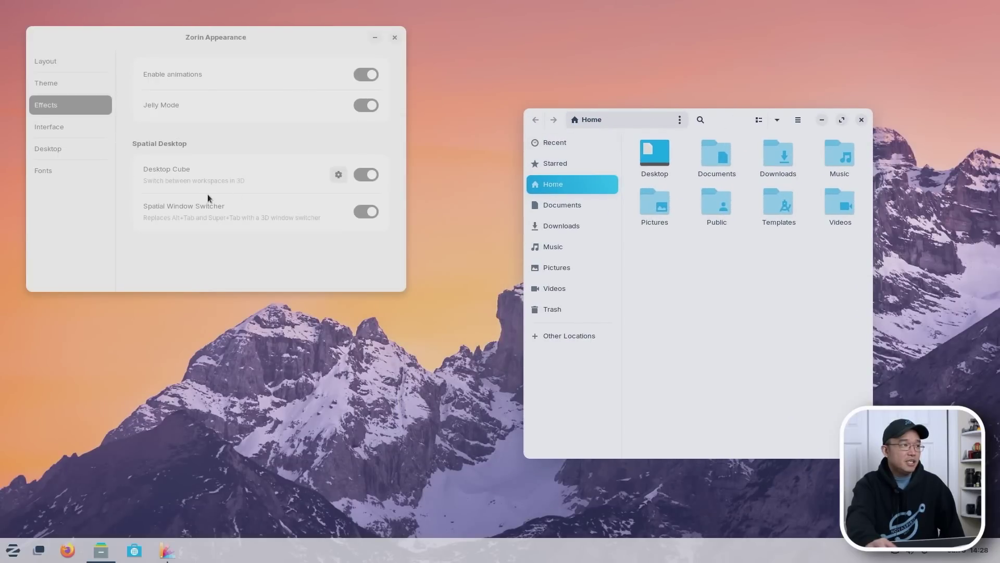
click(262, 138)
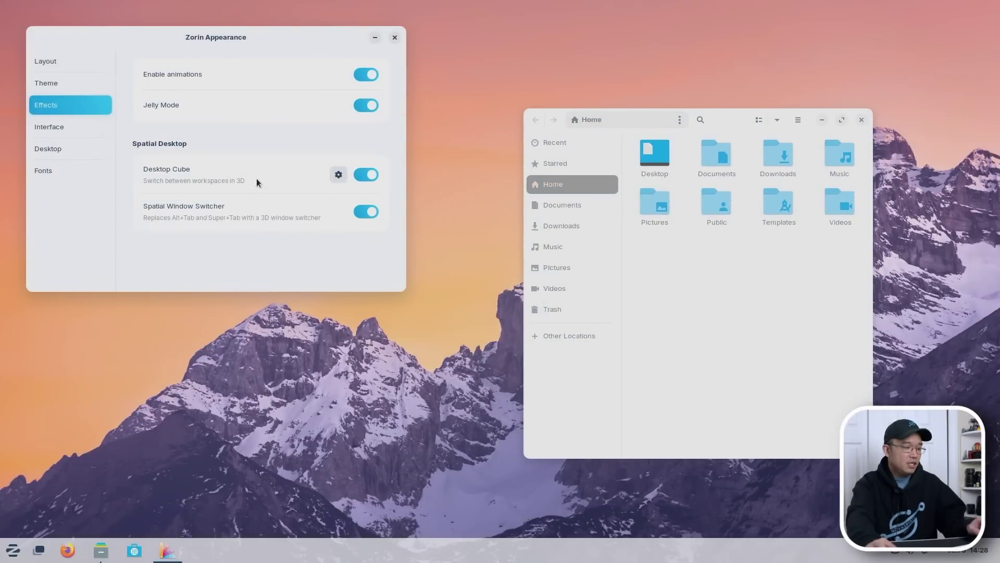
- Try the 3-D Alt+Tab switcher, visit the empty workspace, return to the windows, and show Interface
key(alt+Tab)
key(alt+Tab)
key(alt+Tab)
key(alt+Tab)
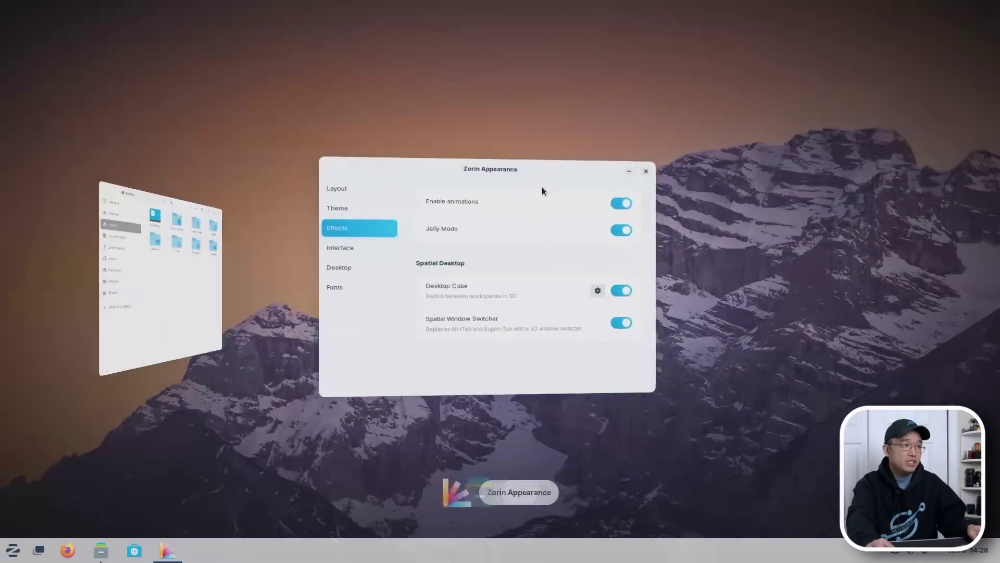
key(alt+Tab)
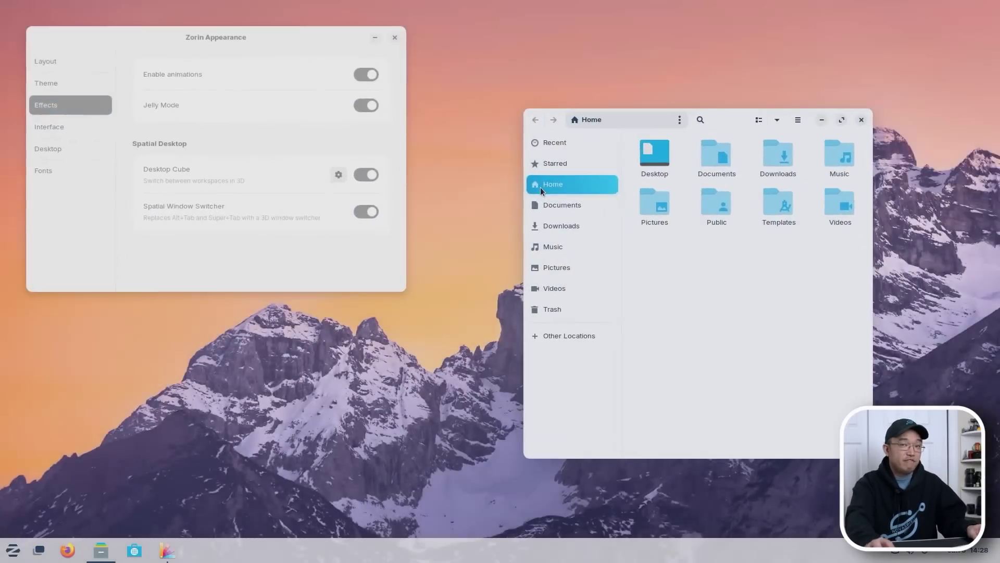
key(super)
key(super)
key(super)
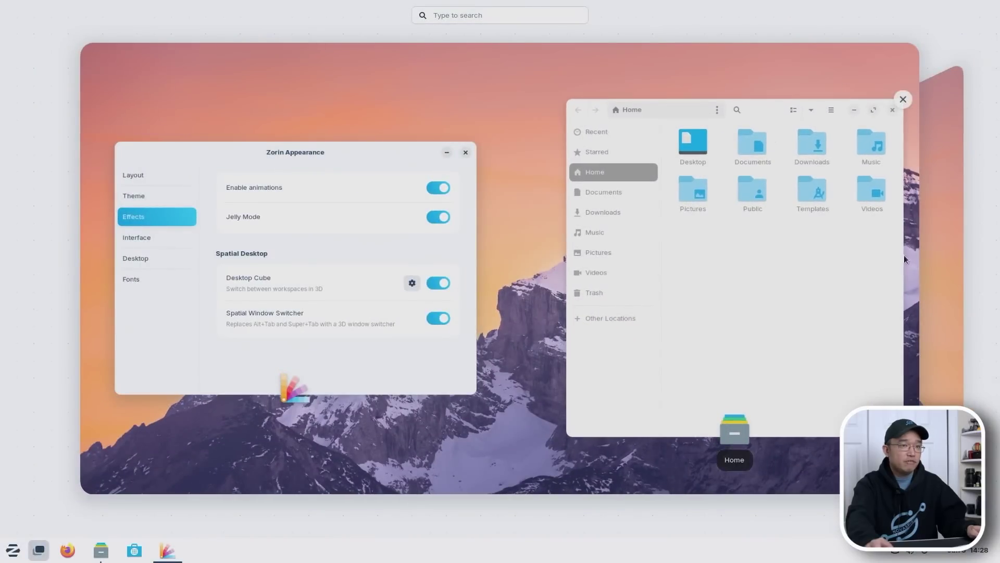
click(939, 297)
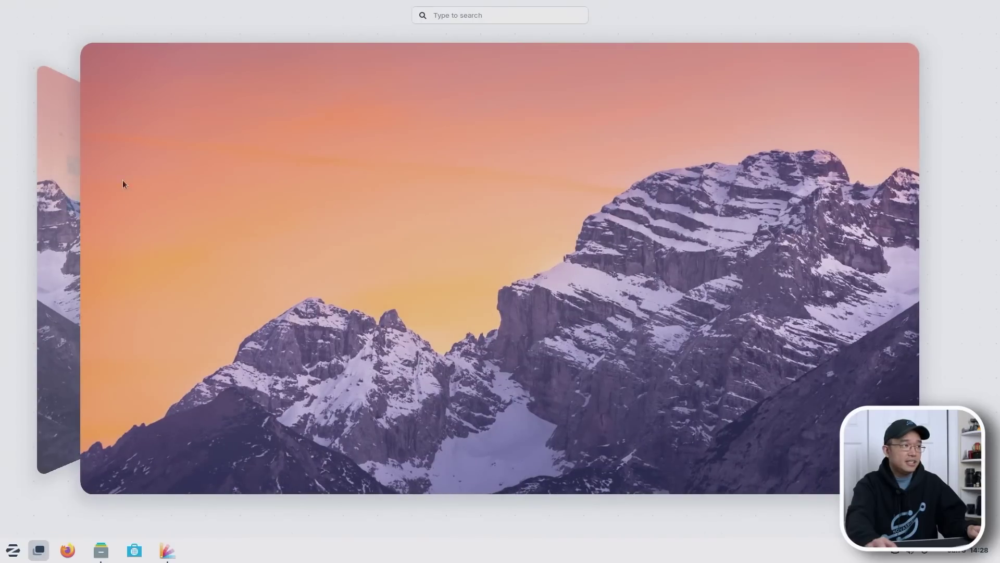
key(super)
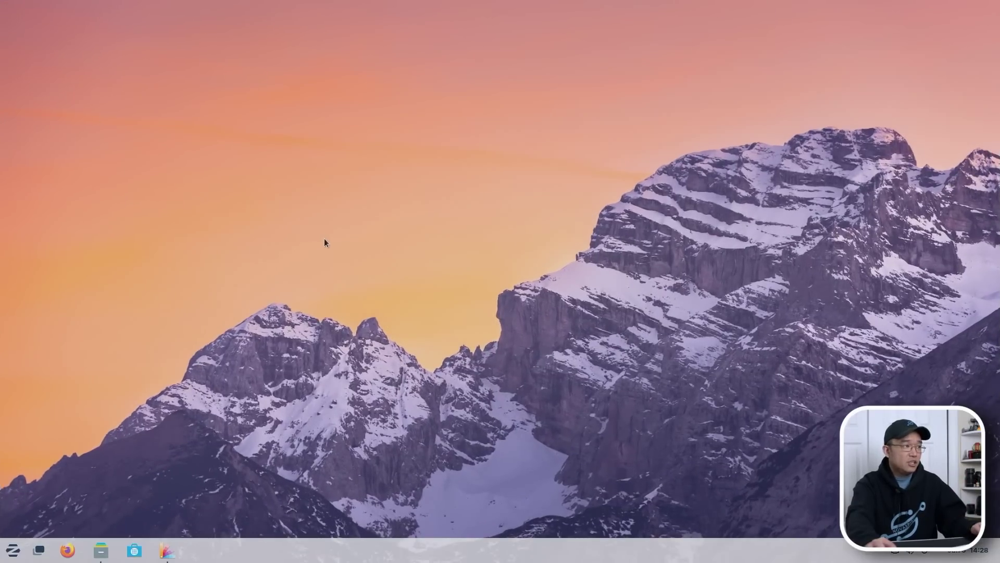
key(super)
click(34, 175)
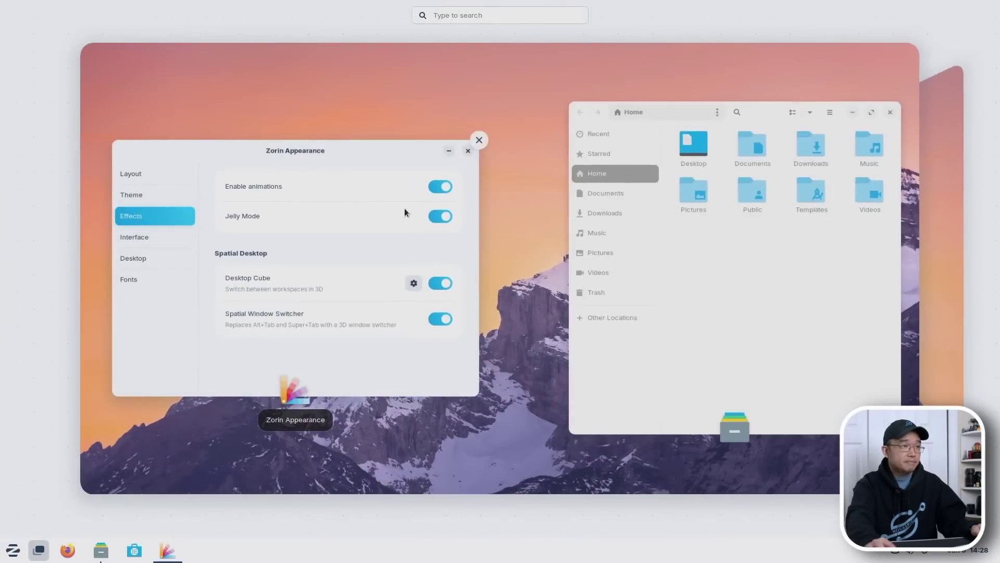
key(super)
click(71, 127)
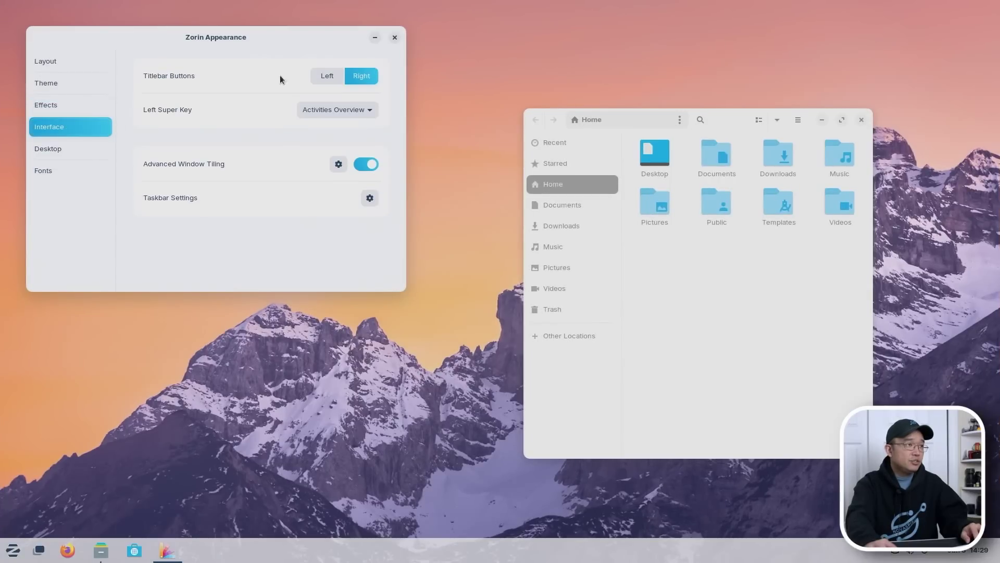
- Set titlebar buttons to Left, back to Right, and move Appearance toward the centre
click(335, 77)
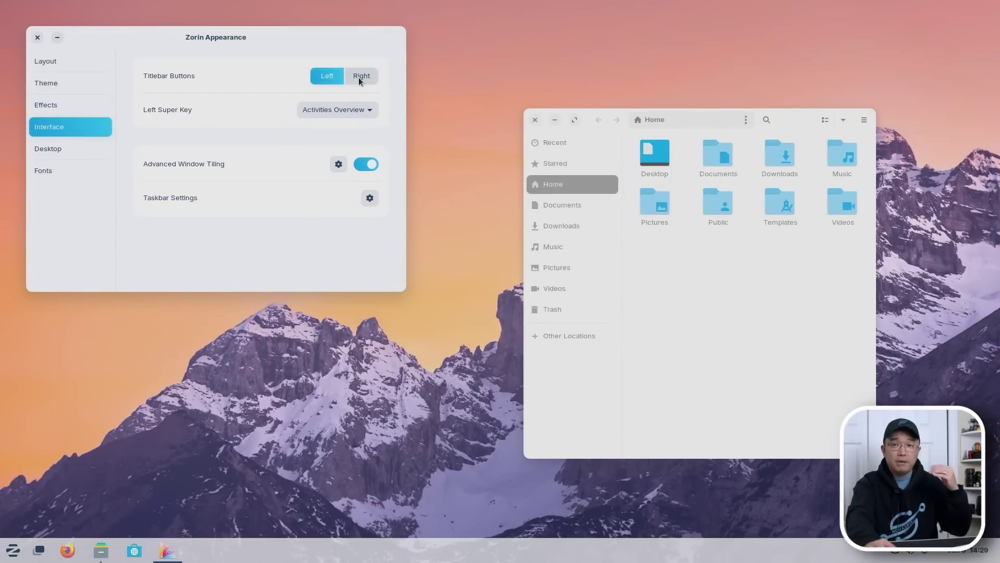
click(359, 77)
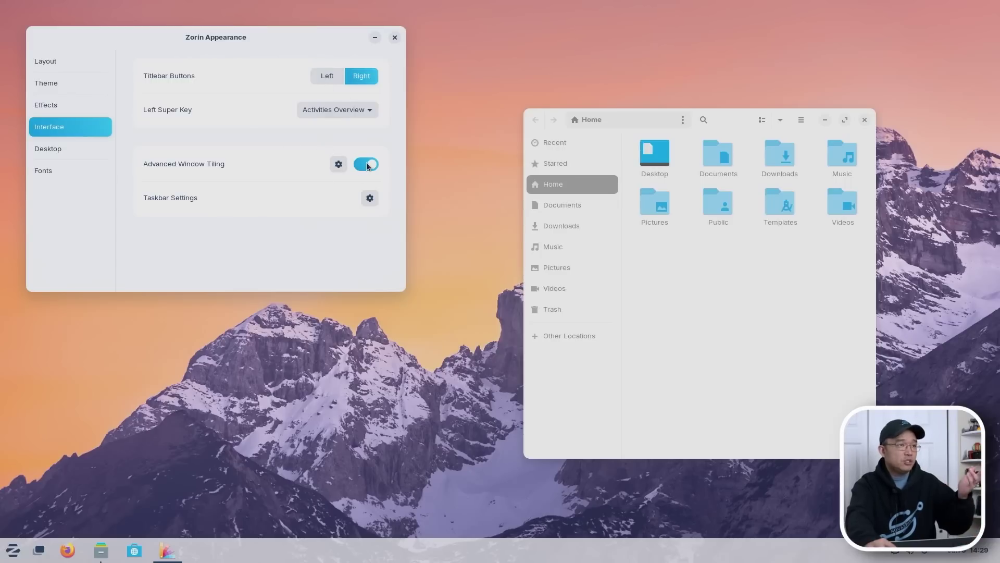
drag(259, 37, 326, 116)
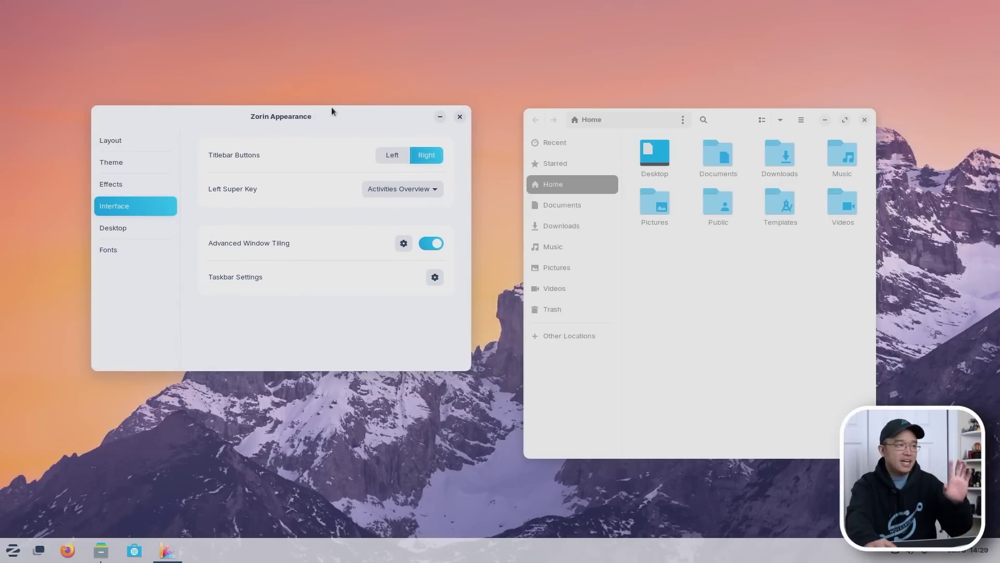
- Minimise Zorin Appearance, centre the Files window, and bring up Files' taskbar menu
click(440, 118)
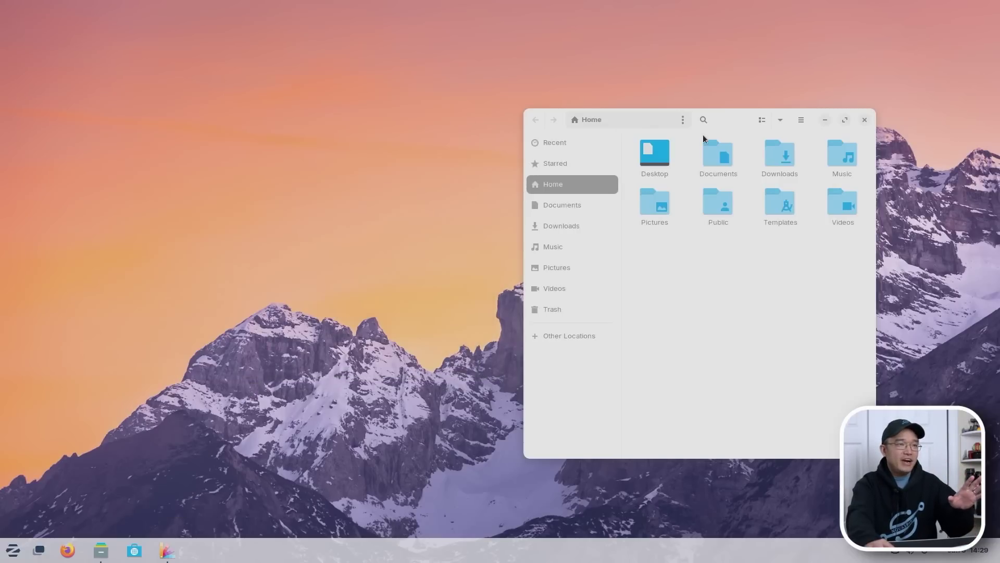
drag(726, 123, 580, 98)
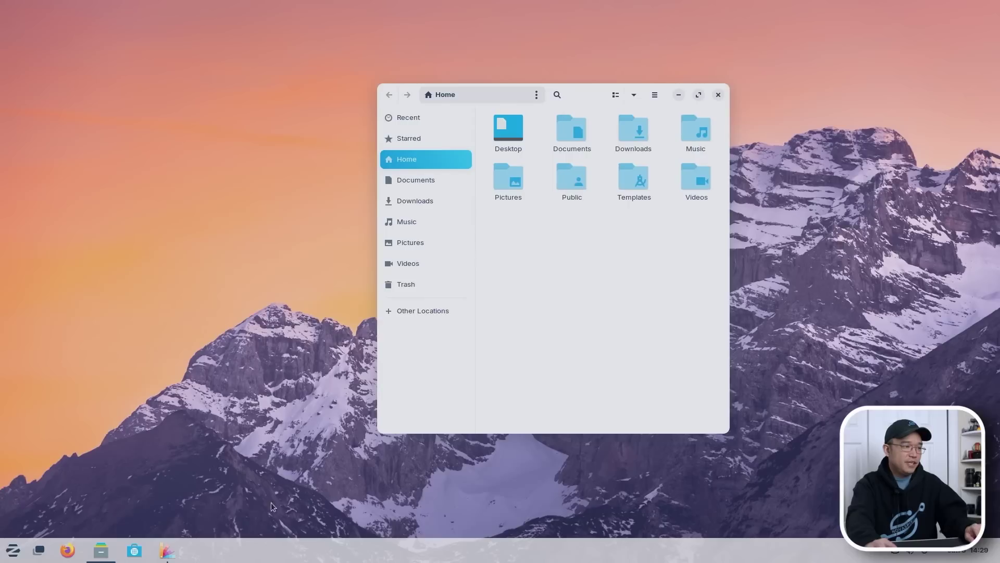
right_click(101, 551)
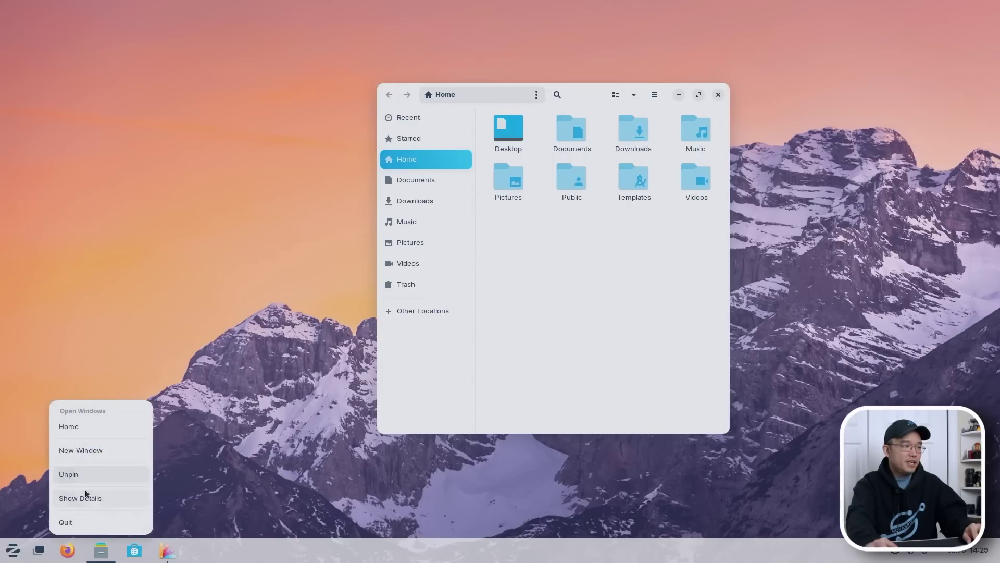
- Tile two Files windows side by side with snap assist, then close both
click(80, 451)
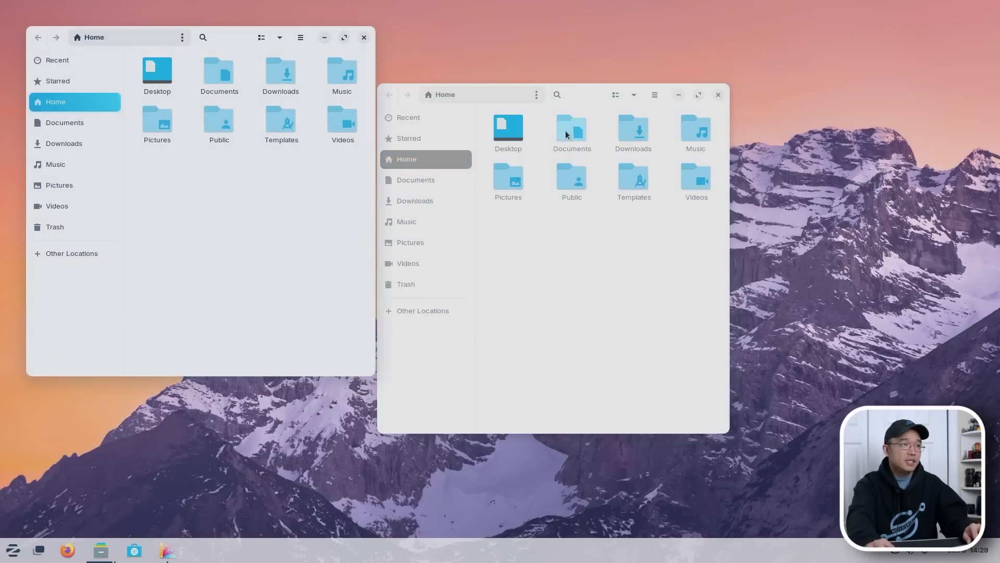
drag(150, 45, 1, 47)
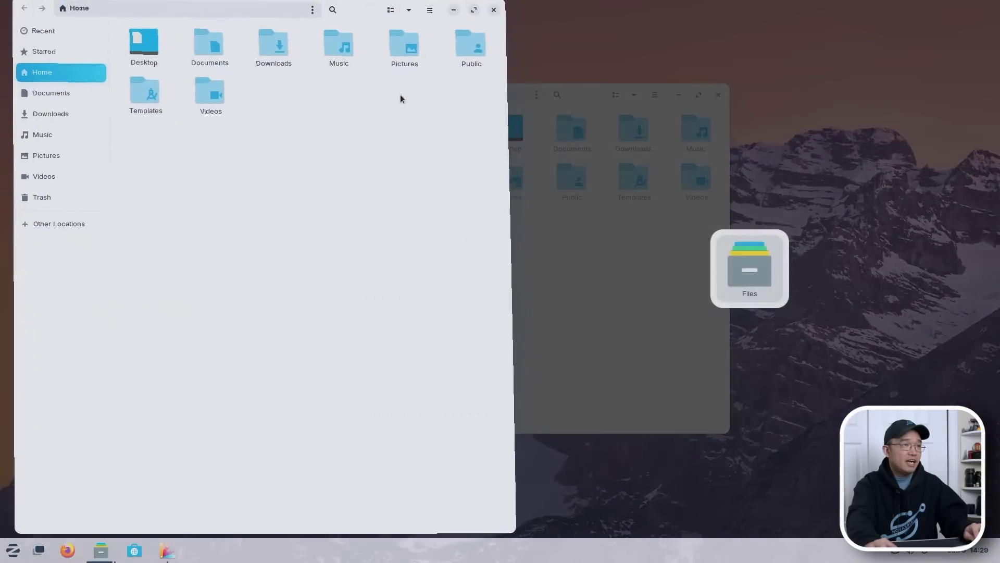
click(731, 281)
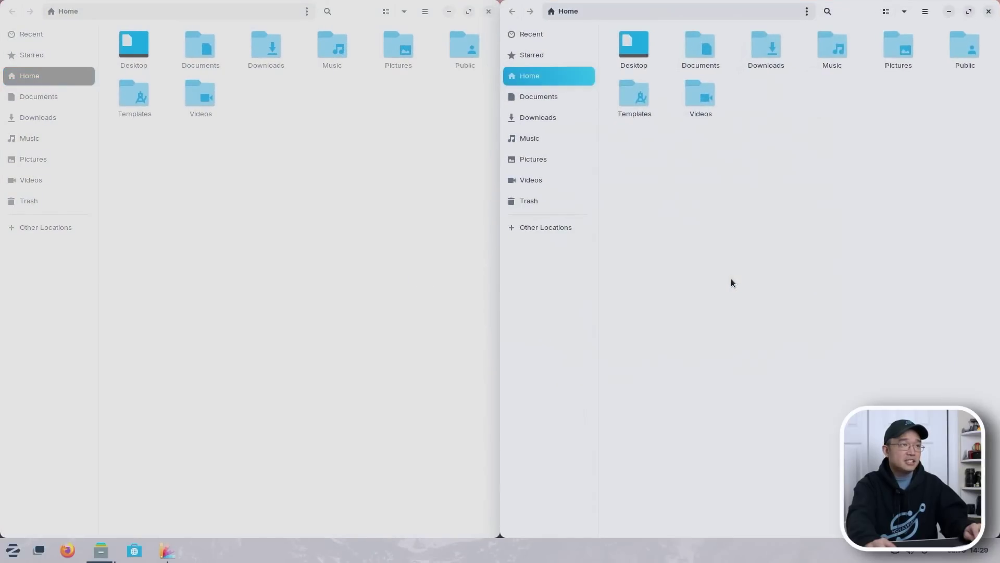
click(401, 276)
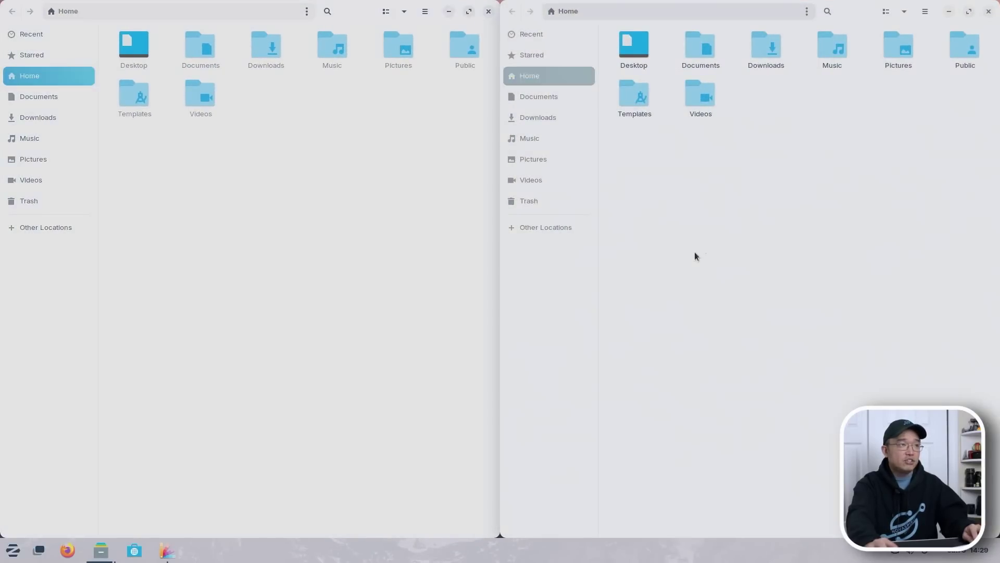
click(485, 13)
click(987, 15)
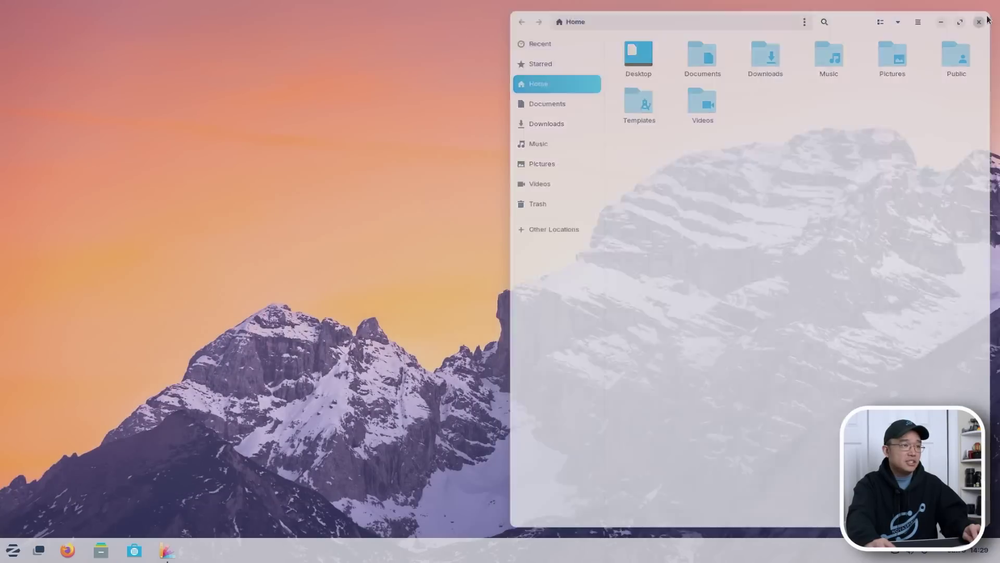
- Reopen Files, resize it, and settle it near the centre of the screen
click(101, 550)
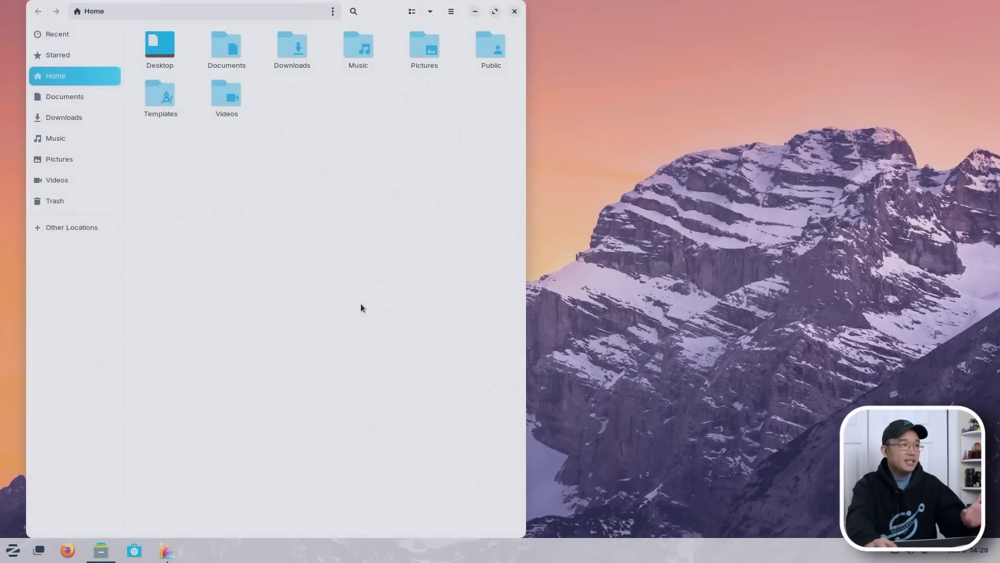
drag(390, 20, 640, 101)
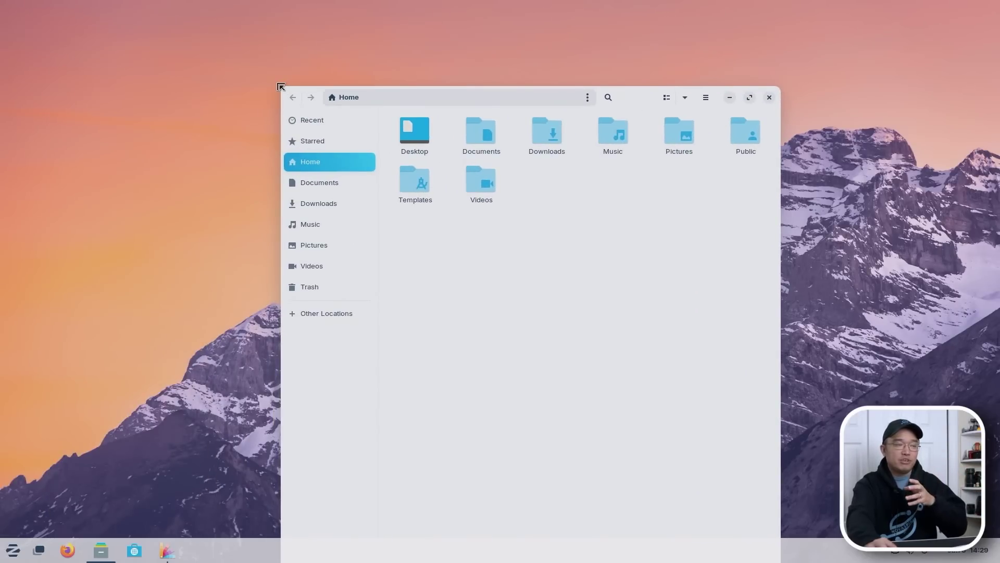
drag(282, 87, 234, 252)
drag(639, 263, 438, 95)
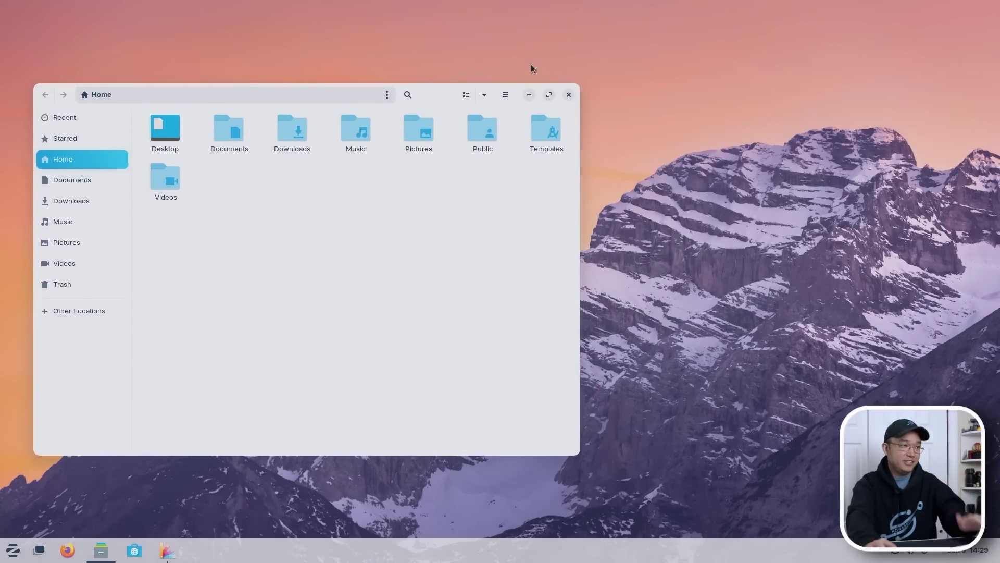
drag(437, 98, 601, 116)
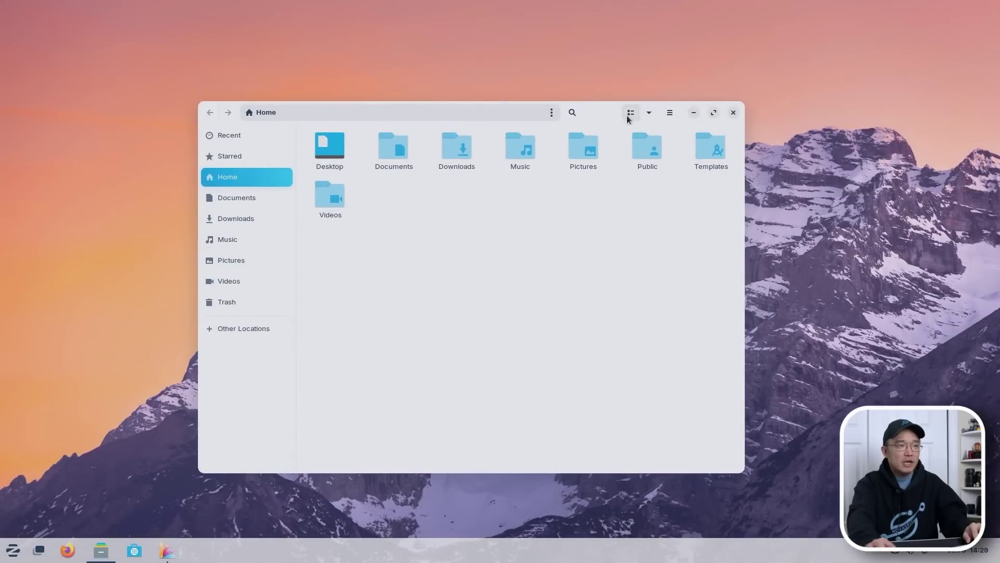
drag(609, 115, 643, 106)
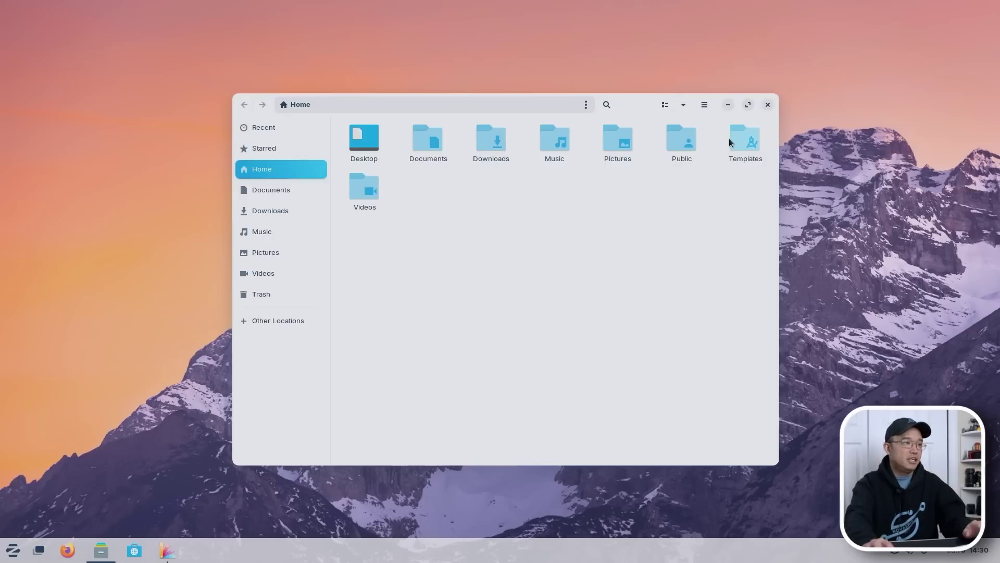
drag(630, 103, 594, 86)
- On the Desktop page, show the Home and Trash icons, then remove them again
key(alt+Tab)
click(104, 233)
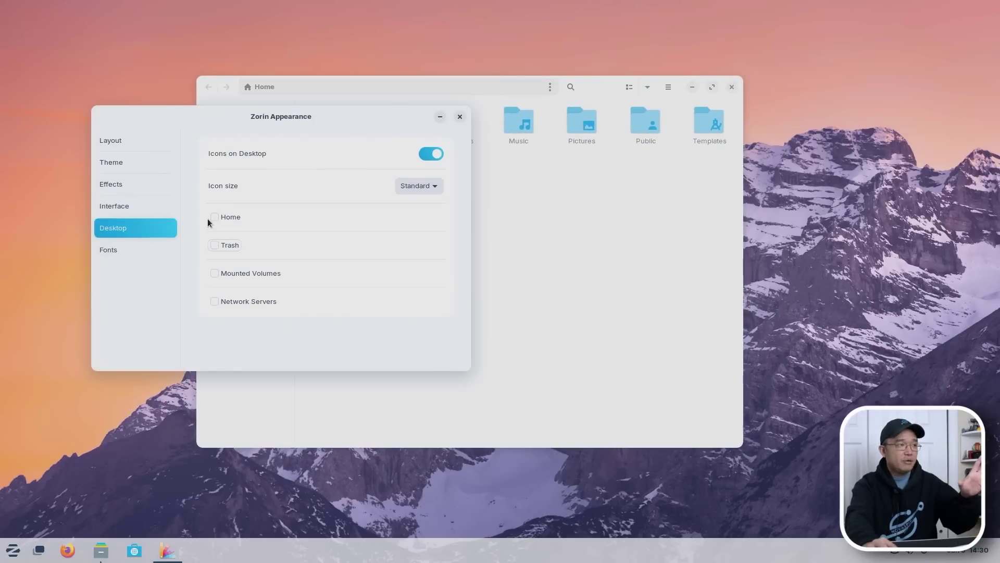
click(210, 218)
click(215, 248)
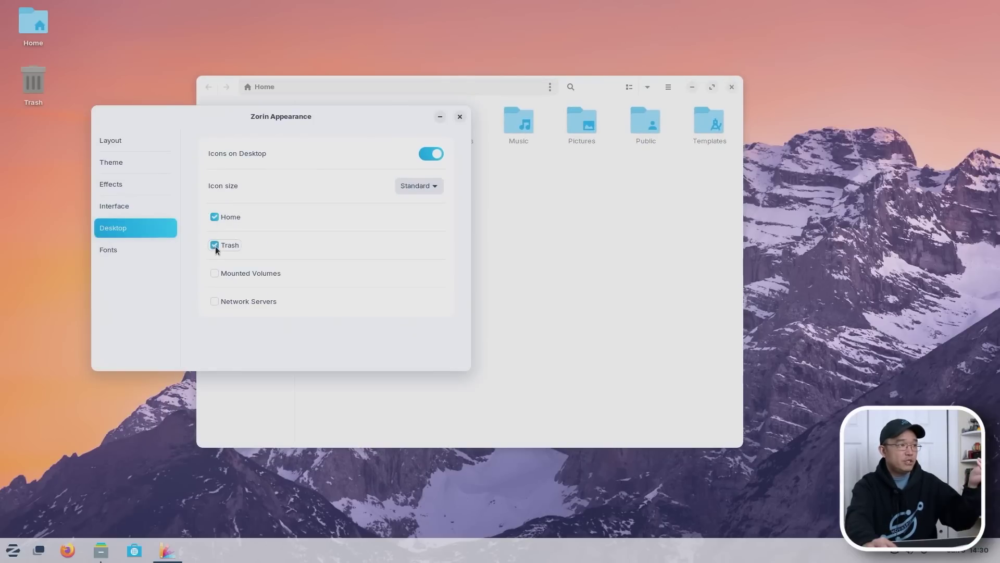
click(217, 219)
click(214, 246)
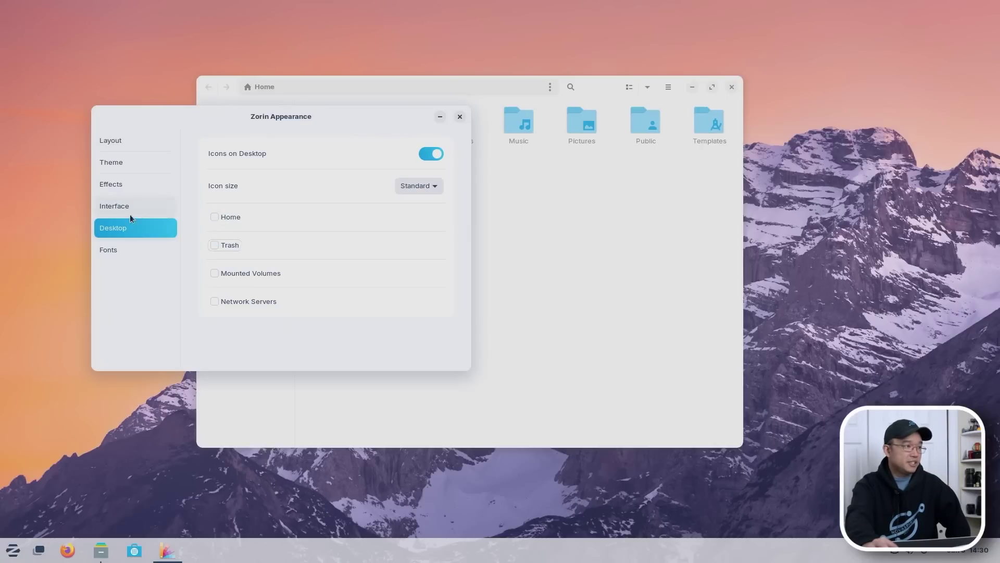
- Look at the Fonts page, return to Theme, and move Files up and right
click(120, 250)
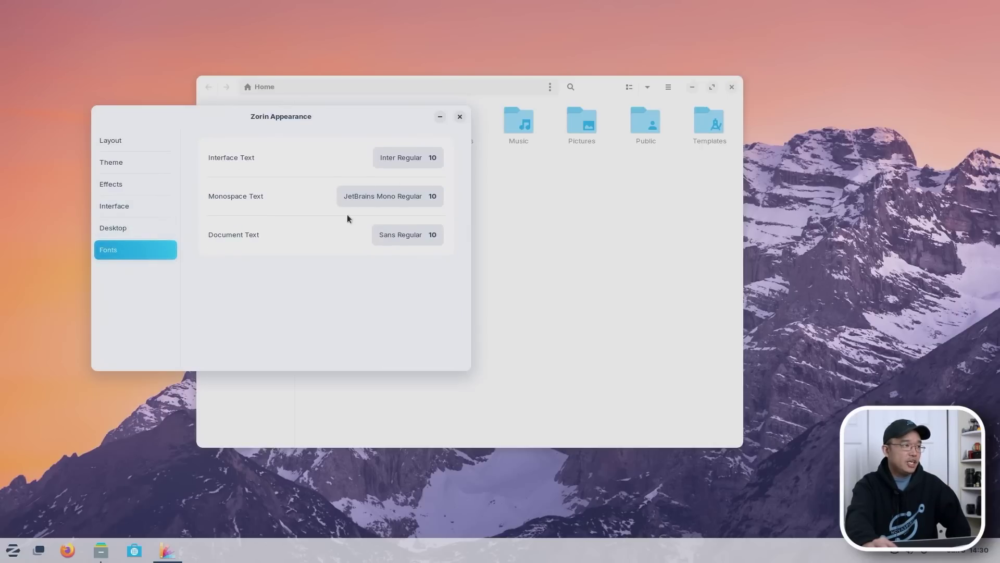
click(146, 166)
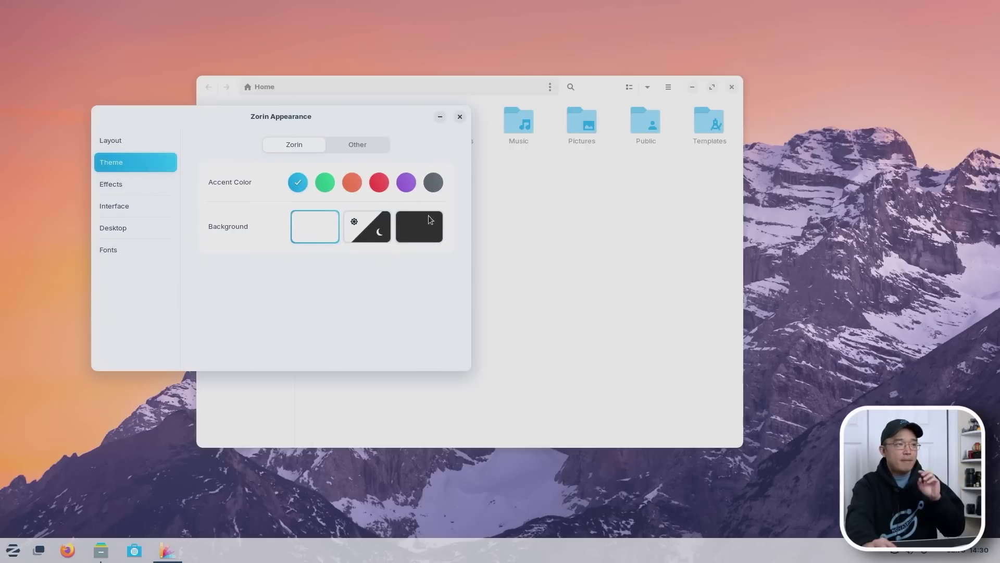
drag(601, 87, 785, 70)
- Apply the dark theme, glance at quick settings and Effects, and reposition the Files window
click(346, 261)
click(426, 234)
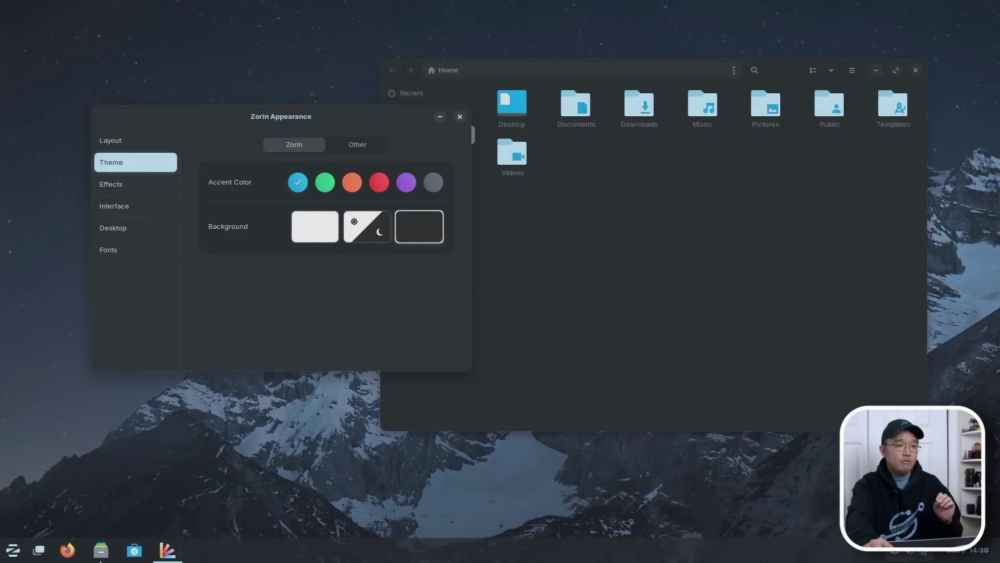
click(924, 552)
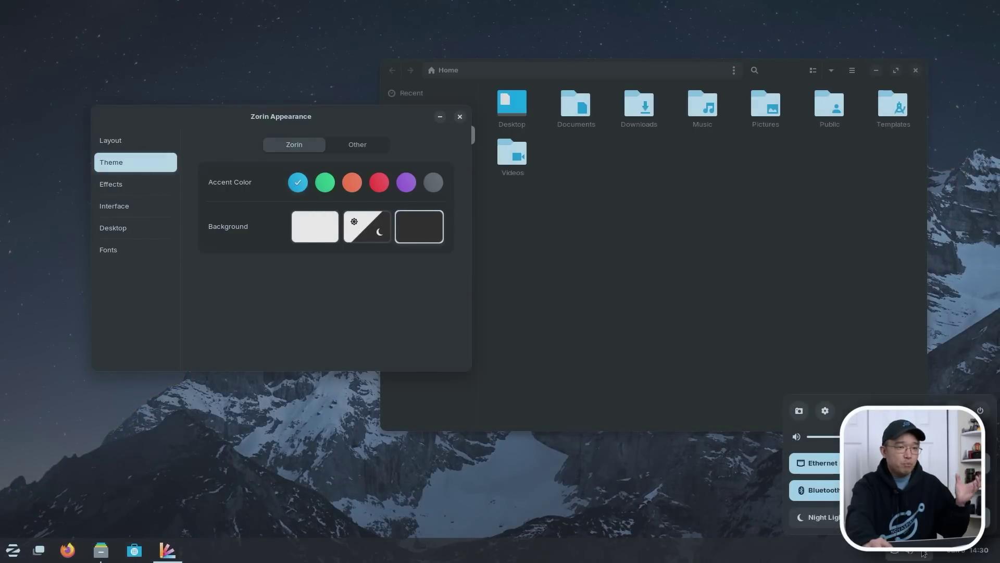
click(714, 330)
drag(770, 73, 699, 154)
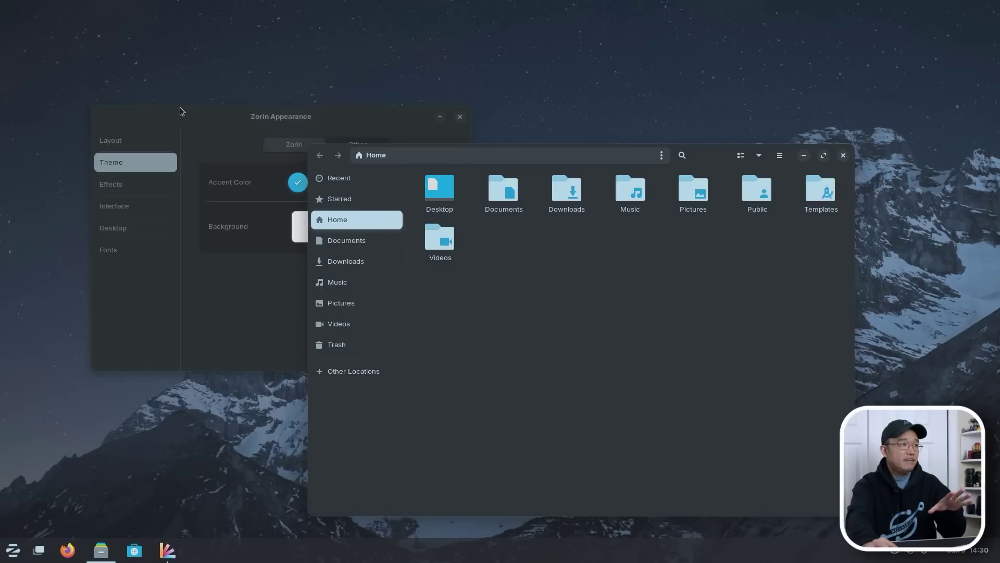
click(122, 182)
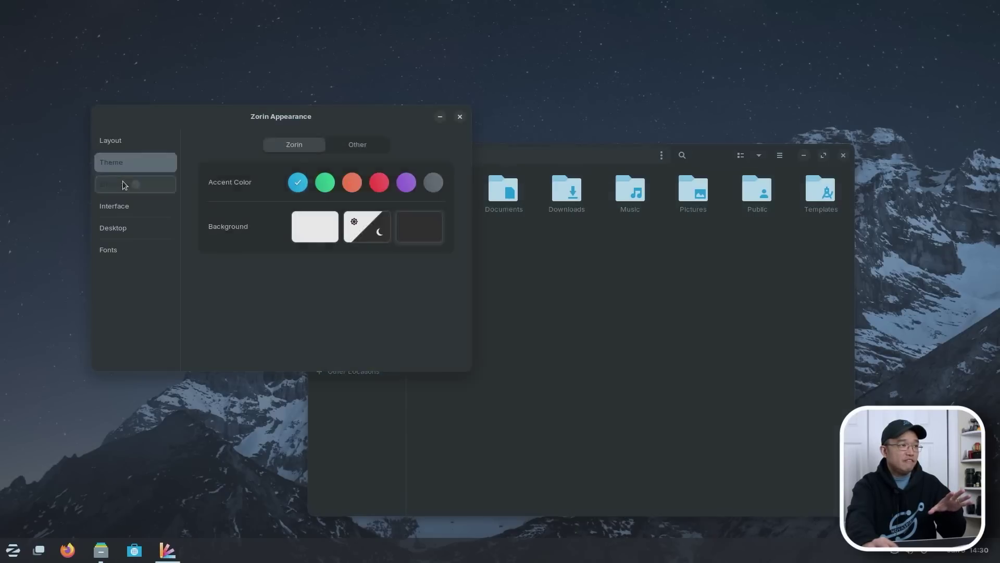
click(159, 165)
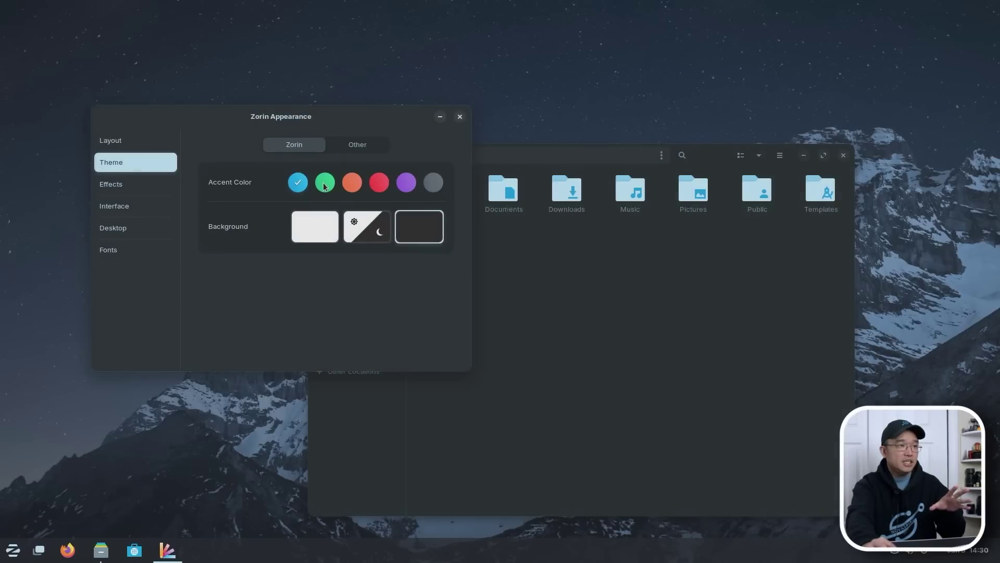
- Cycle the accent colour through green, orange and grey, ending on blue
click(324, 185)
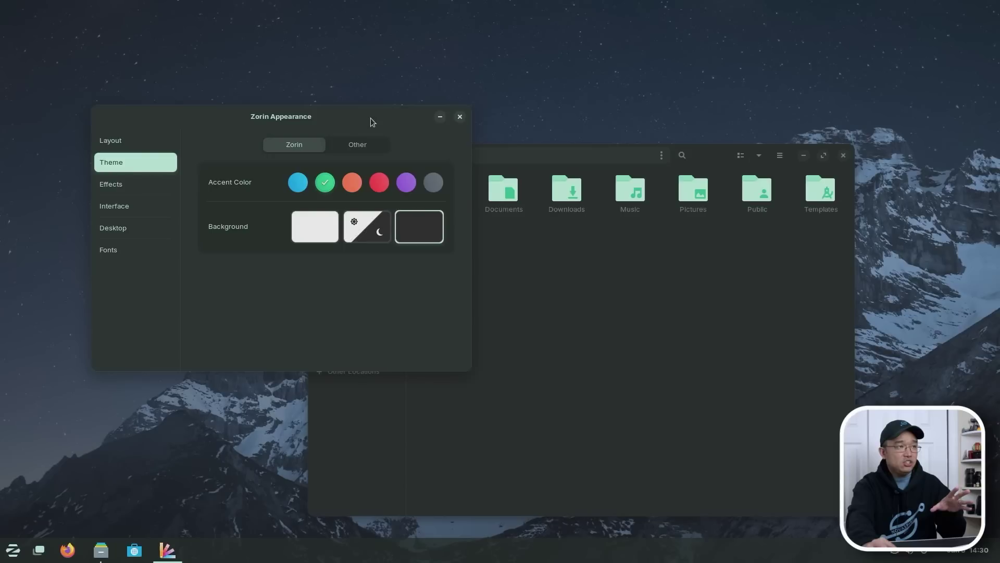
click(352, 183)
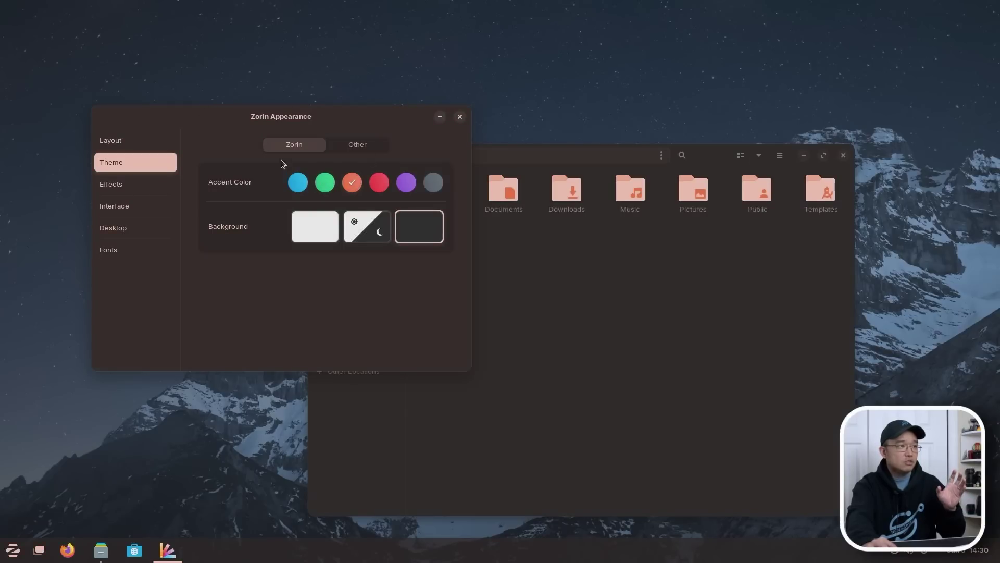
click(431, 185)
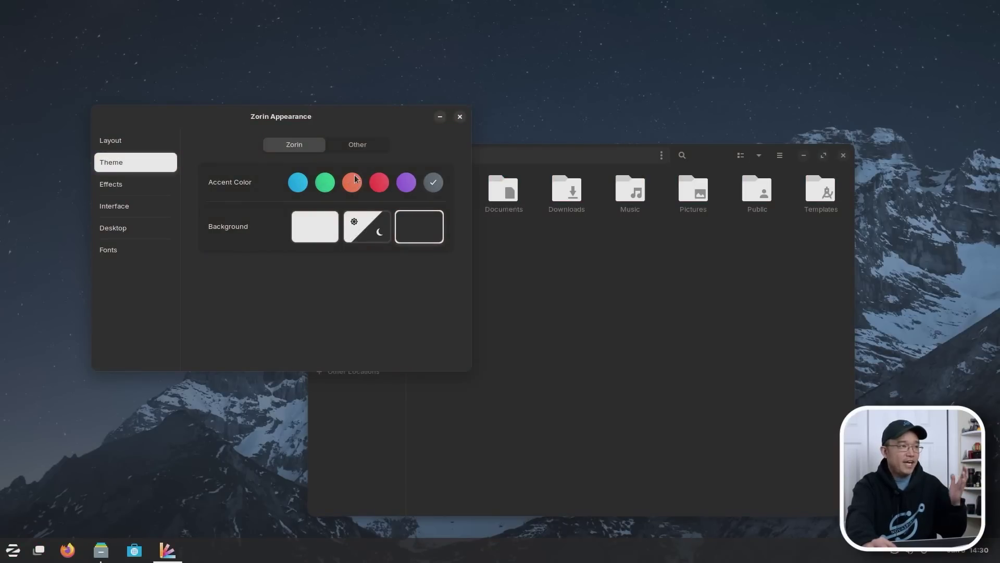
click(300, 185)
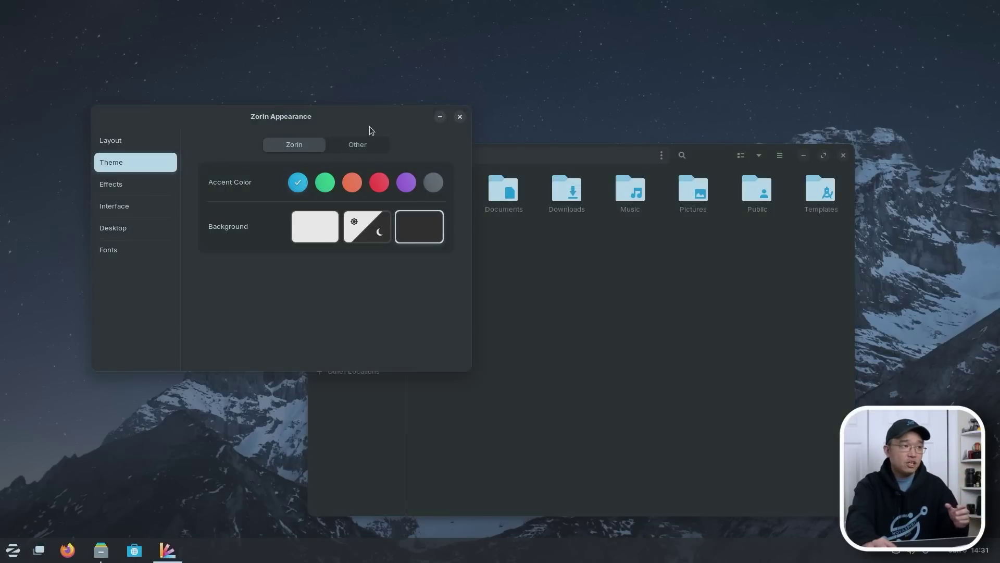
drag(371, 117, 411, 201)
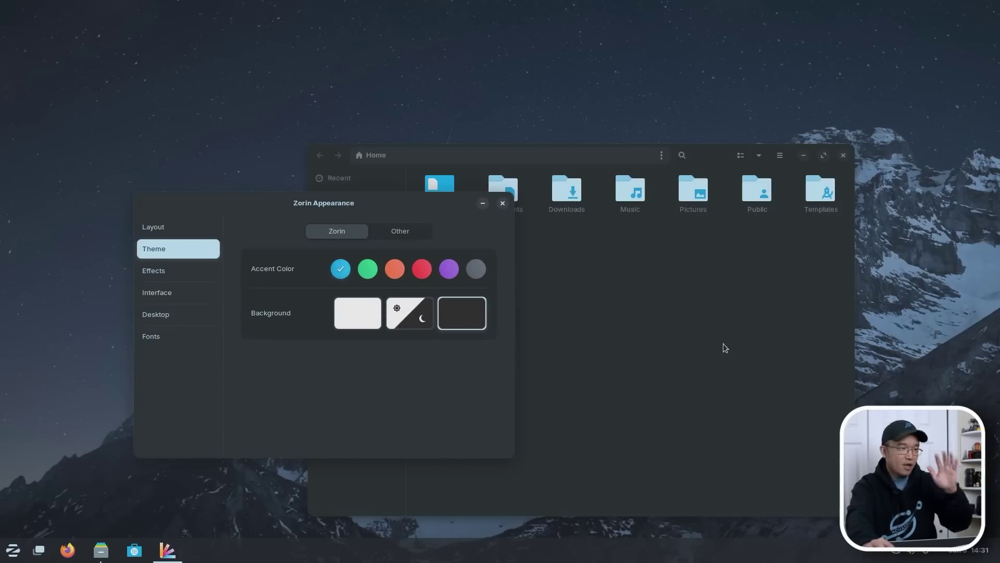
click(664, 364)
key(alt+Tab)
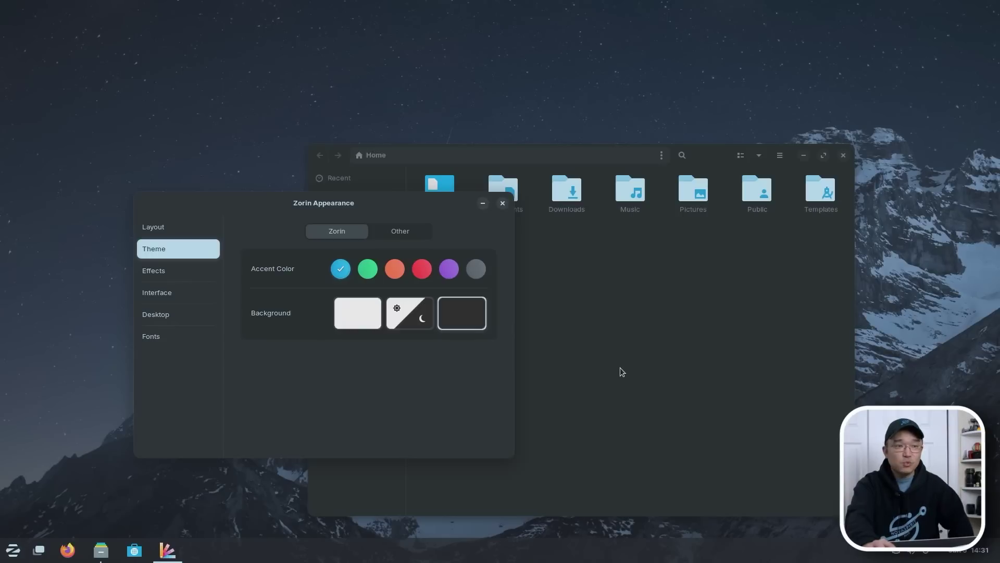
- Close Appearance and Files, then browse the Accessories, Games and Graphics app categories
click(502, 203)
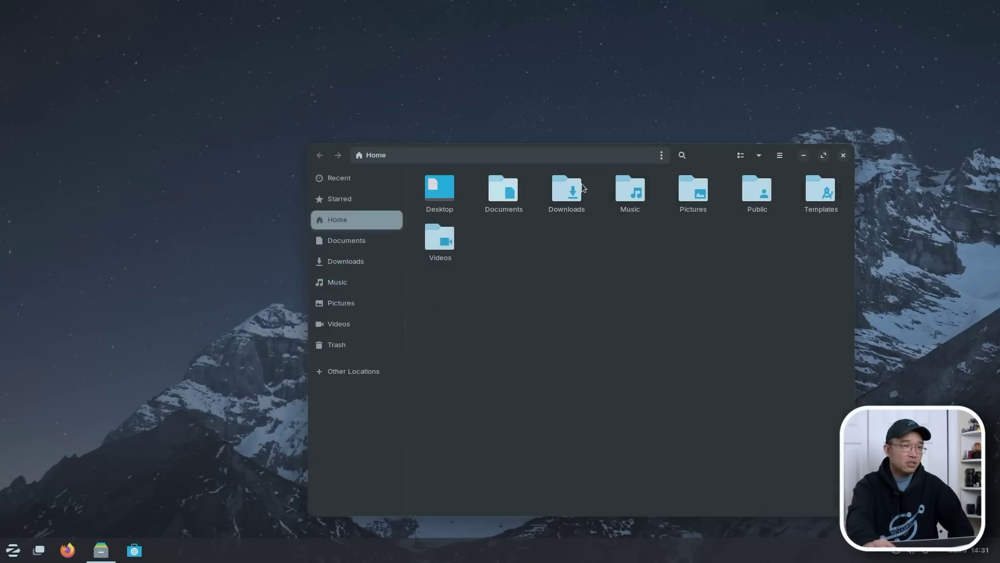
click(844, 155)
click(13, 550)
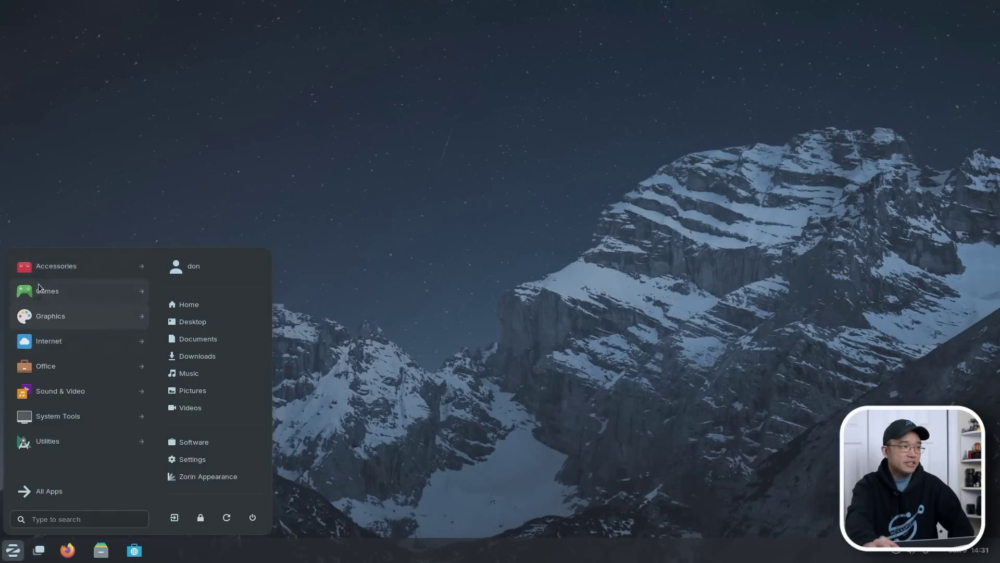
click(64, 271)
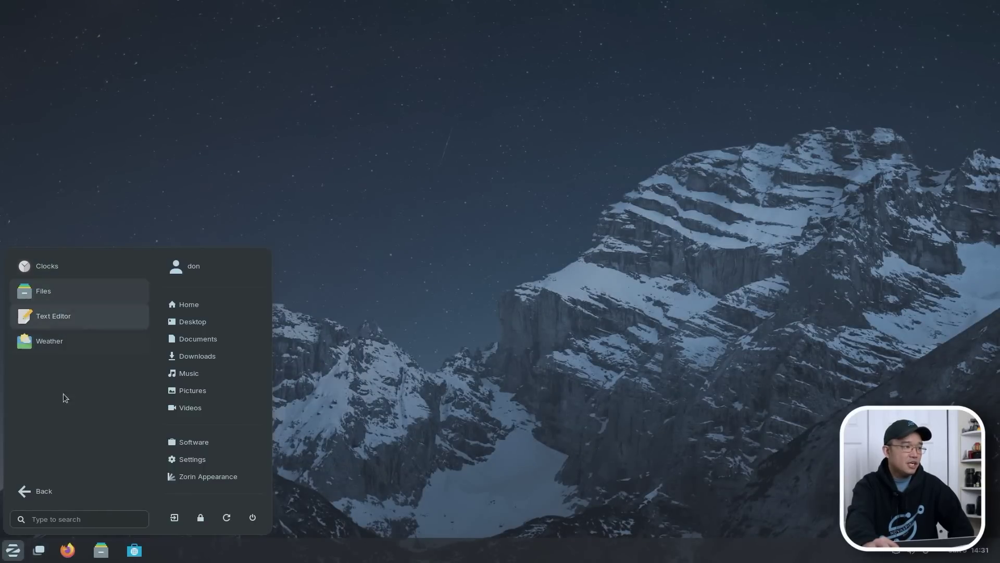
click(43, 494)
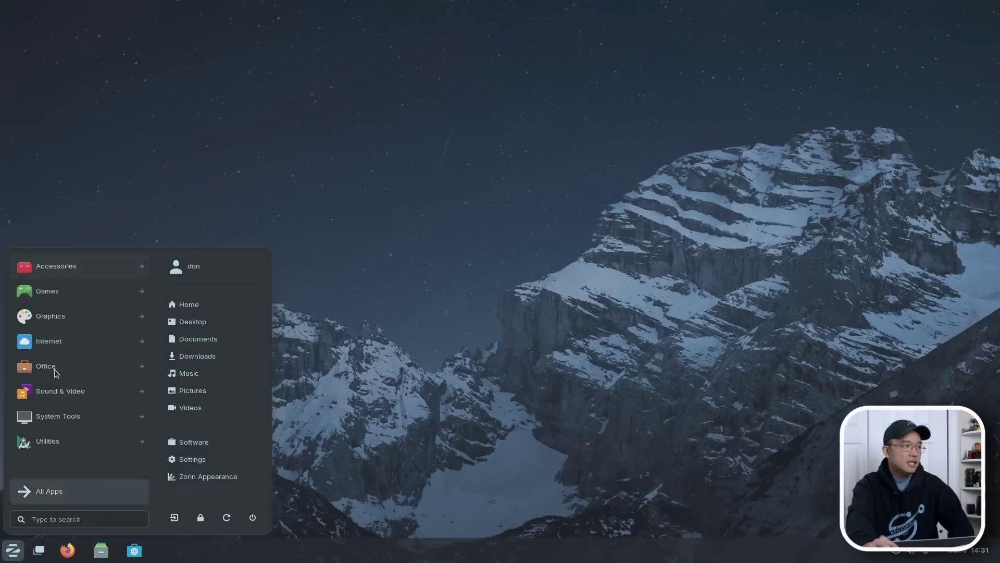
click(77, 296)
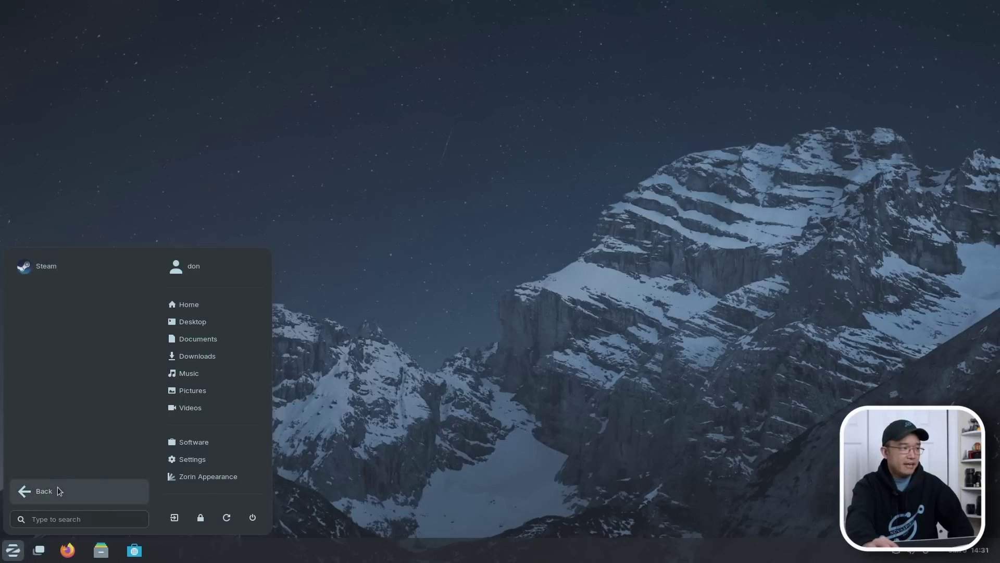
click(58, 488)
click(86, 308)
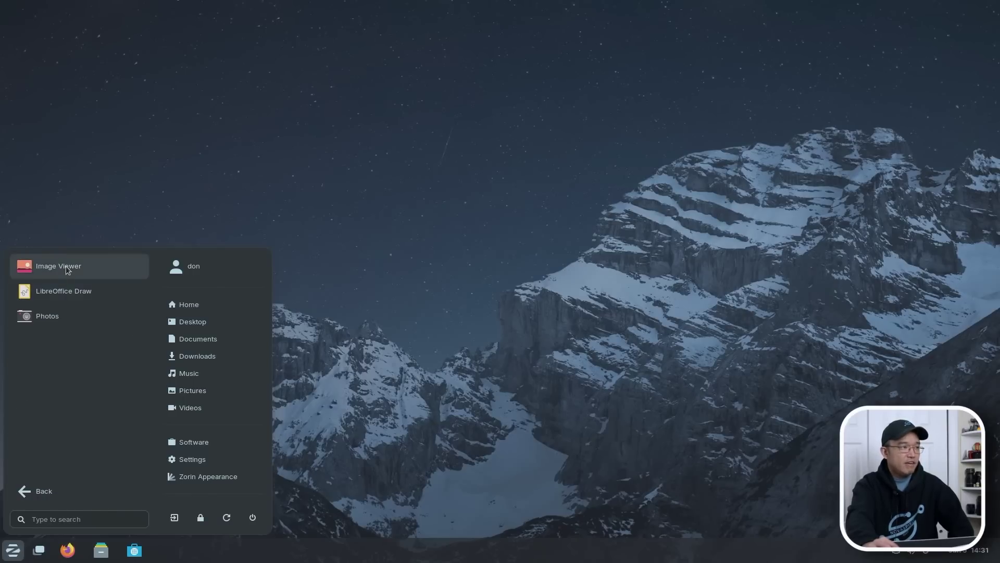
click(52, 500)
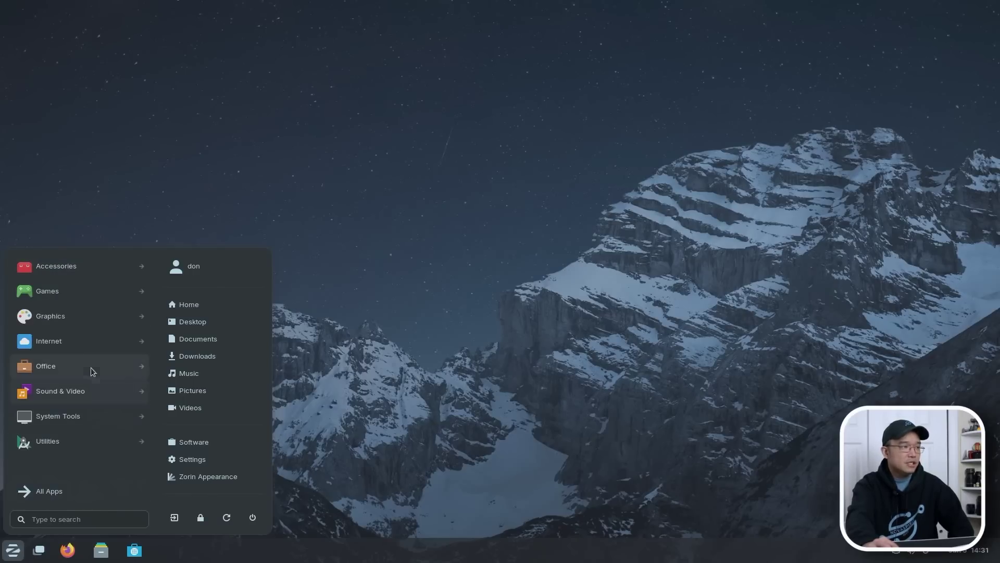
- Browse the Office, Internet, System Tools and Utilities categories, then dismiss the app menu
click(78, 367)
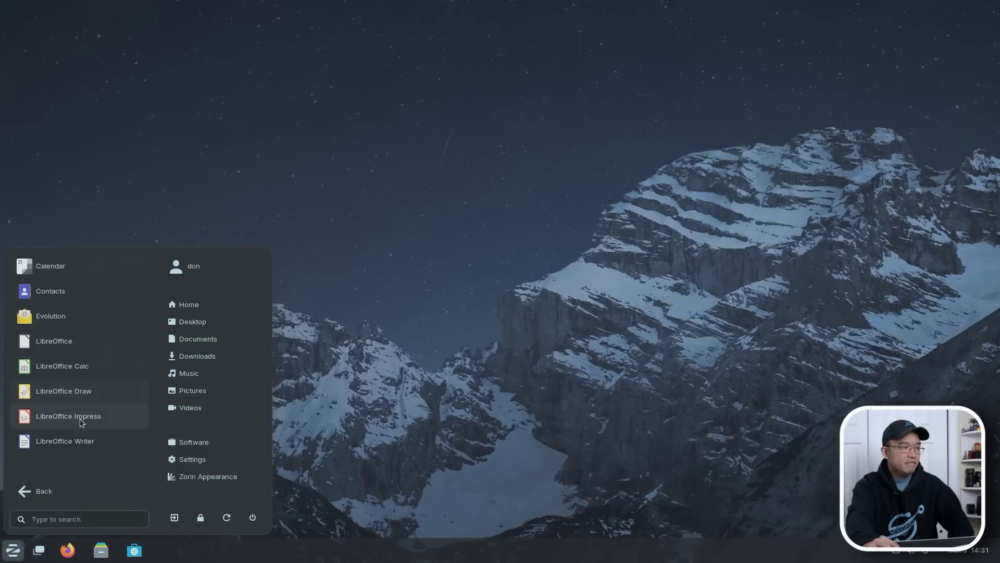
click(58, 501)
click(61, 343)
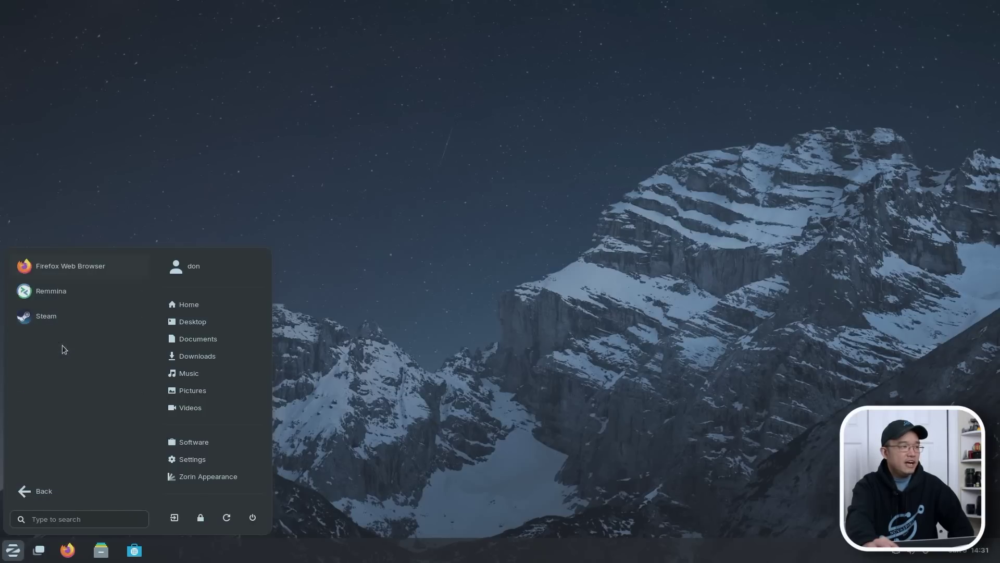
click(65, 494)
click(83, 412)
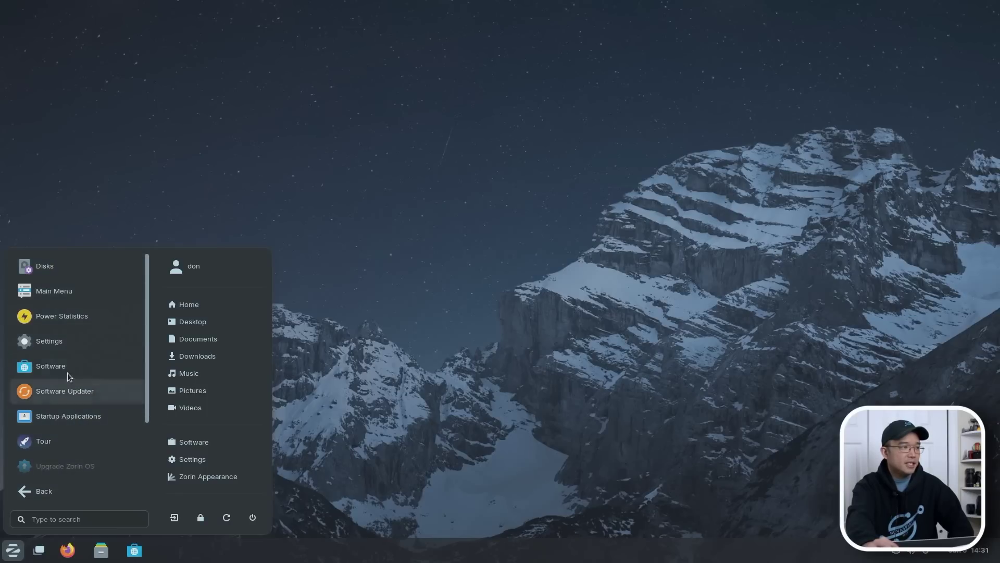
click(50, 491)
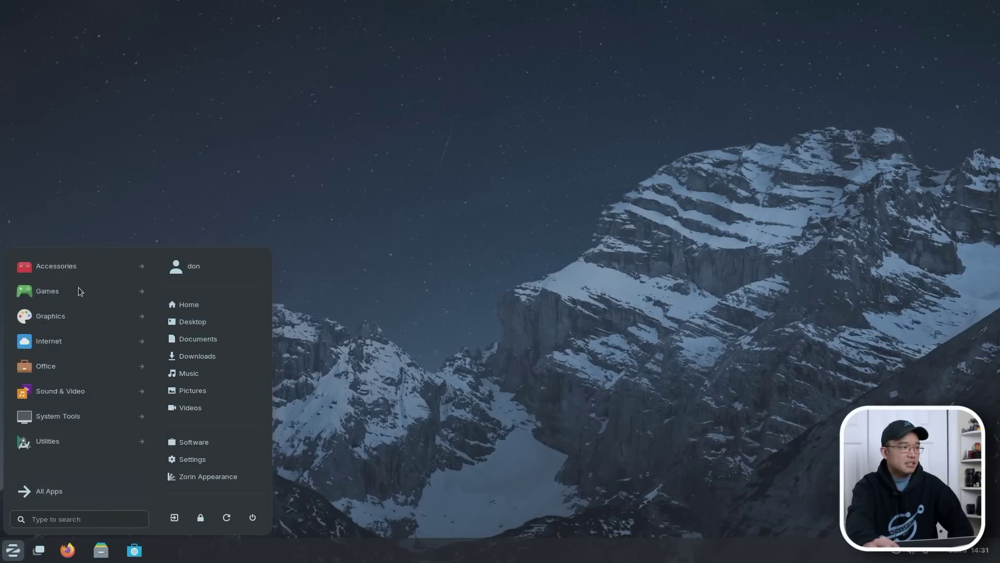
click(73, 437)
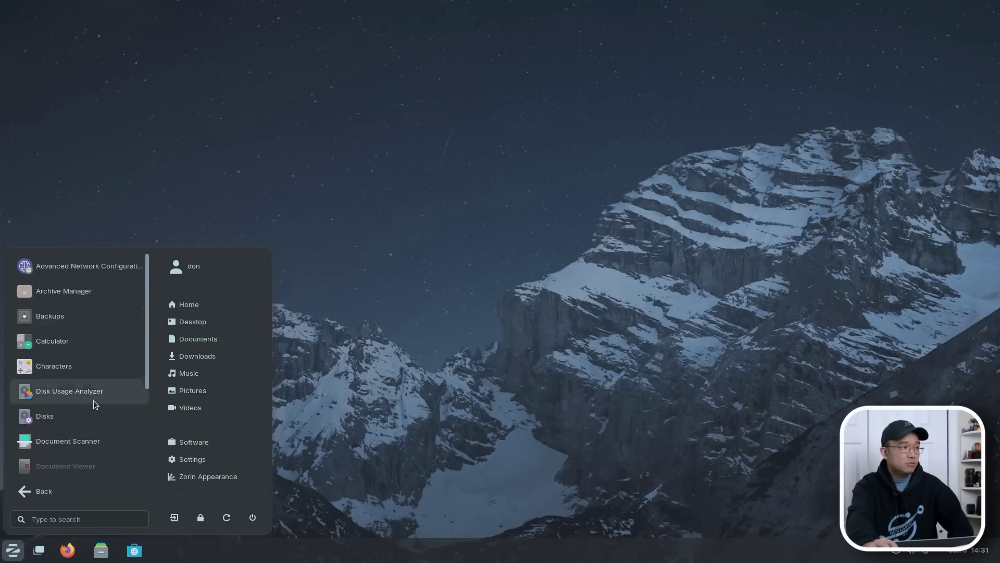
scroll(92, 402, down, 5)
scroll(75, 428, up, 5)
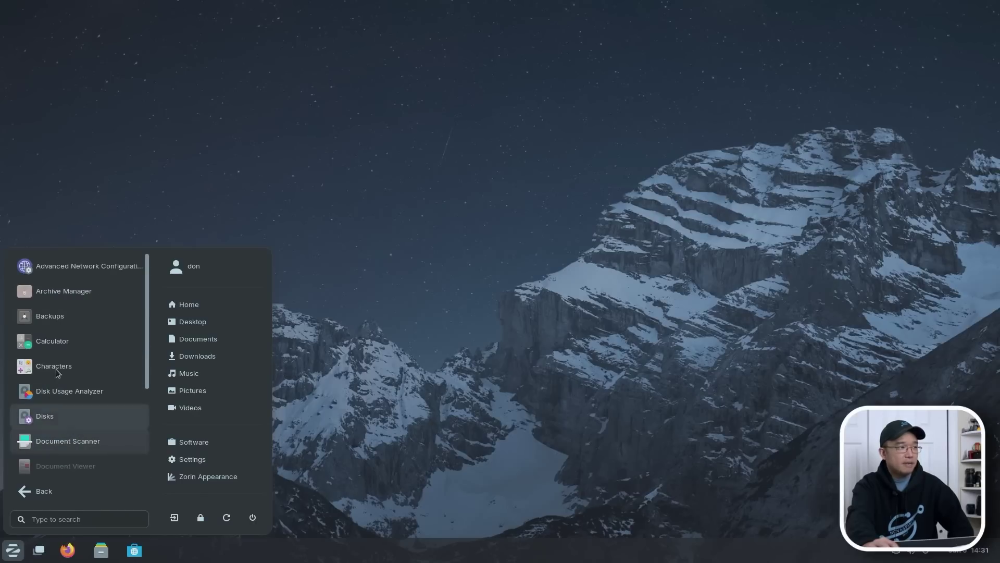
click(82, 498)
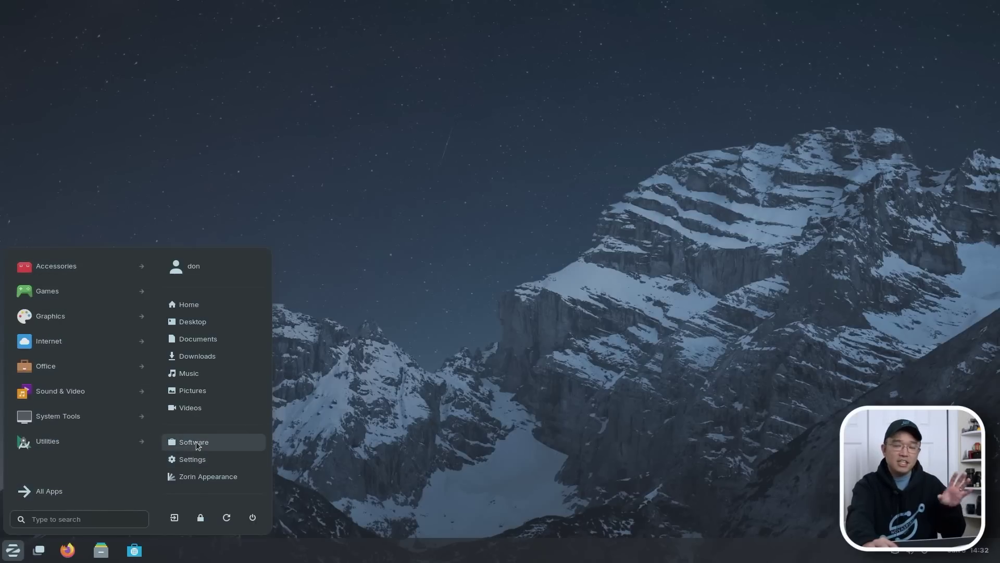
click(532, 393)
- Switch the sound output to HDMI / DisplayPort from the quick settings panel
click(909, 549)
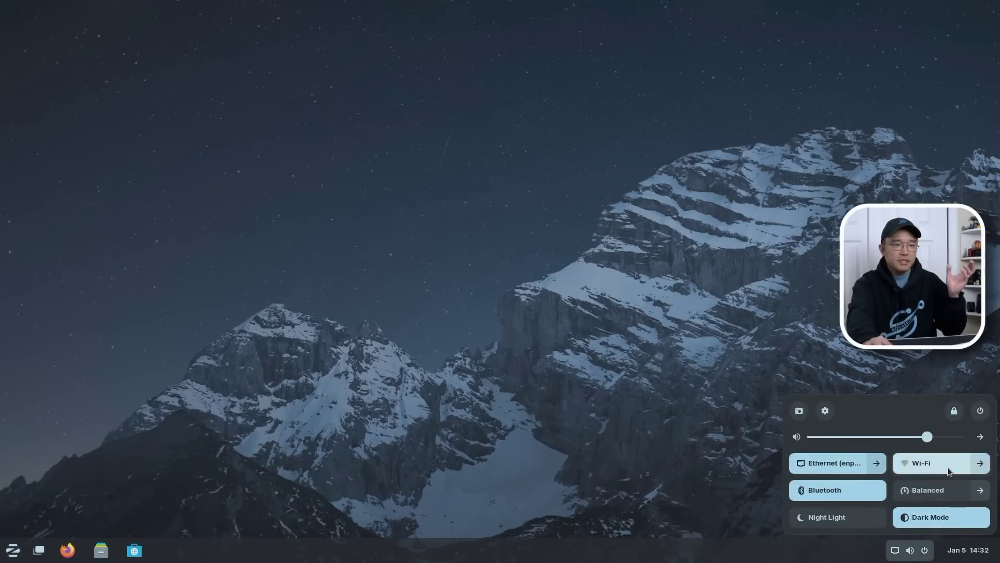
click(981, 436)
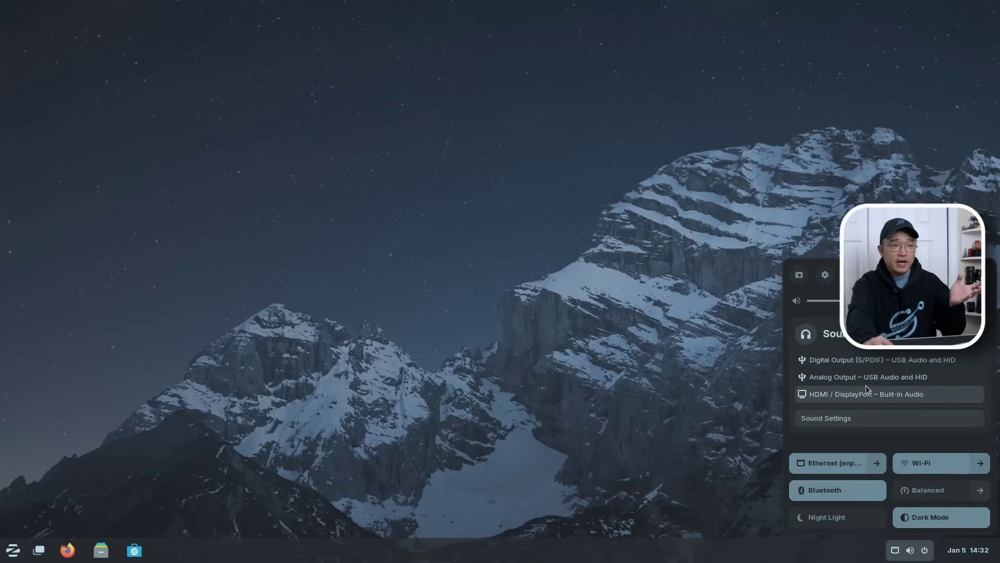
click(898, 399)
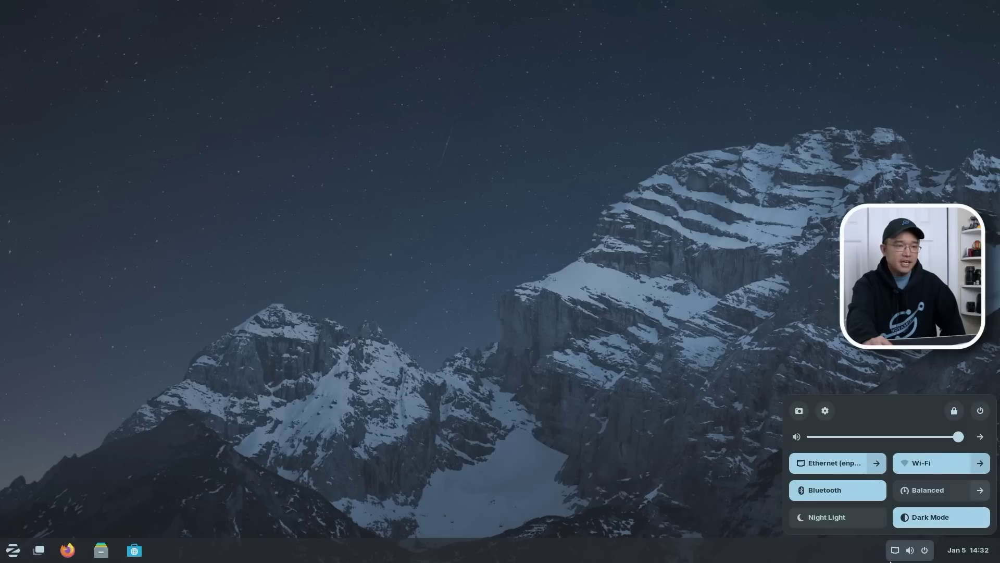
click(890, 559)
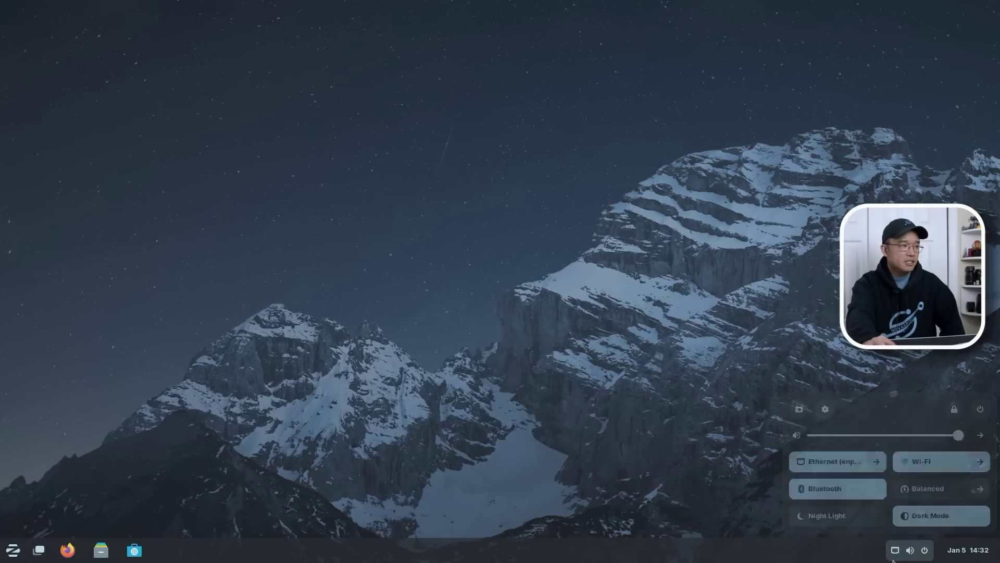
click(3, 552)
- Launch Settings and browse its sidebar, stopping on the Displays page
click(211, 457)
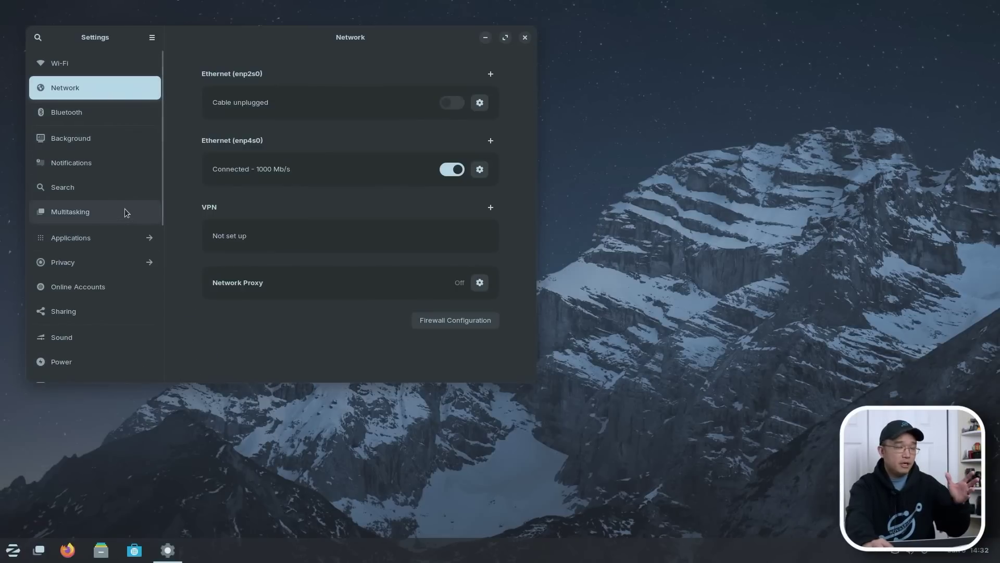
scroll(116, 167, down, 3)
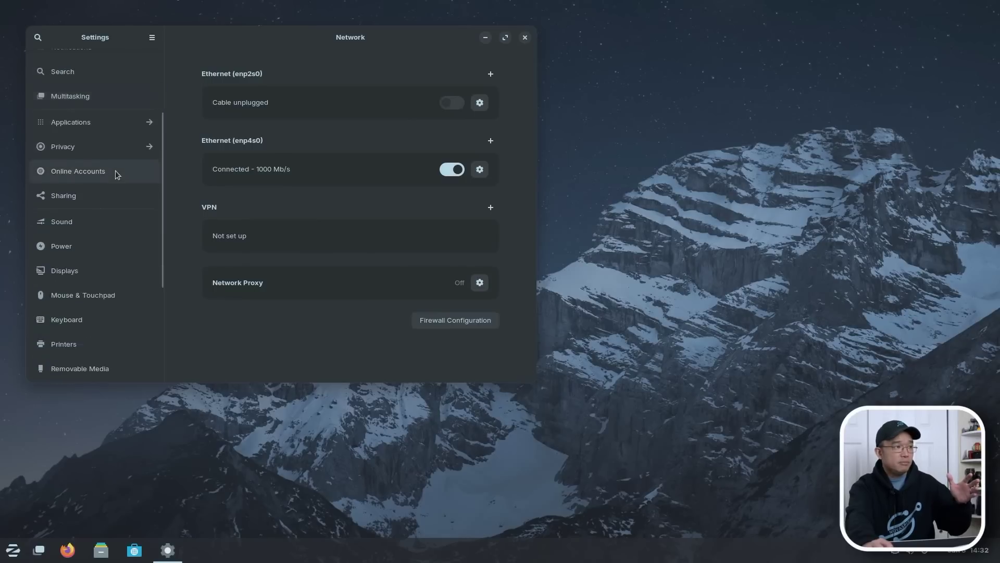
scroll(115, 171, up, 3)
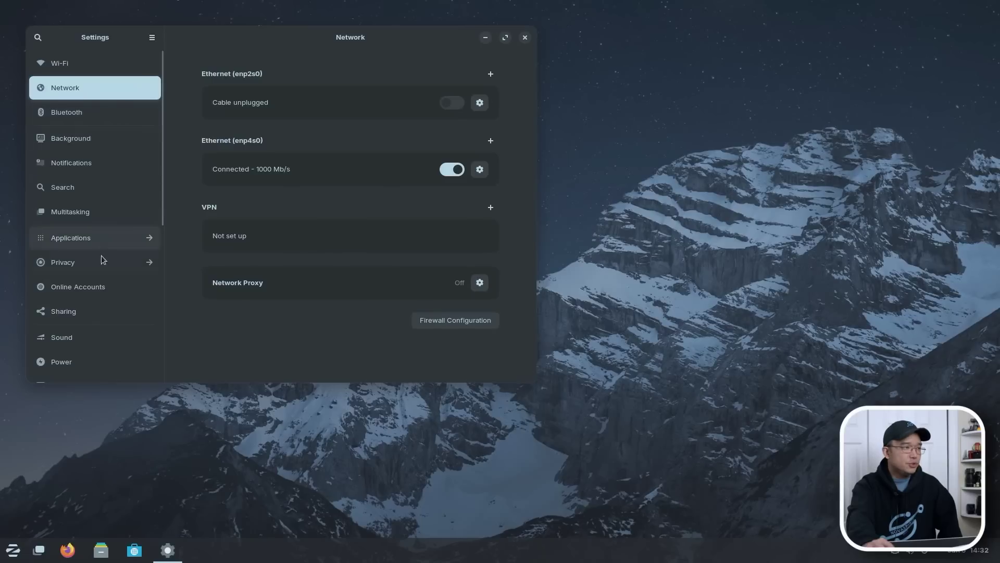
scroll(100, 263, down, 1)
scroll(92, 316, down, 2)
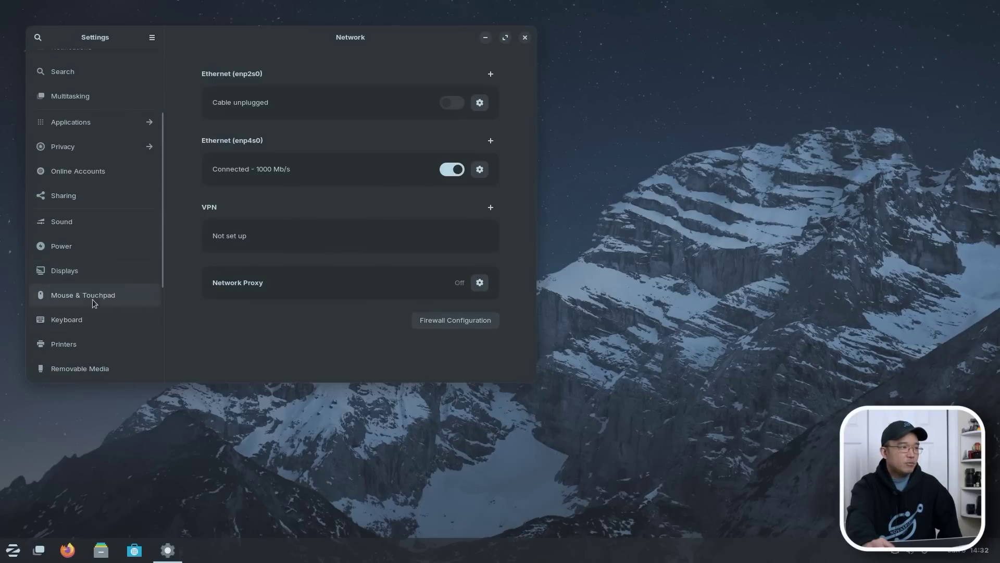
click(88, 270)
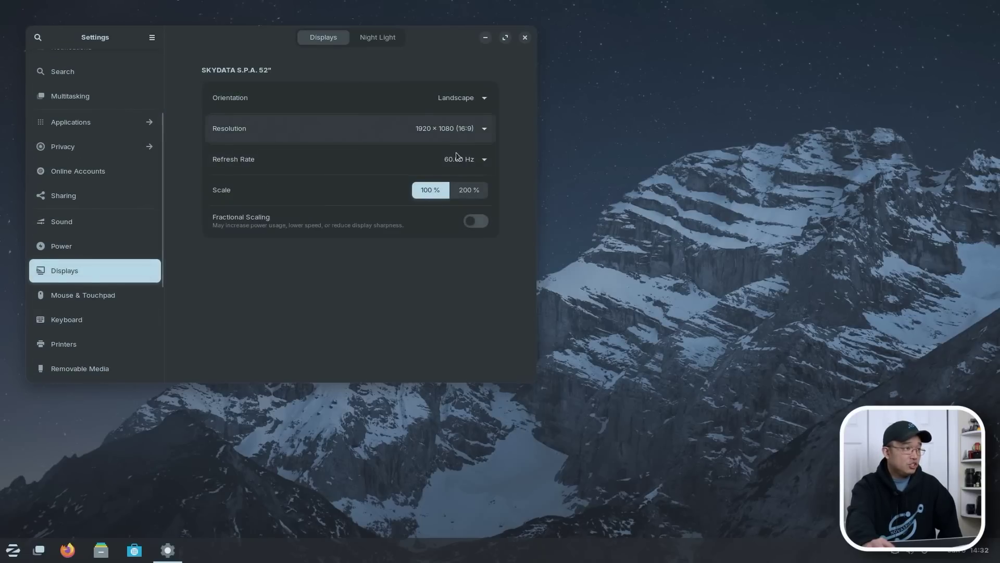
scroll(120, 313, down, 4)
- Check the processor model on the About page, then close the Settings window
click(98, 365)
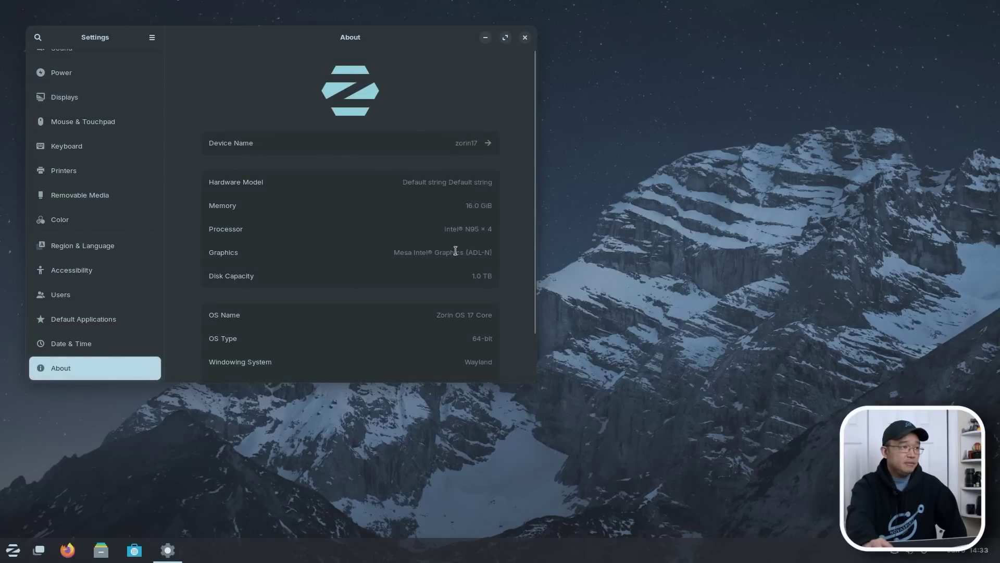
drag(444, 228, 481, 229)
click(479, 228)
scroll(448, 287, down, 2)
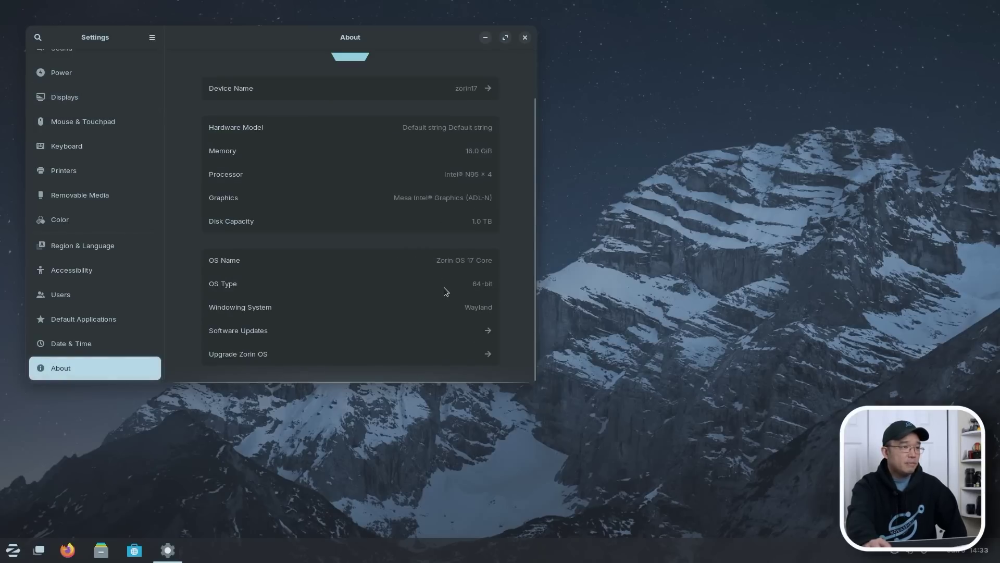
click(486, 306)
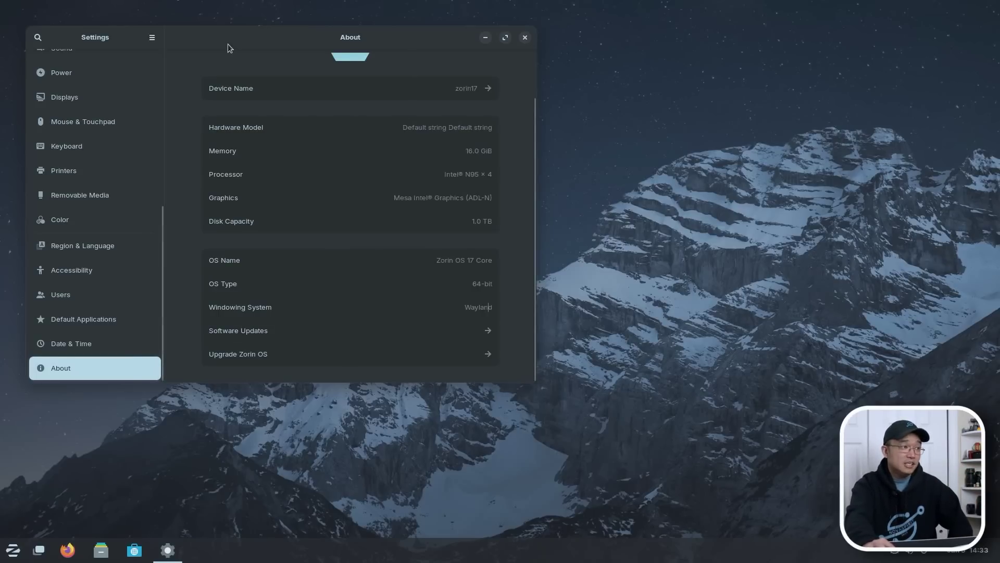
drag(228, 42, 247, 56)
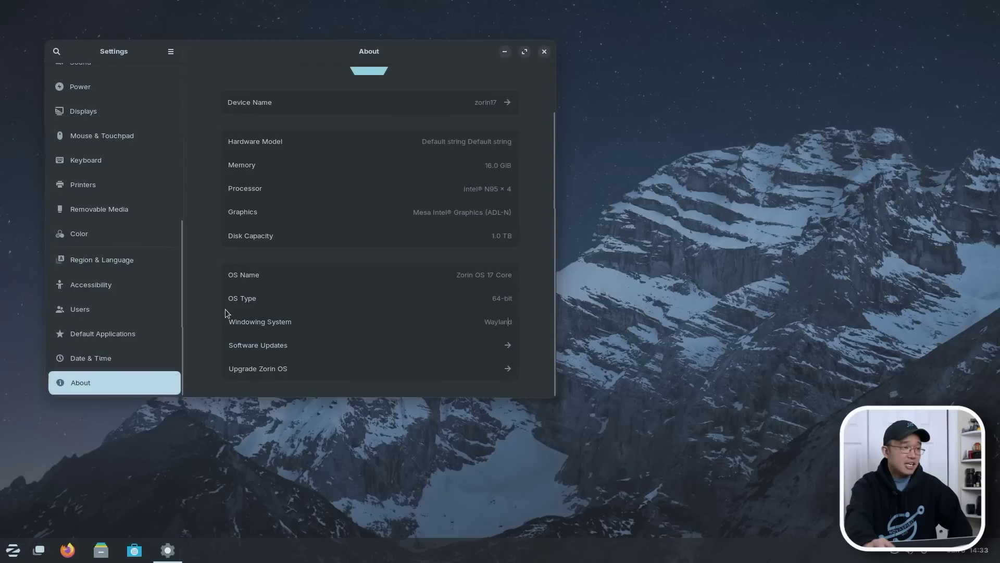
click(543, 51)
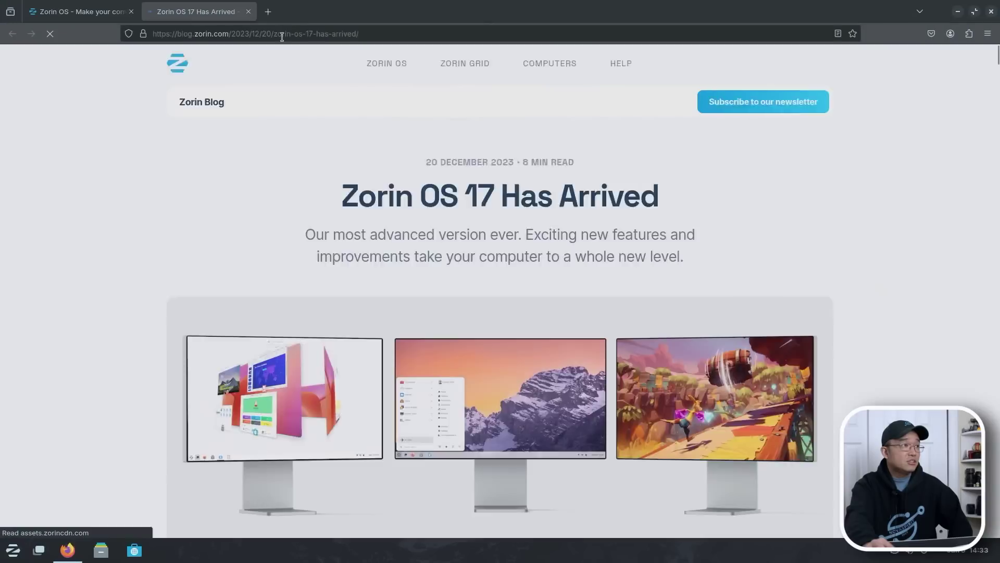
- Briefly highlight 'Zorin OS 17' in the blog post title
scroll(442, 298, down, 10)
scroll(441, 298, up, 5)
scroll(442, 298, up, 5)
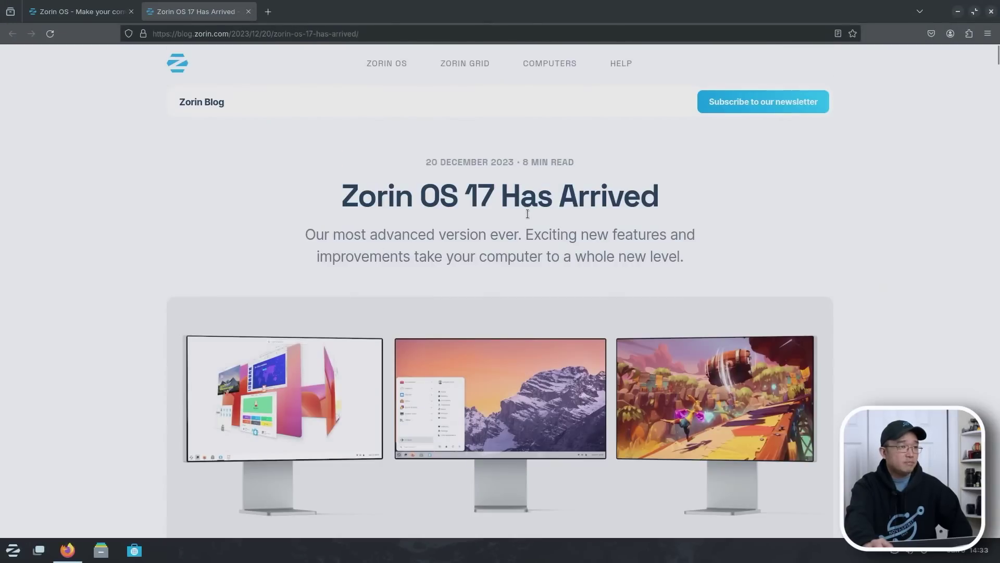
drag(332, 201, 560, 201)
click(560, 203)
- Read down to the Universal search section, briefly selecting '1½' in the RAM paragraph
scroll(511, 307, down, 7)
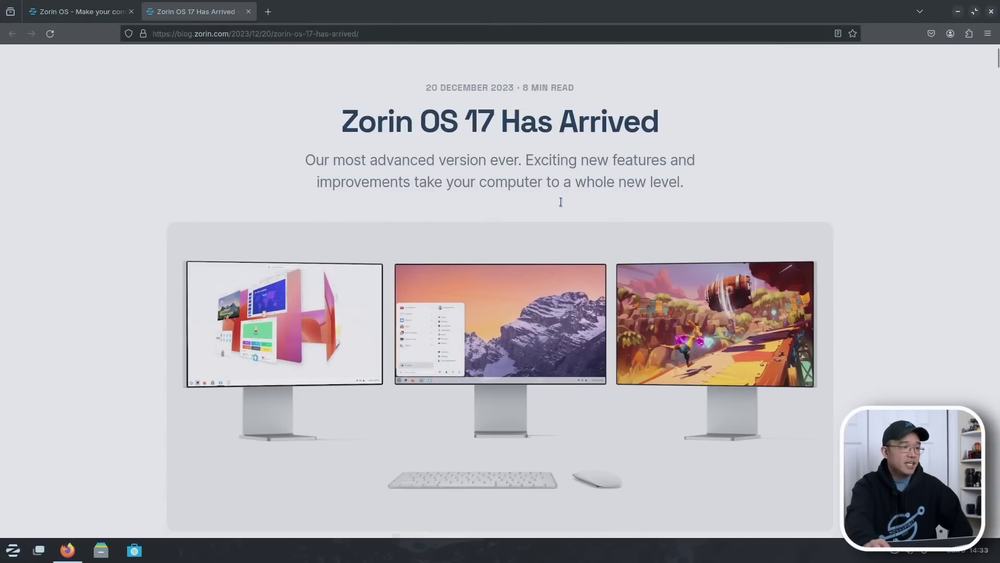
scroll(494, 318, down, 2)
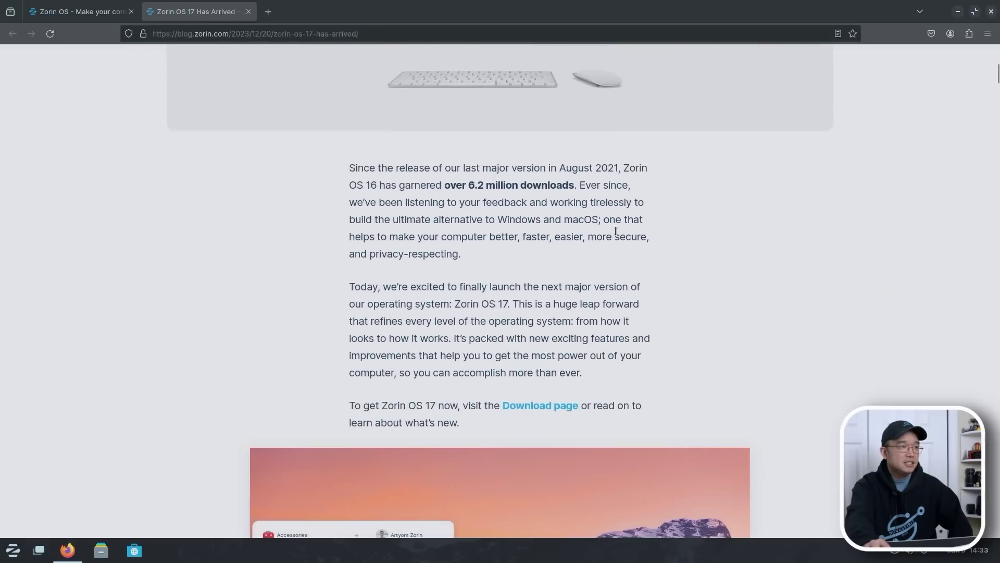
scroll(556, 267, down, 3)
scroll(552, 318, down, 5)
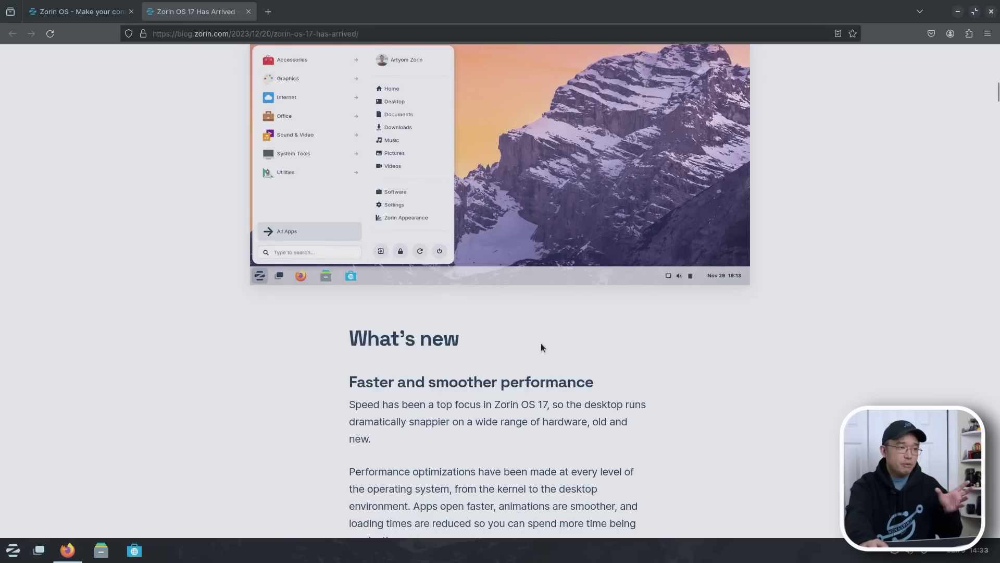
scroll(540, 347, down, 5)
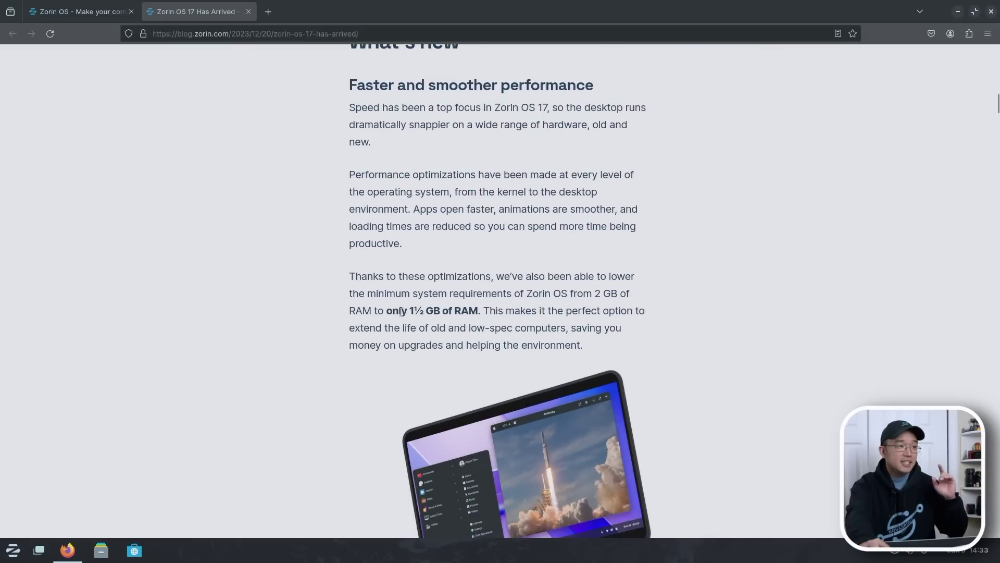
drag(409, 311, 422, 312)
click(424, 311)
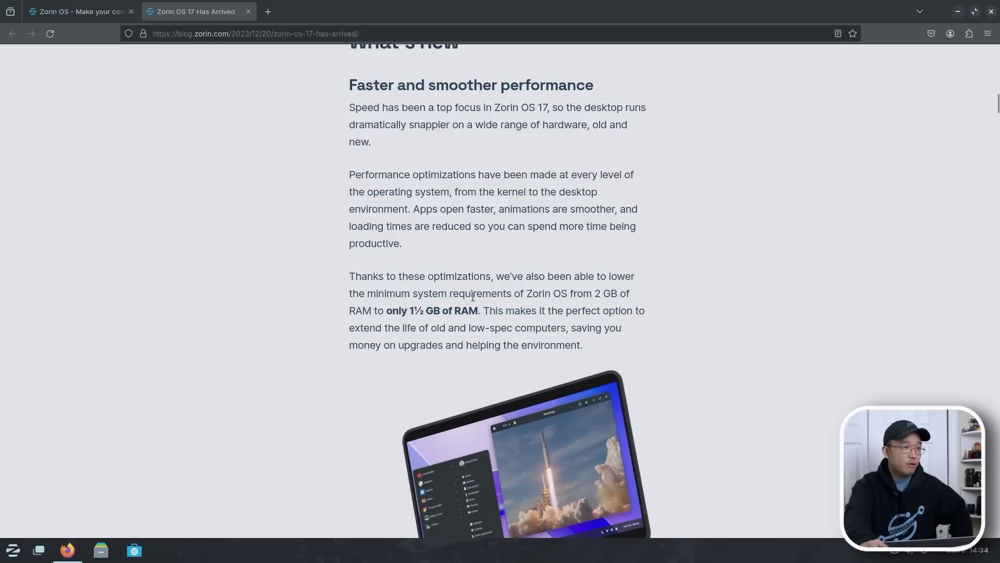
scroll(458, 291, down, 8)
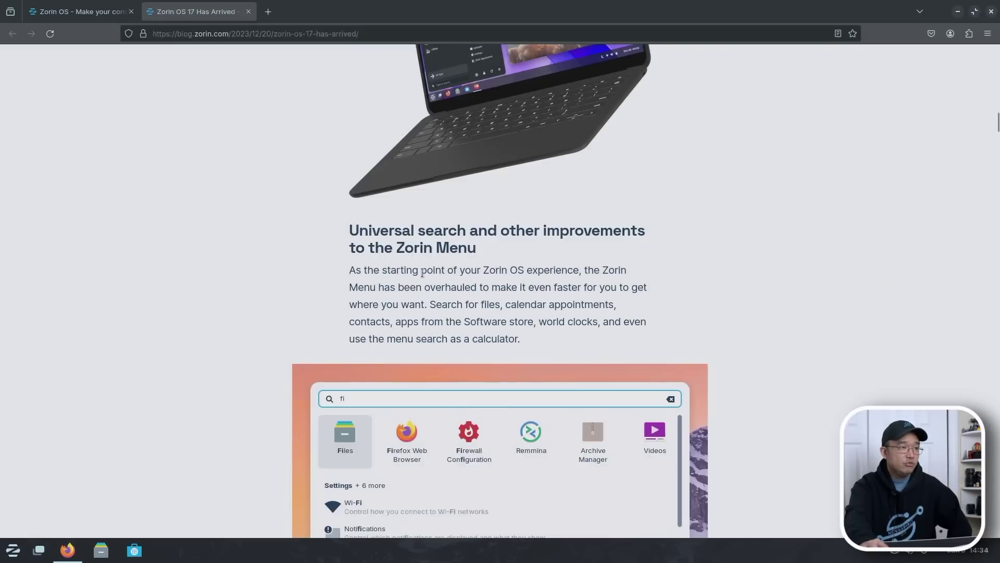
scroll(428, 274, down, 2)
click(11, 550)
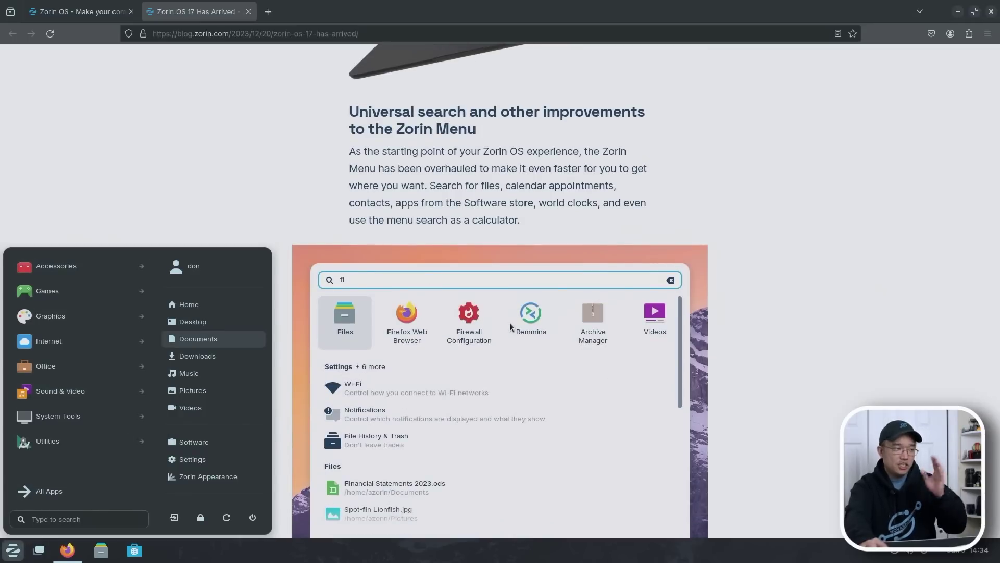
click(54, 521)
text(steam)
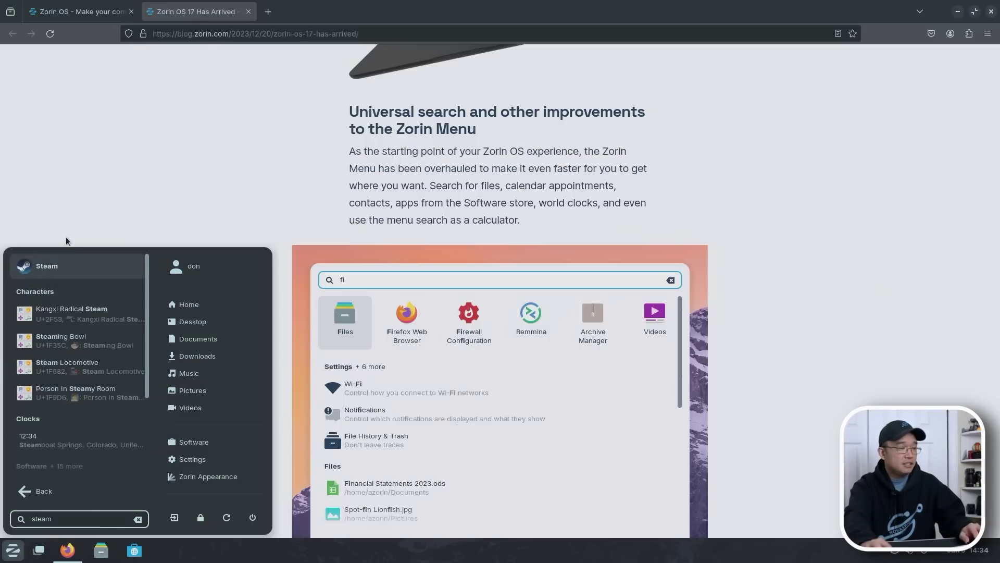
click(824, 300)
- Scroll past Multitasking and Spatial Desktop to the Refreshed Software store's Discord screenshot
scroll(521, 380, down, 8)
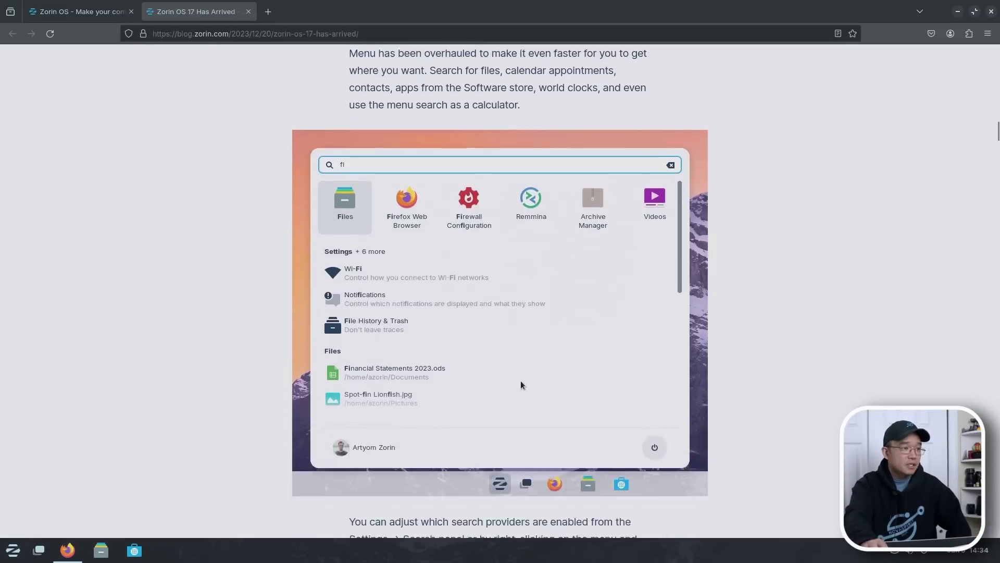
scroll(520, 380, down, 5)
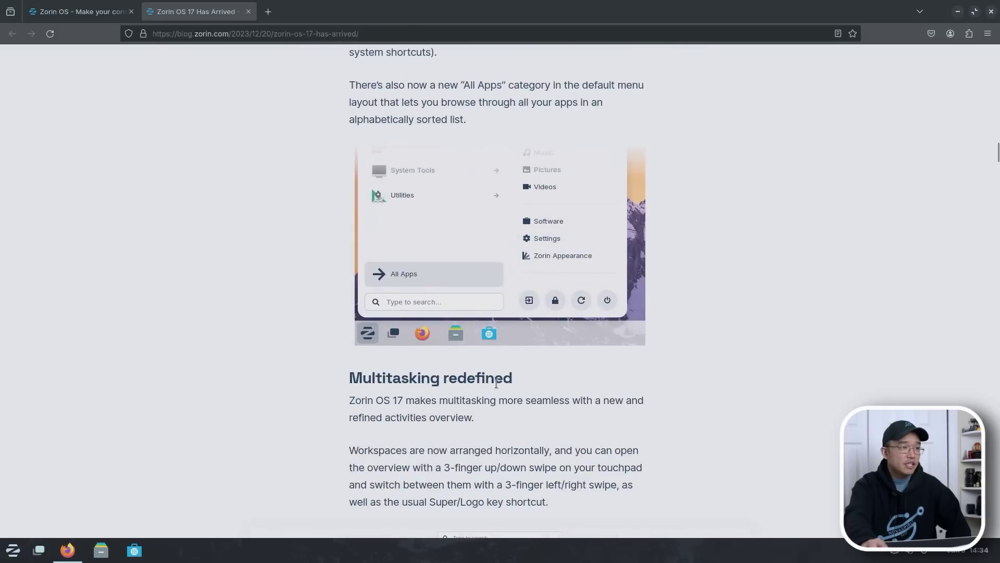
scroll(495, 399, down, 3)
scroll(494, 399, down, 2)
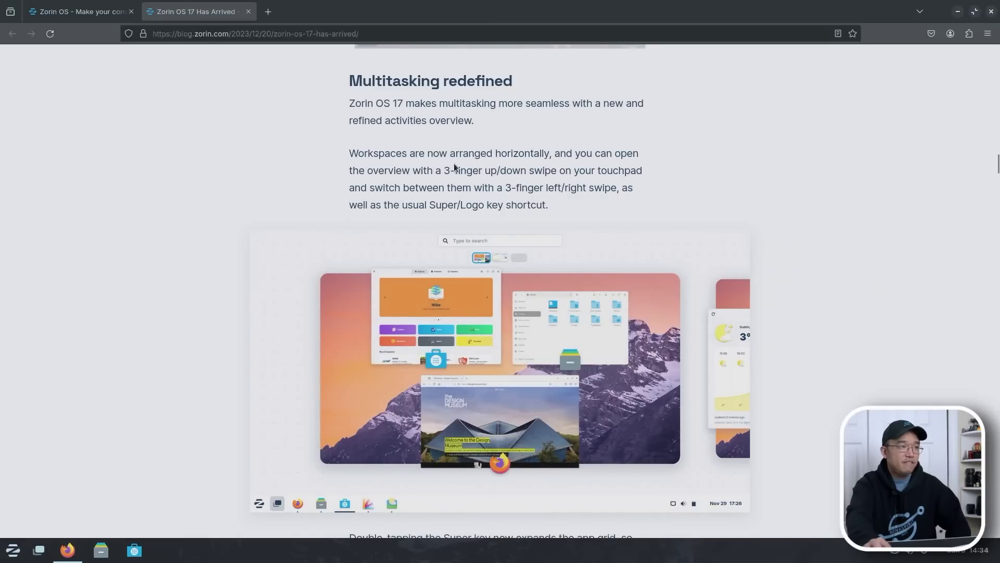
scroll(510, 173, down, 2)
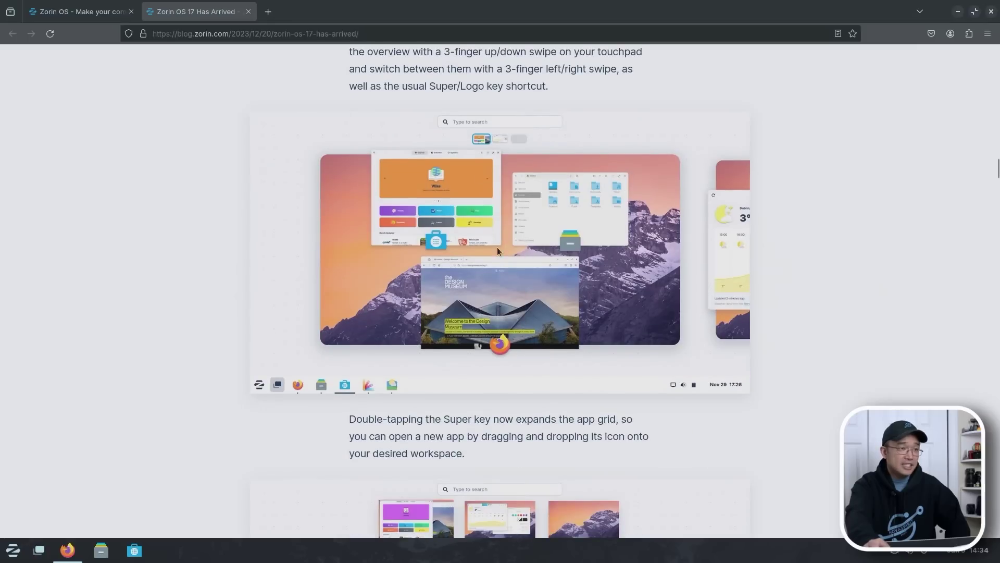
scroll(496, 296, down, 5)
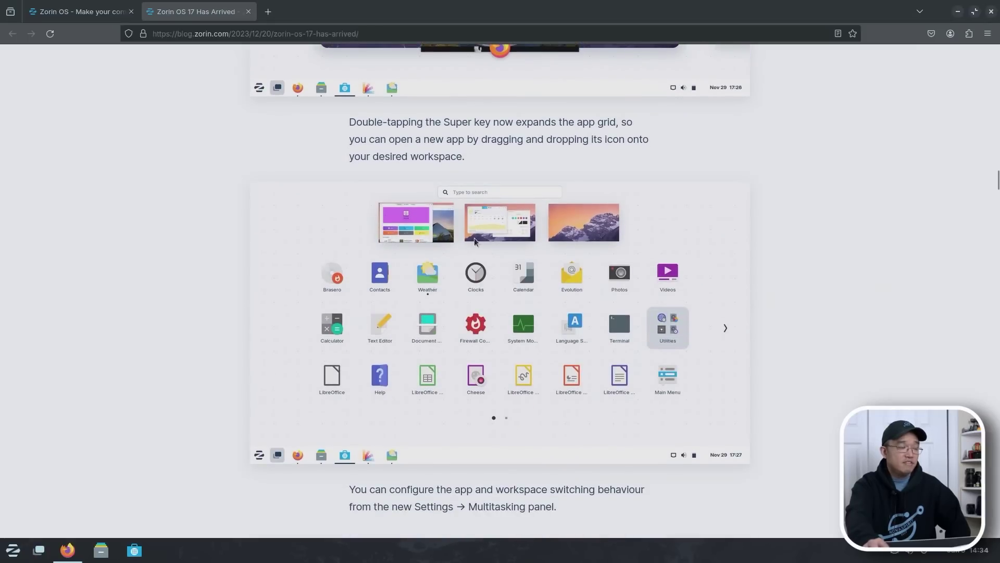
scroll(480, 297, down, 3)
scroll(462, 288, down, 6)
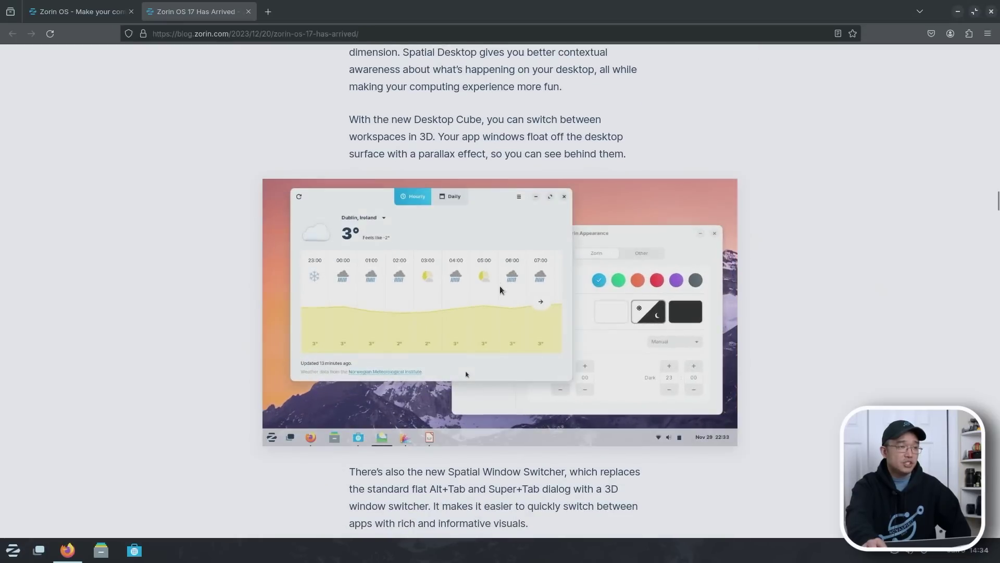
scroll(490, 289, up, 3)
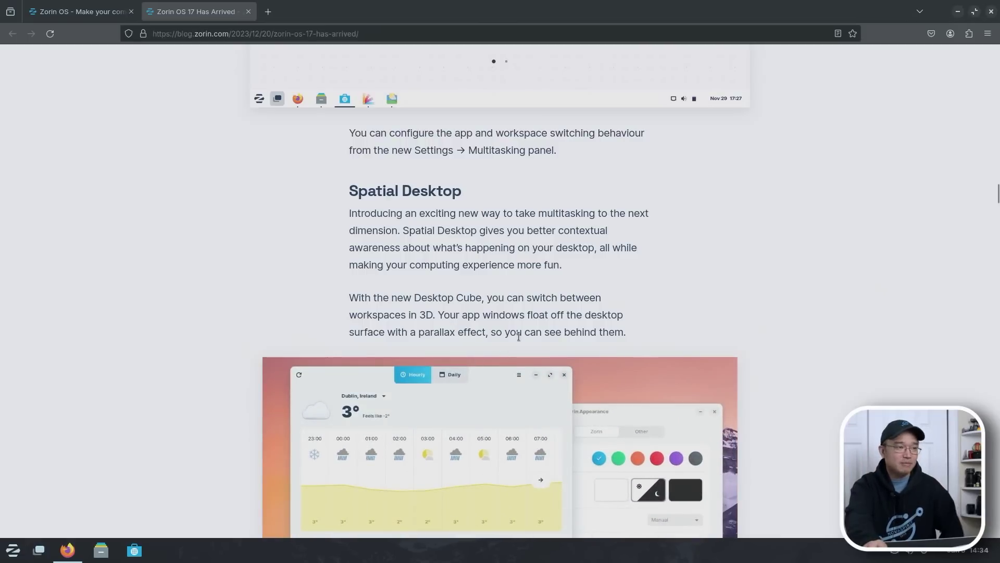
scroll(502, 347, up, 1)
scroll(508, 344, down, 4)
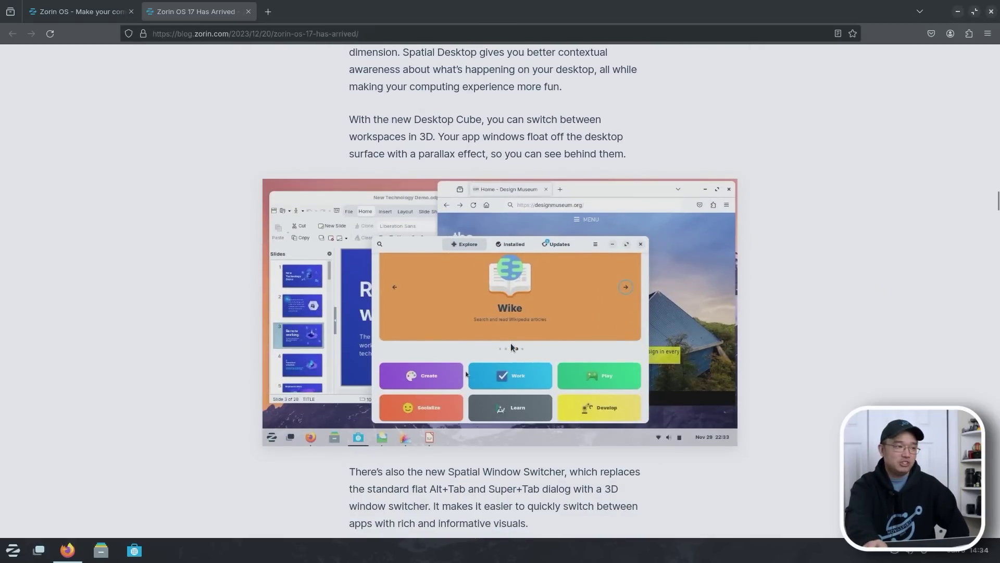
scroll(511, 343, down, 10)
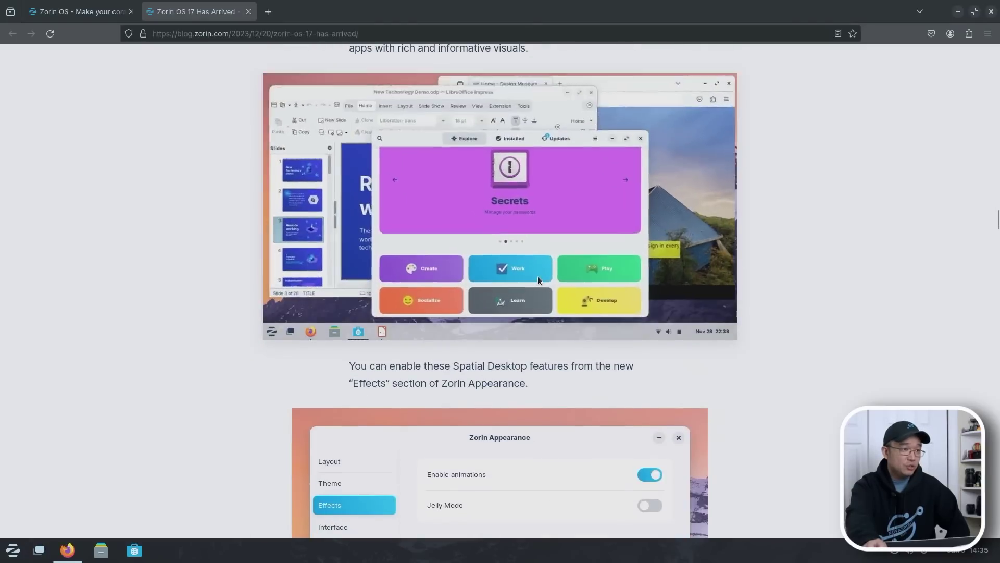
scroll(537, 276, down, 5)
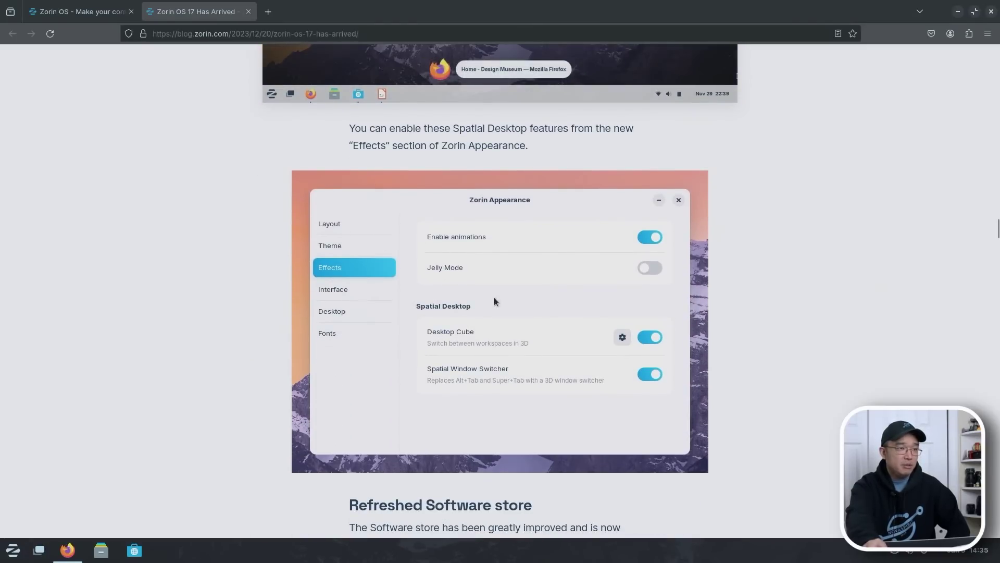
scroll(587, 304, down, 8)
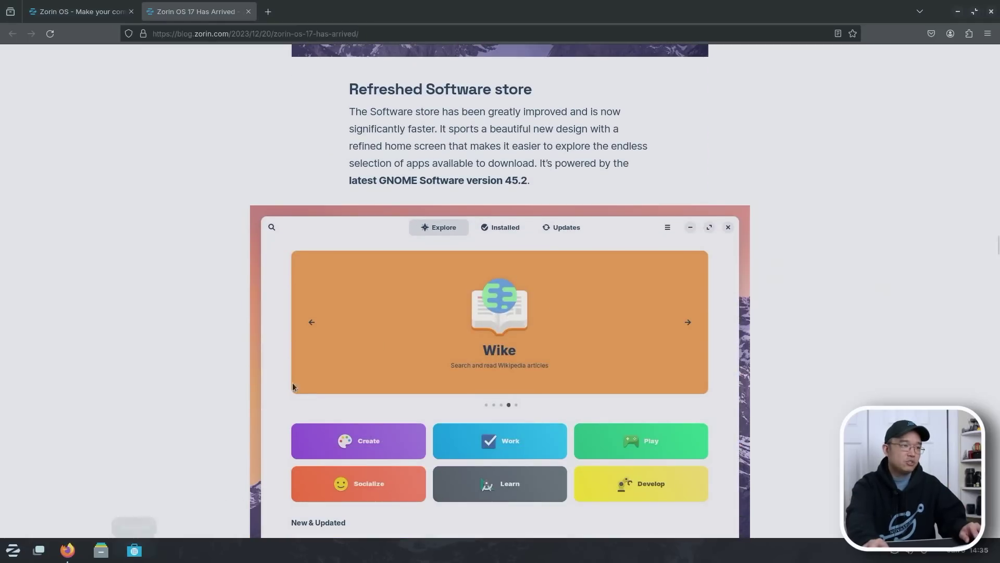
scroll(496, 277, down, 8)
scroll(495, 280, up, 5)
scroll(495, 280, down, 2)
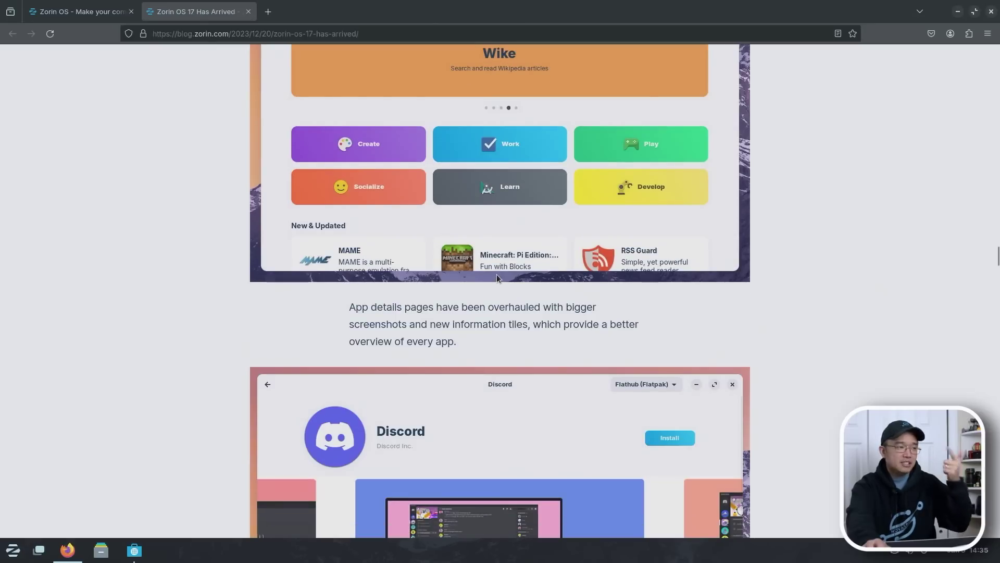
scroll(498, 274, down, 1)
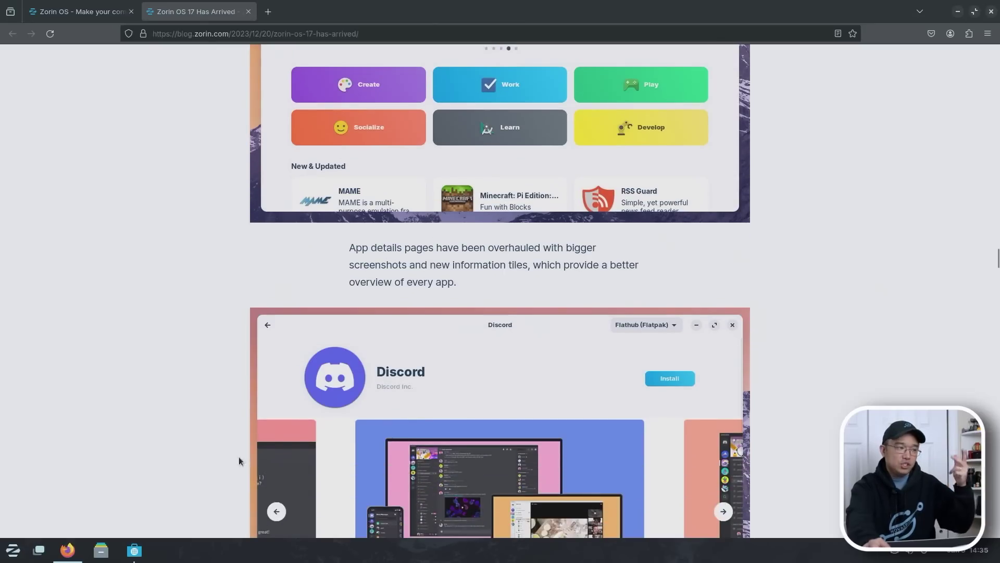
- Search Software for 'gimp' and view GIMP's Flathub, Snap Store and Zorin OS sources
click(134, 551)
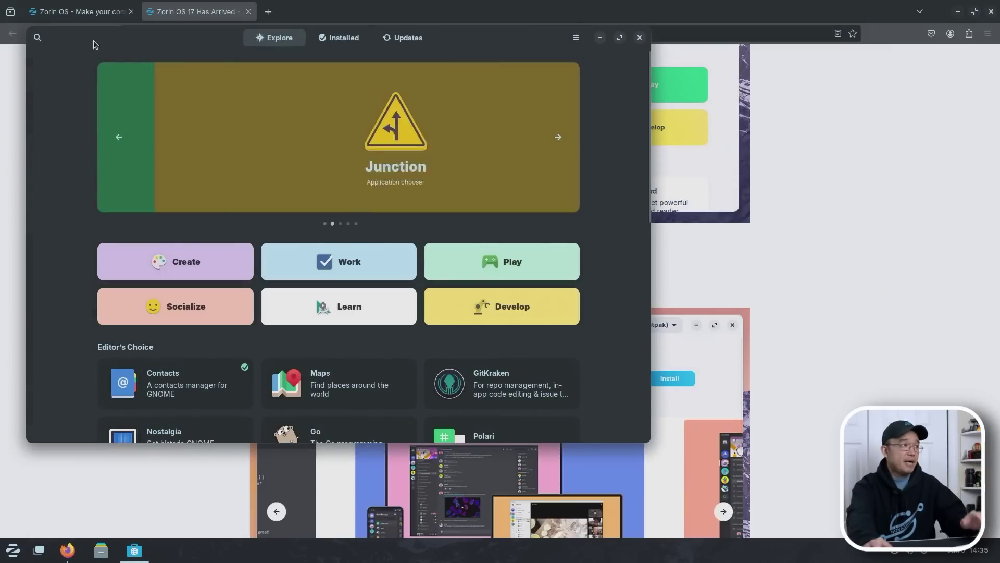
click(41, 37)
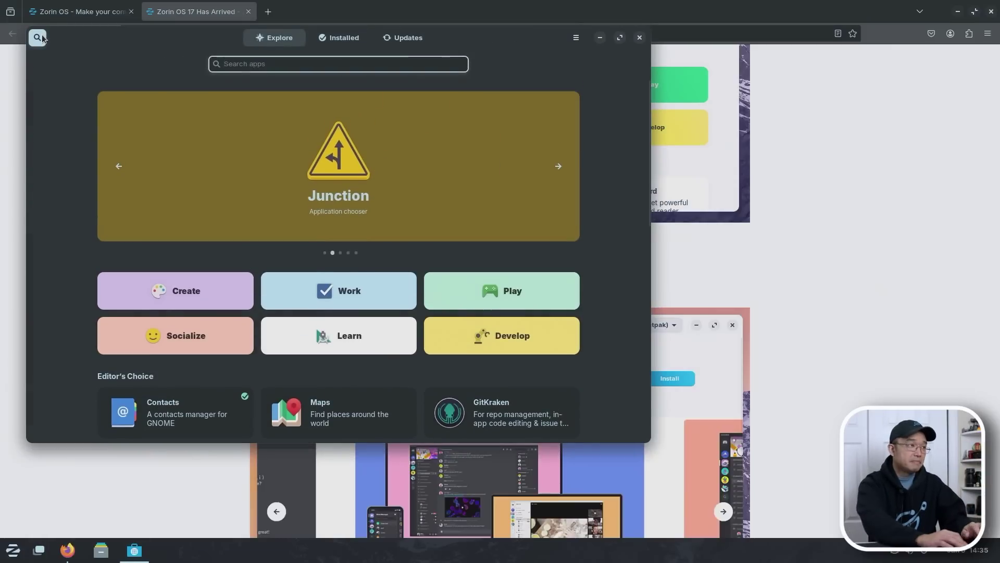
text(gimp)
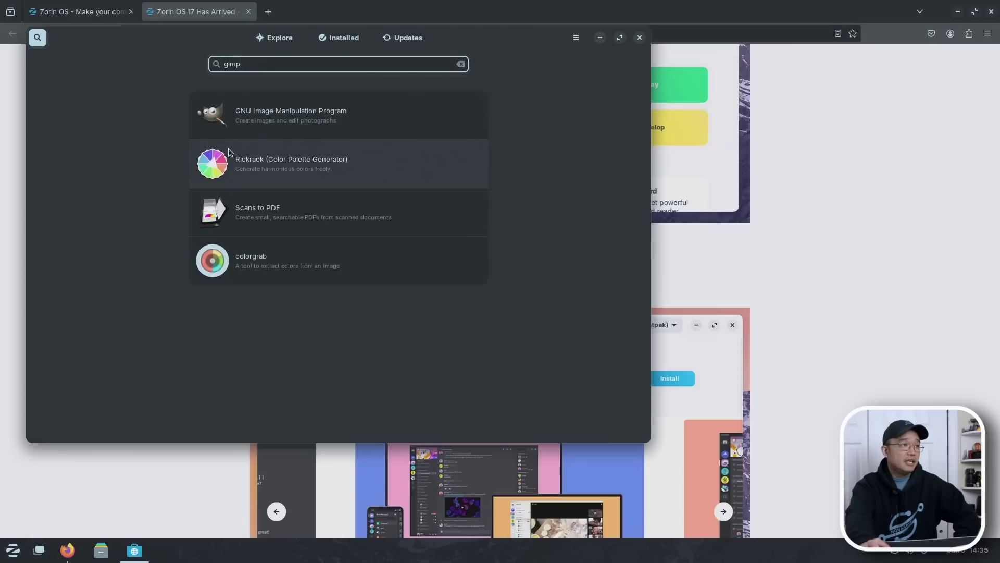
click(289, 125)
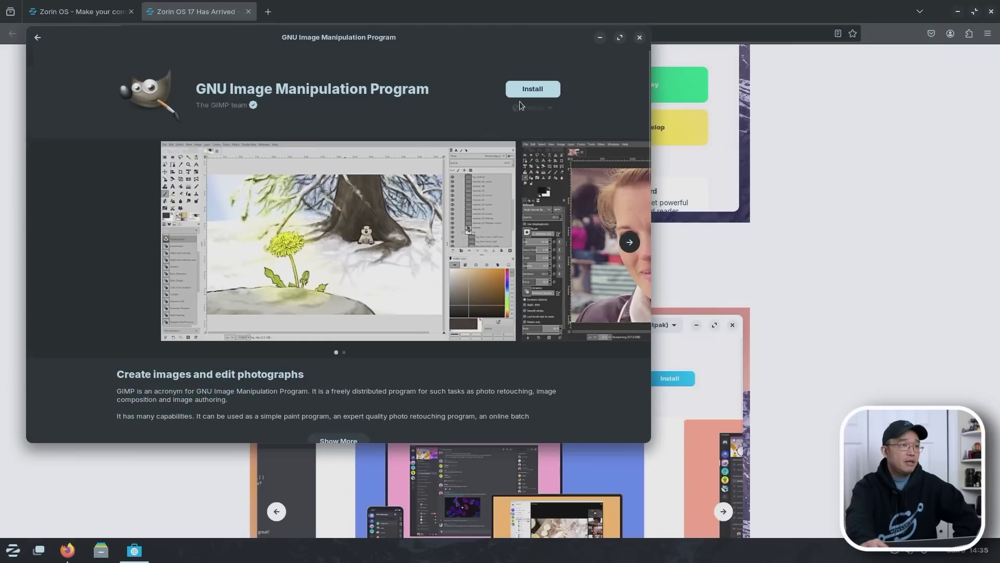
click(529, 108)
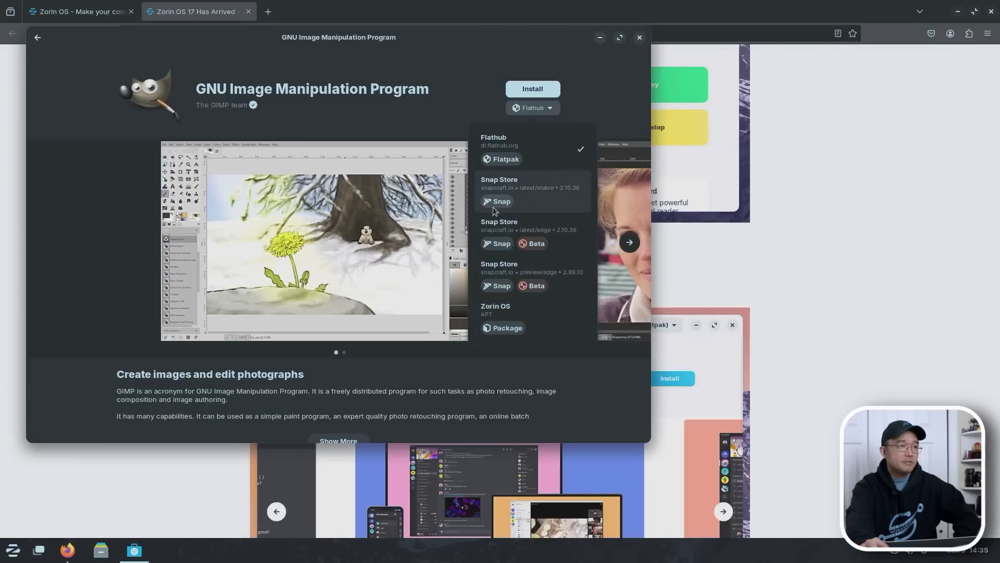
click(571, 81)
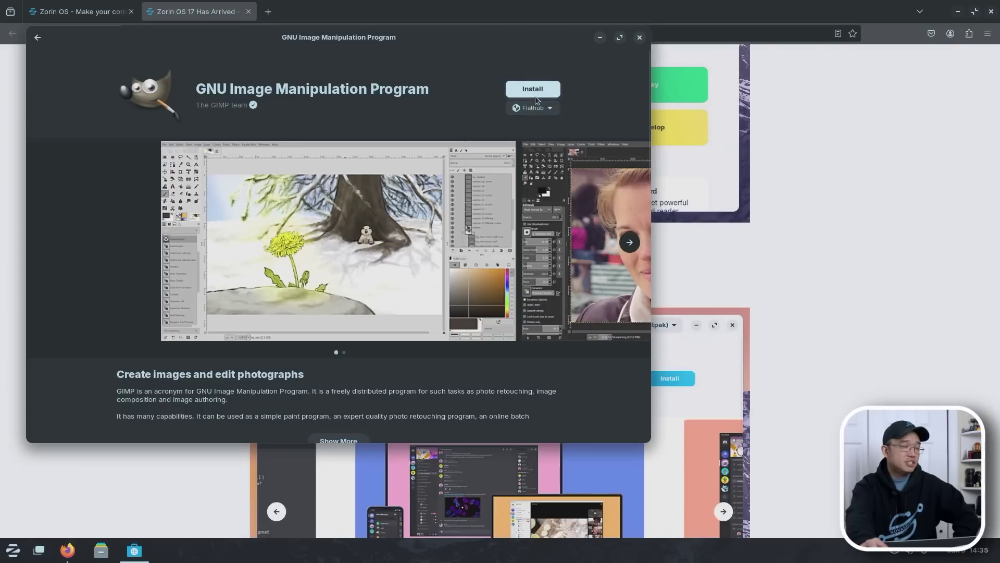
click(892, 207)
- Scroll the blog past the tiling and Quick Settings sections to Adjustable Power Modes
scroll(547, 312, down, 10)
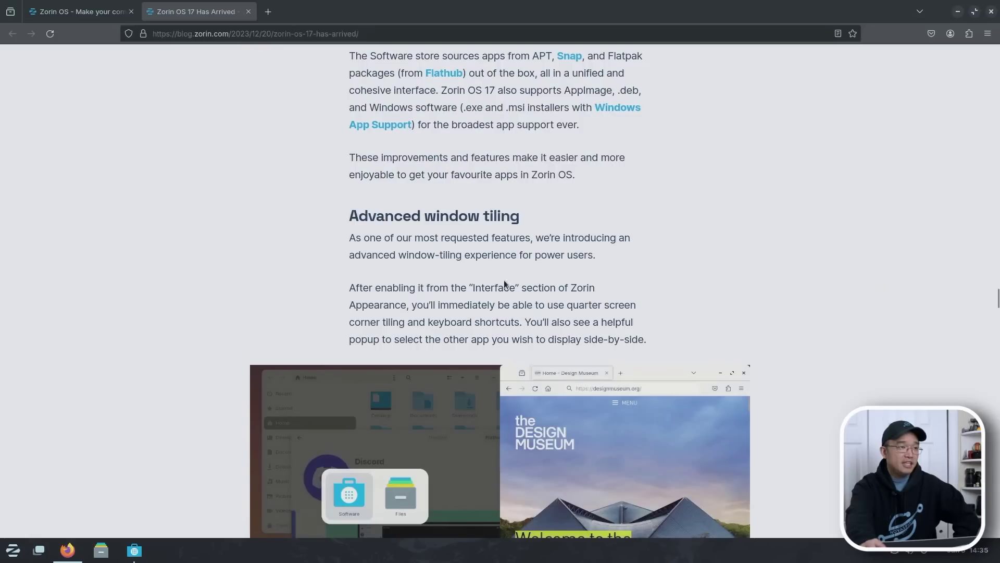
scroll(461, 298, down, 1)
scroll(461, 298, up, 2)
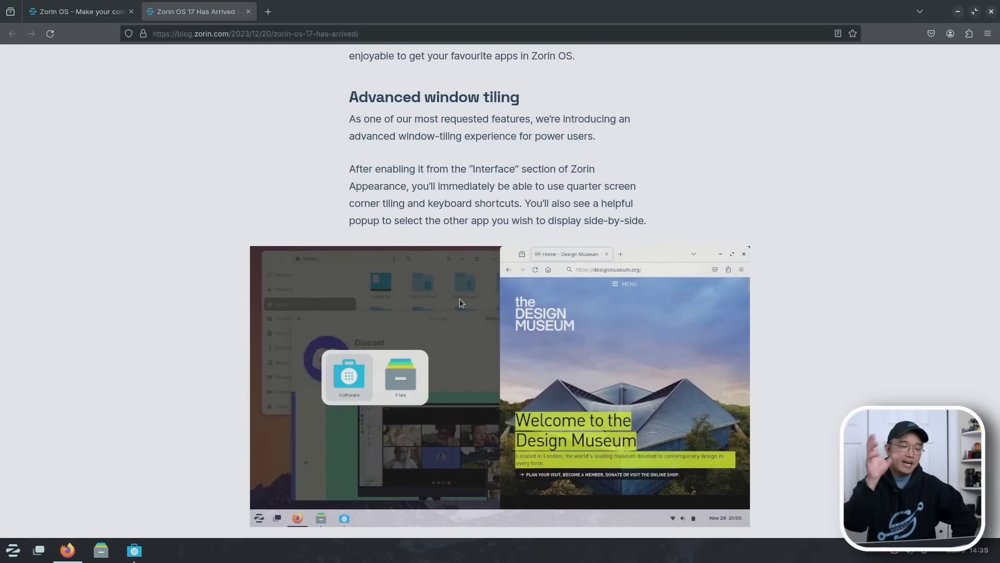
scroll(469, 307, down, 9)
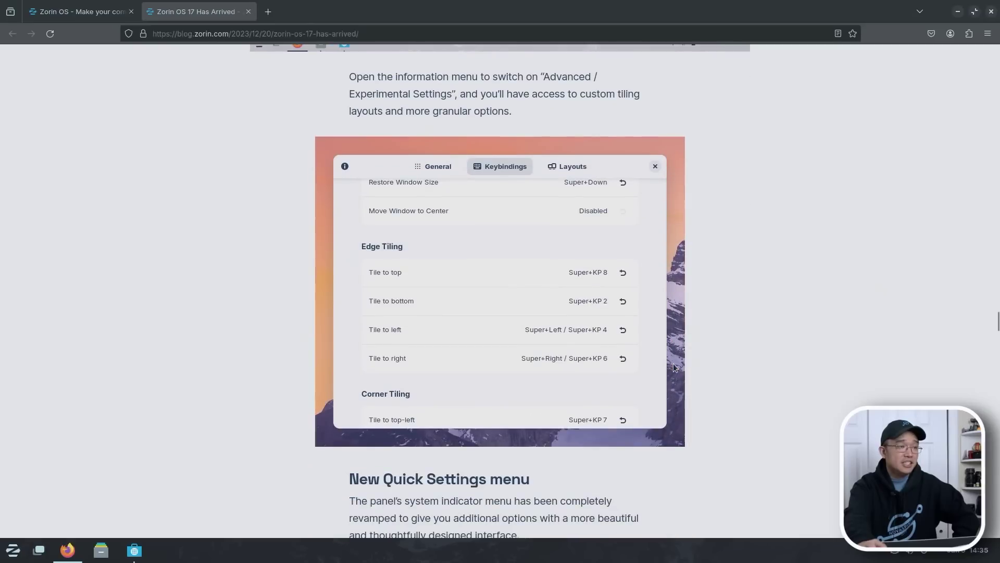
scroll(599, 299, down, 7)
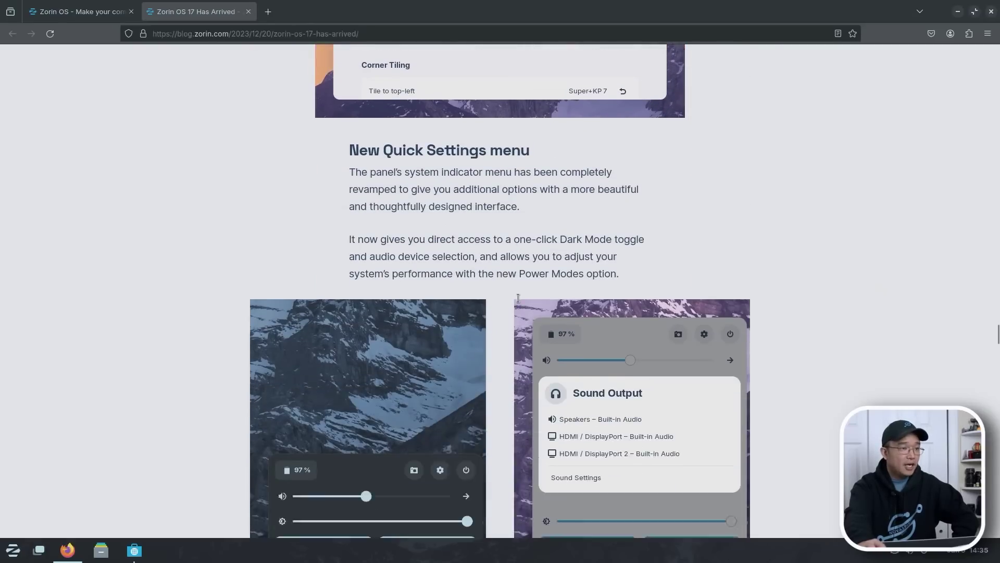
scroll(503, 308, down, 9)
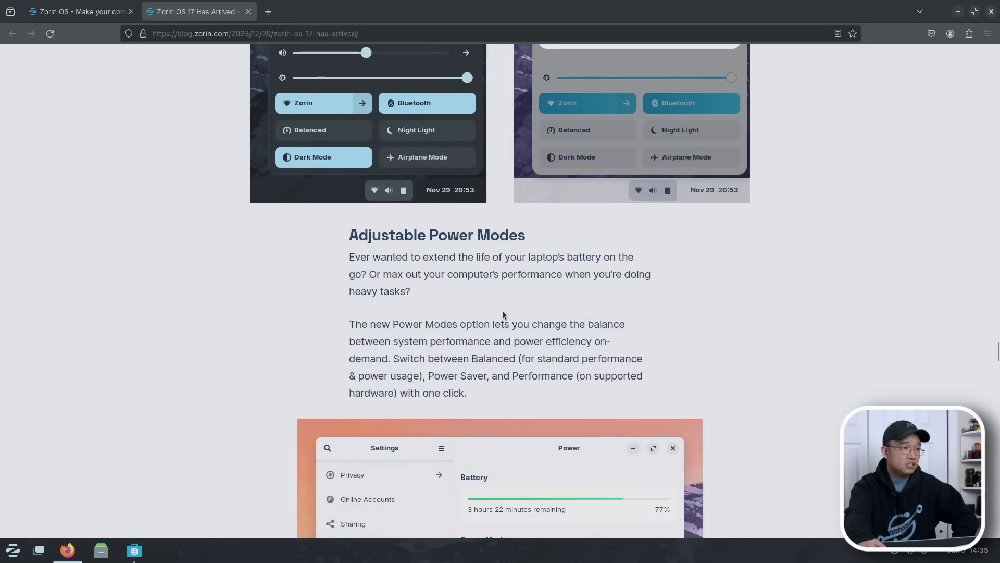
scroll(502, 313, down, 1)
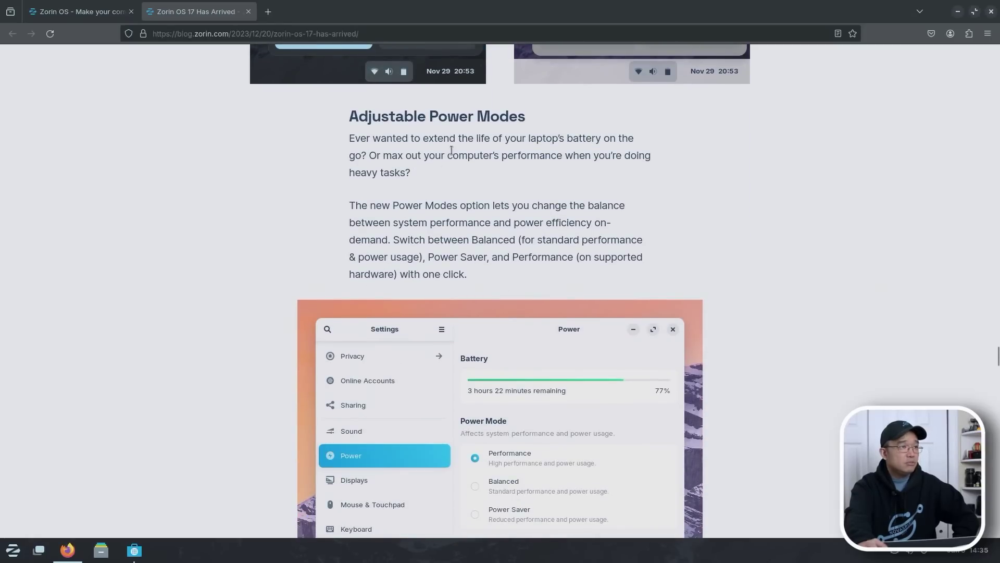
scroll(451, 158, down, 3)
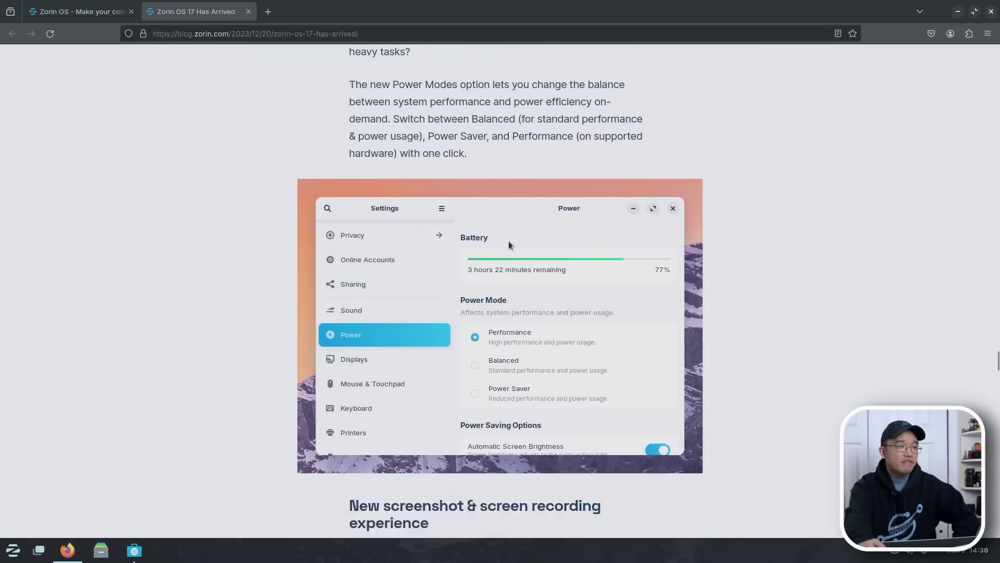
scroll(749, 310, up, 4)
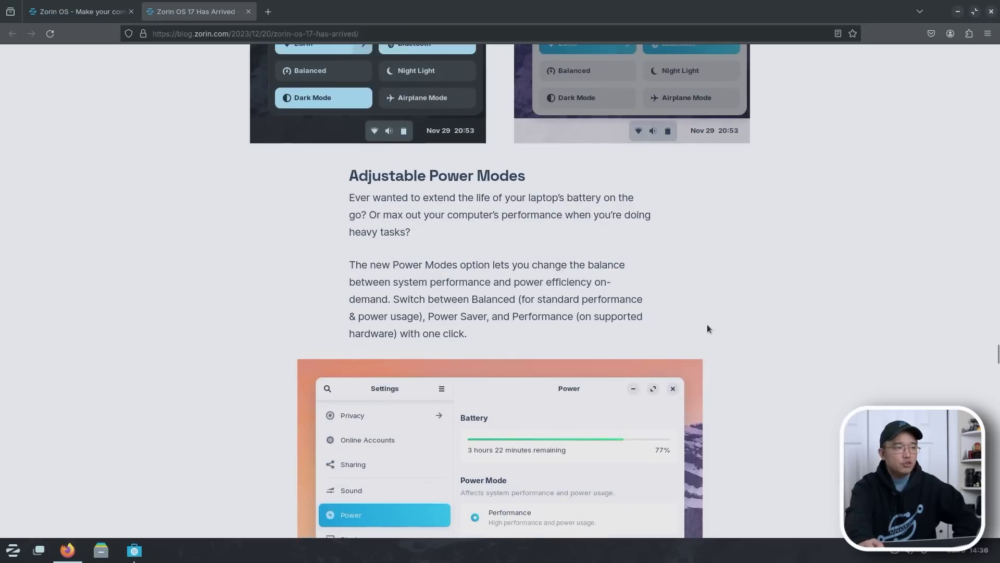
scroll(612, 380, down, 2)
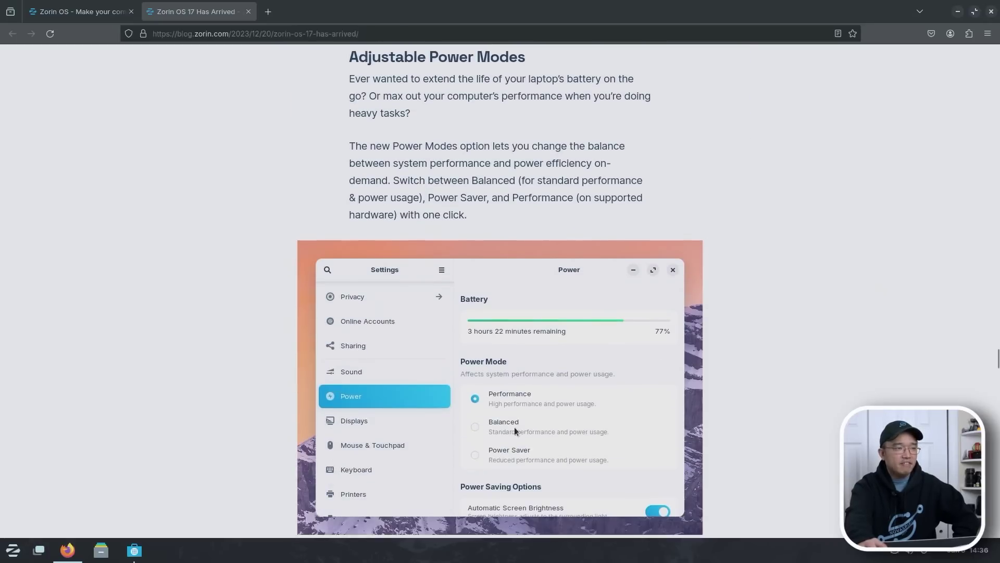
click(3, 556)
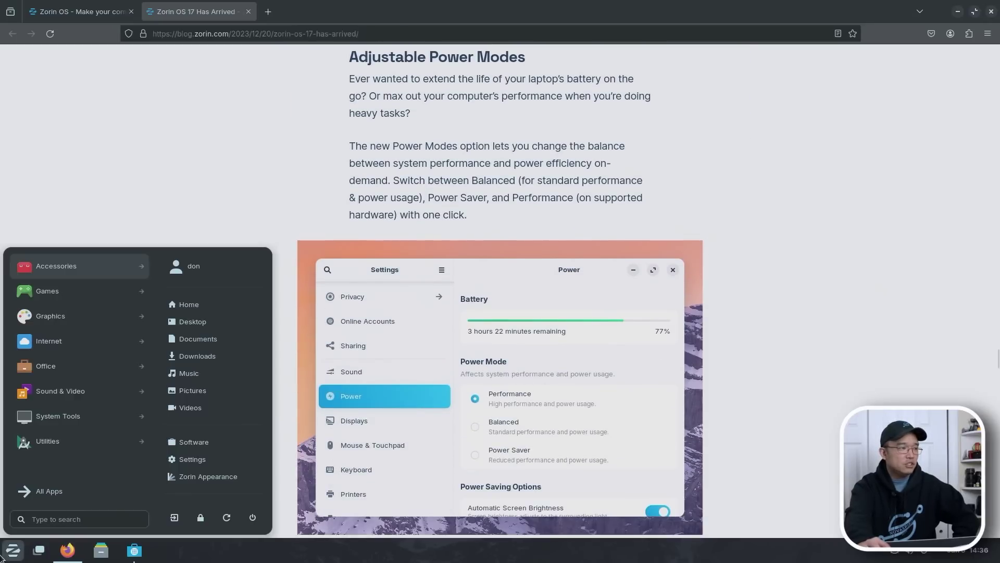
- Open the Power page in Settings, showing Balanced mode and power saving options
click(215, 458)
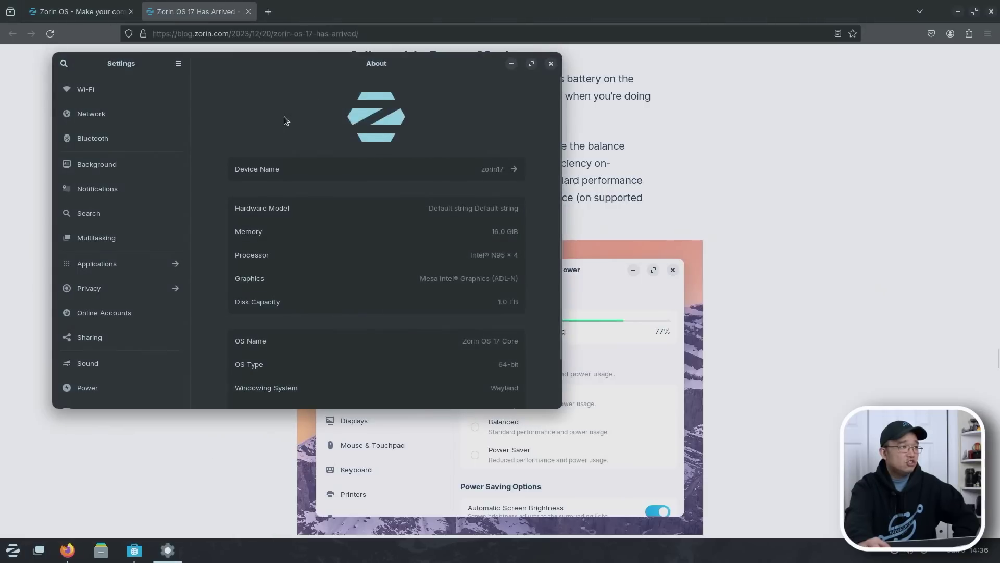
scroll(95, 282, down, 5)
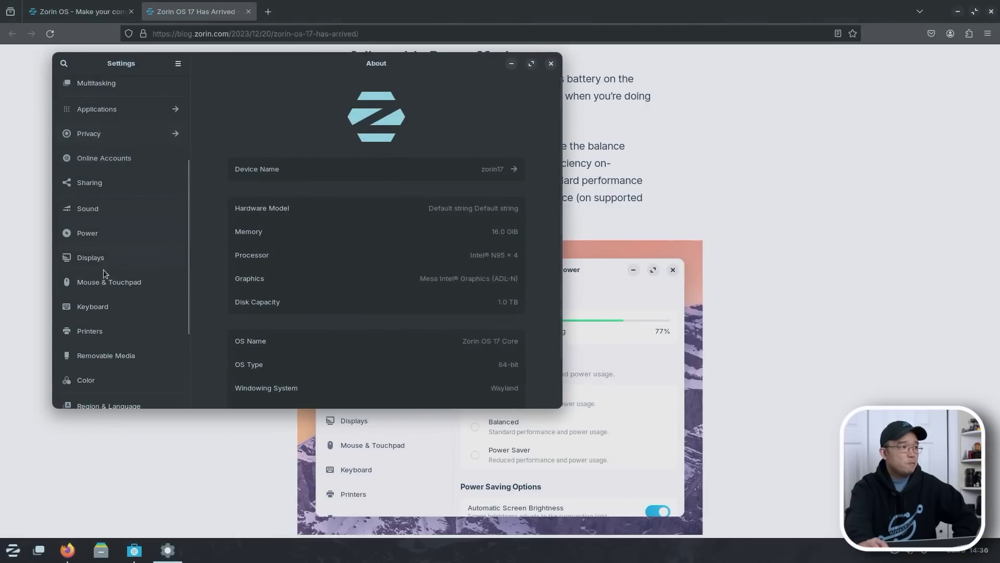
click(89, 233)
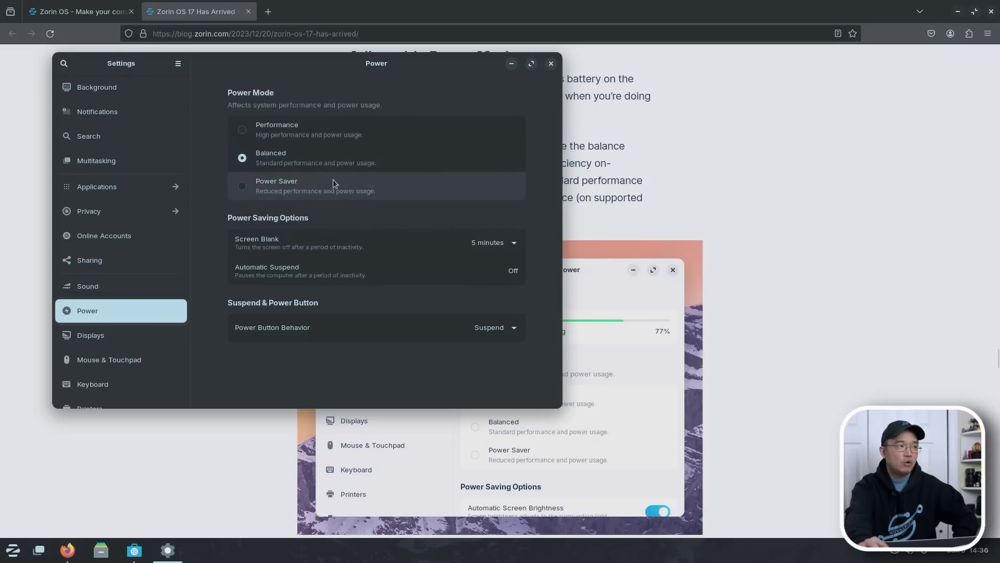
click(734, 243)
- Capture a resized region of the blog text and open the resulting screenshot PNG
scroll(462, 380, down, 10)
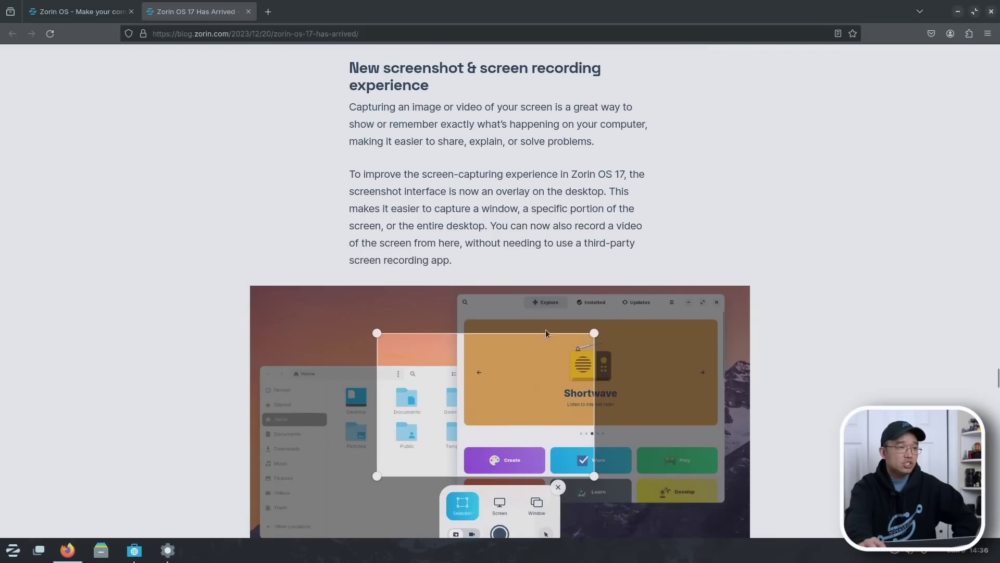
scroll(545, 332, down, 3)
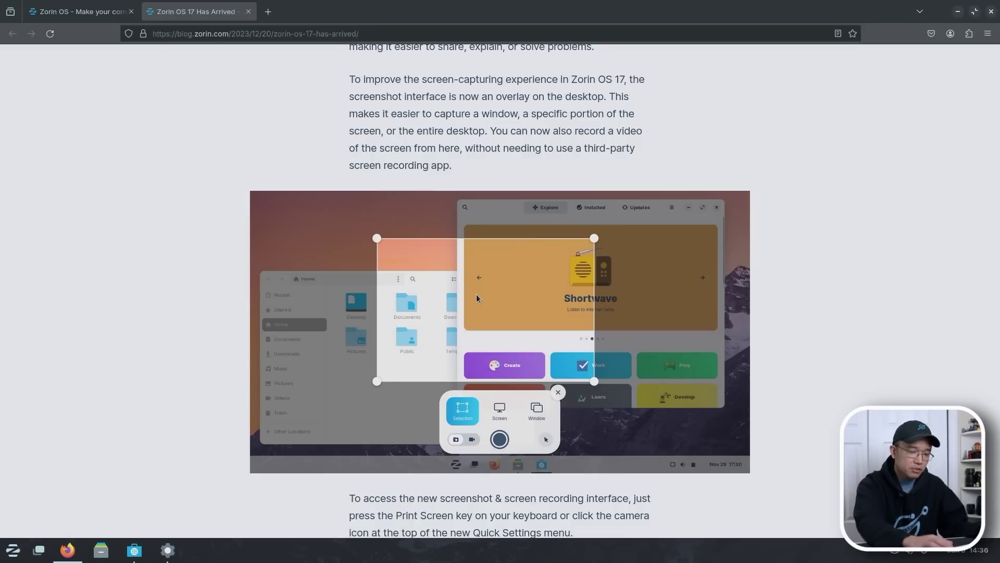
key(Print)
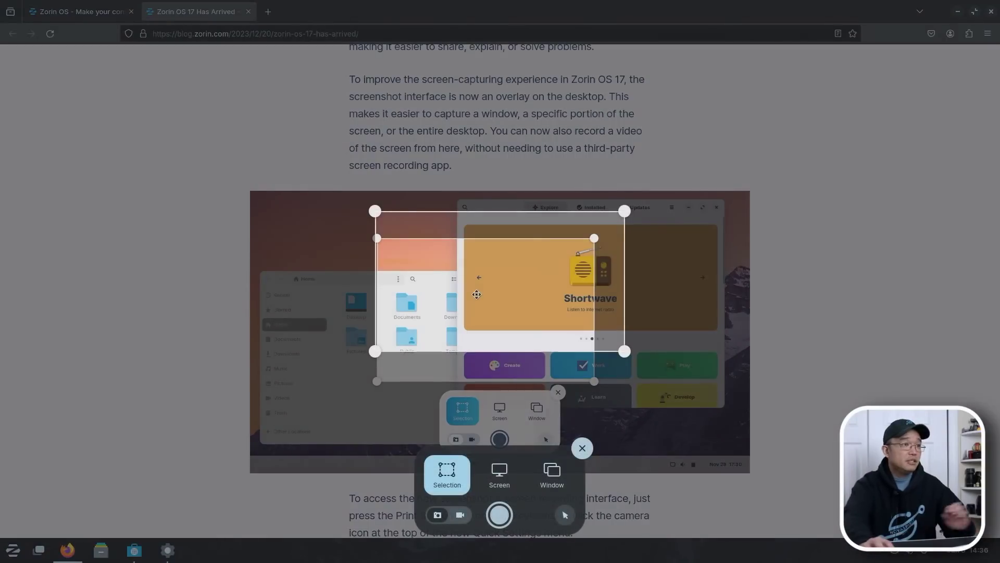
drag(452, 259, 242, 152)
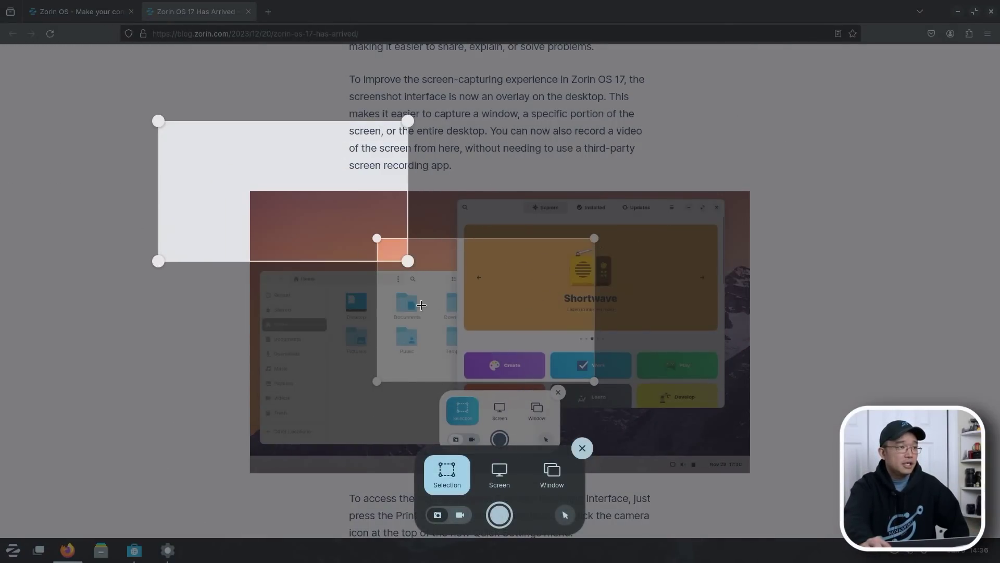
drag(407, 261, 600, 345)
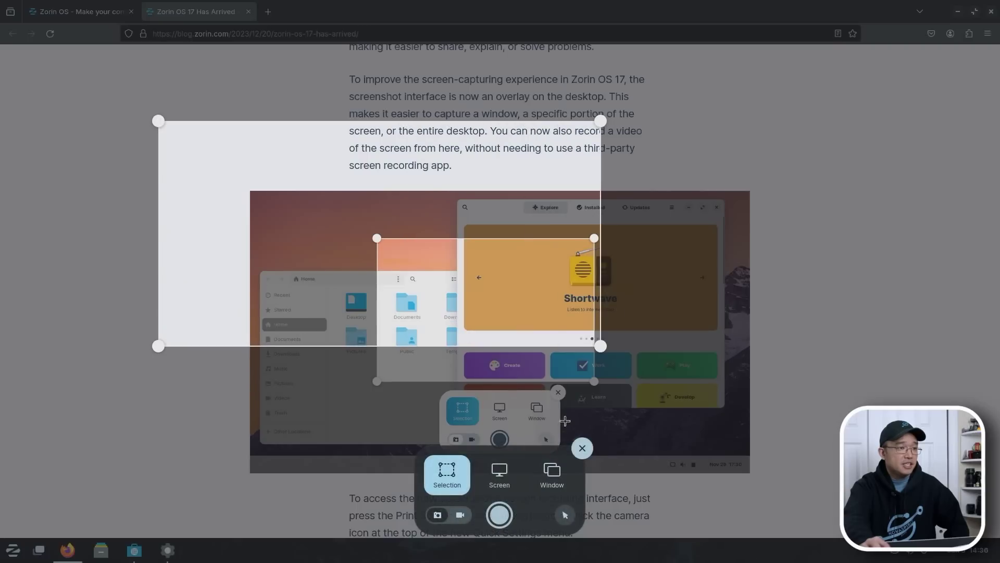
click(499, 514)
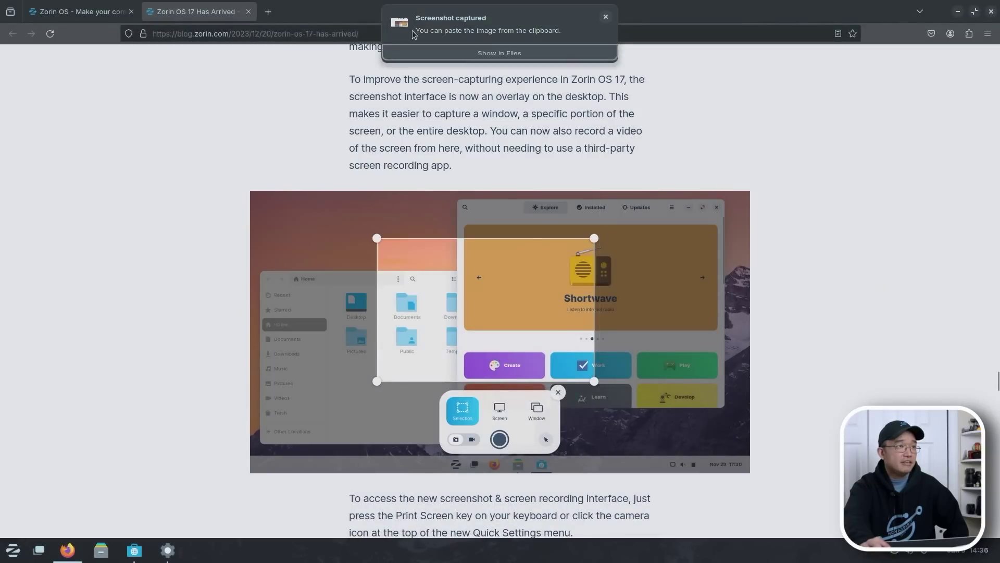
click(469, 31)
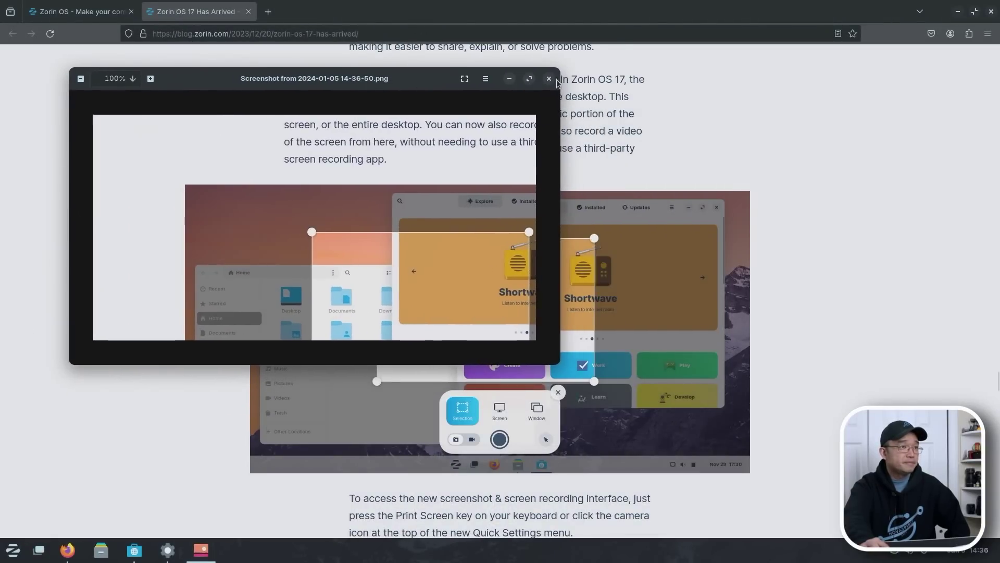
- Close the screenshot viewer and launch Weather by searching 'weather' in the app menu
click(549, 79)
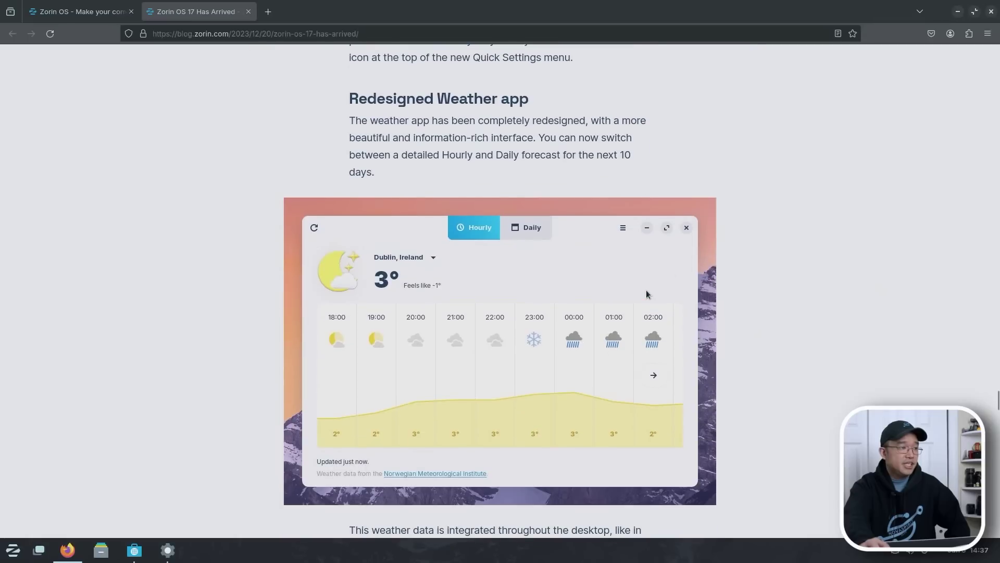
click(13, 550)
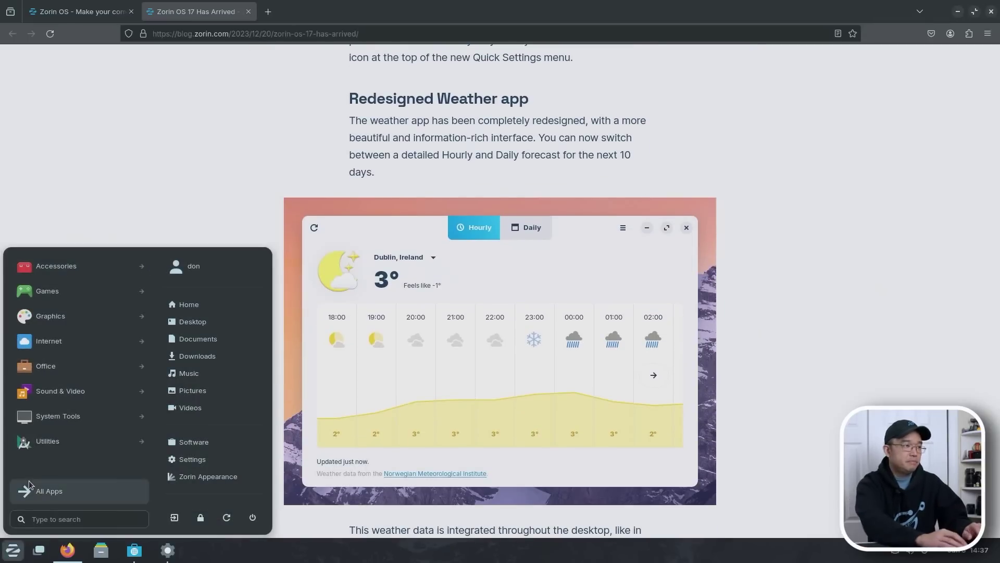
text(weather)
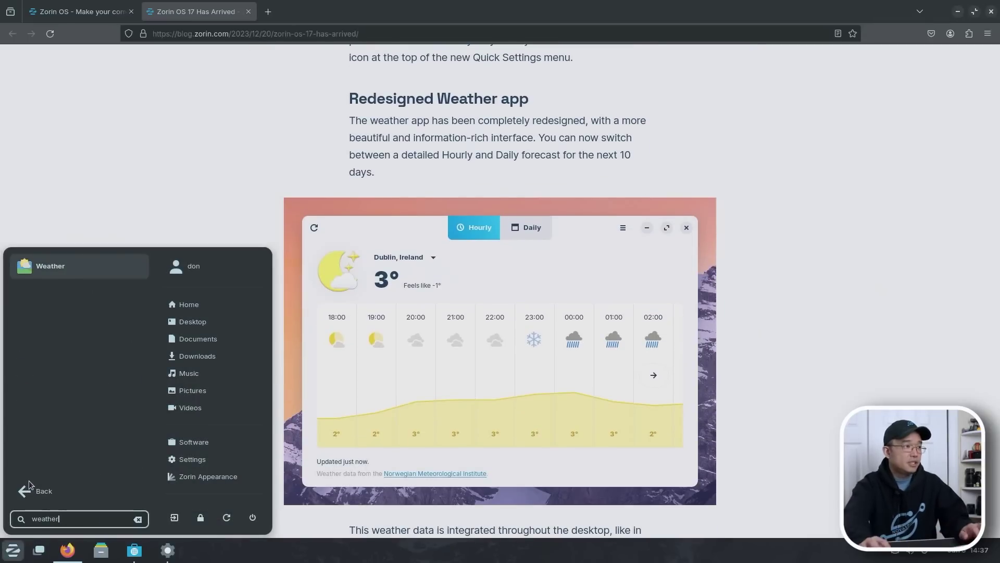
click(30, 270)
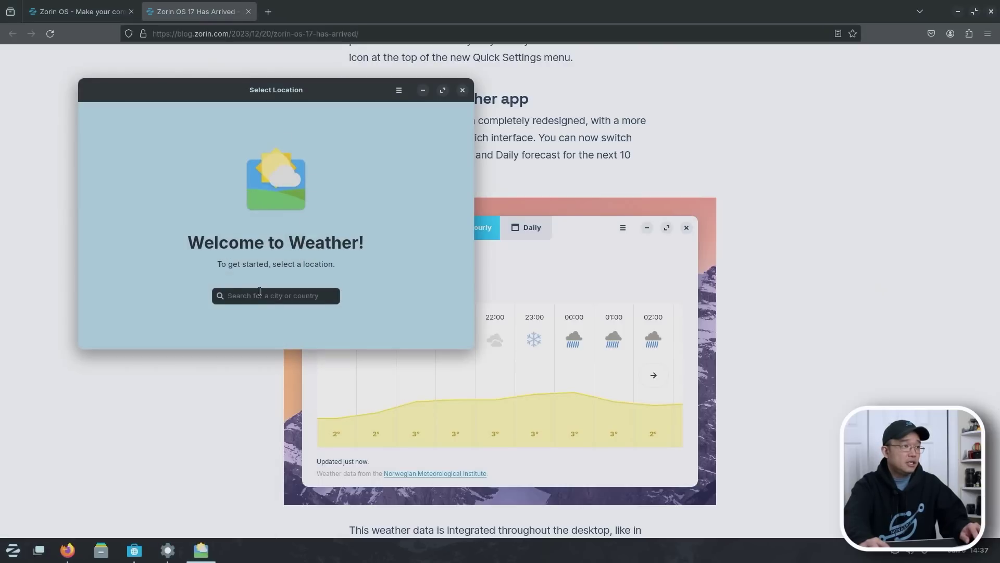
- Search Weather for 'new york', then close it without choosing a location
click(259, 292)
text(new york)
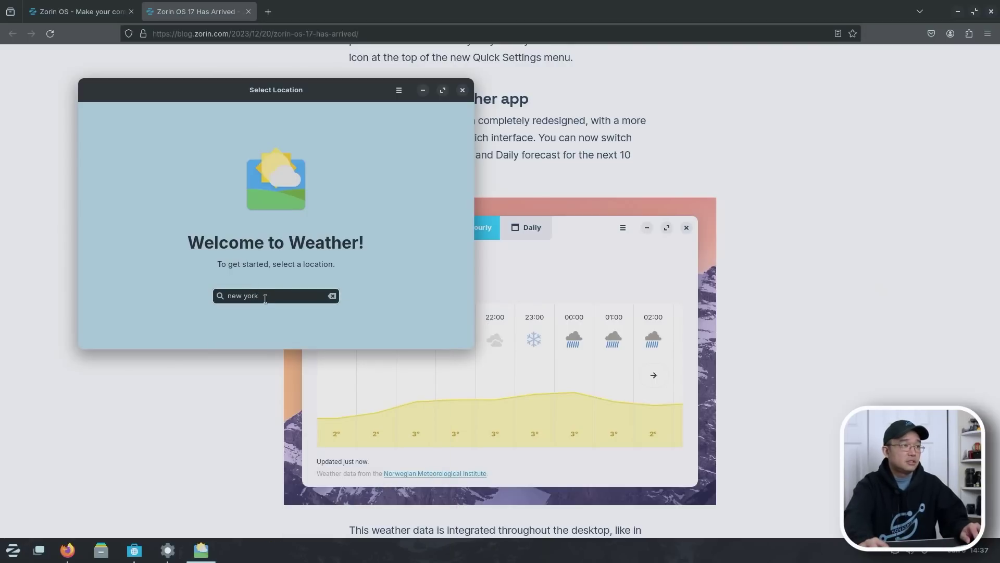
key(BackSpace)
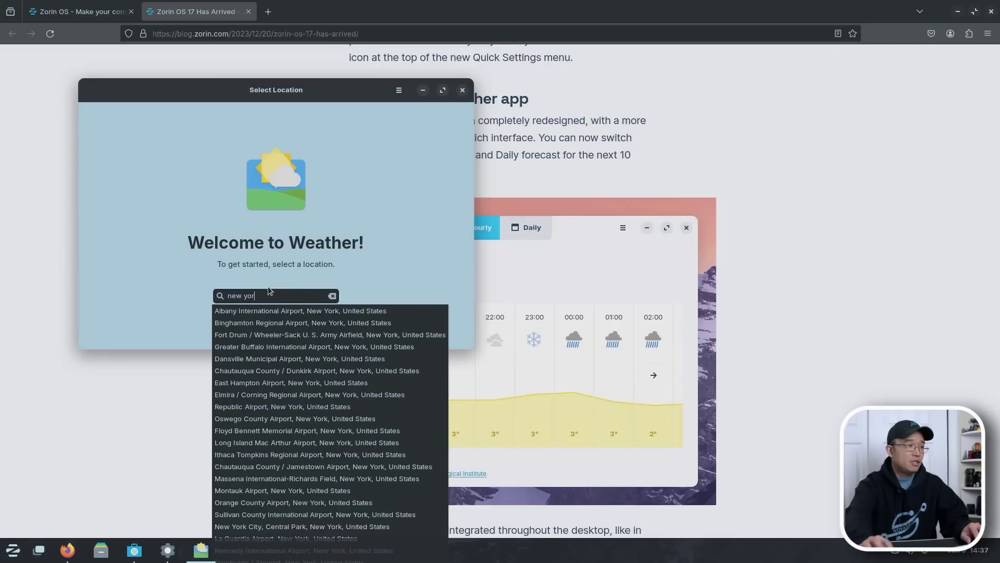
text(k)
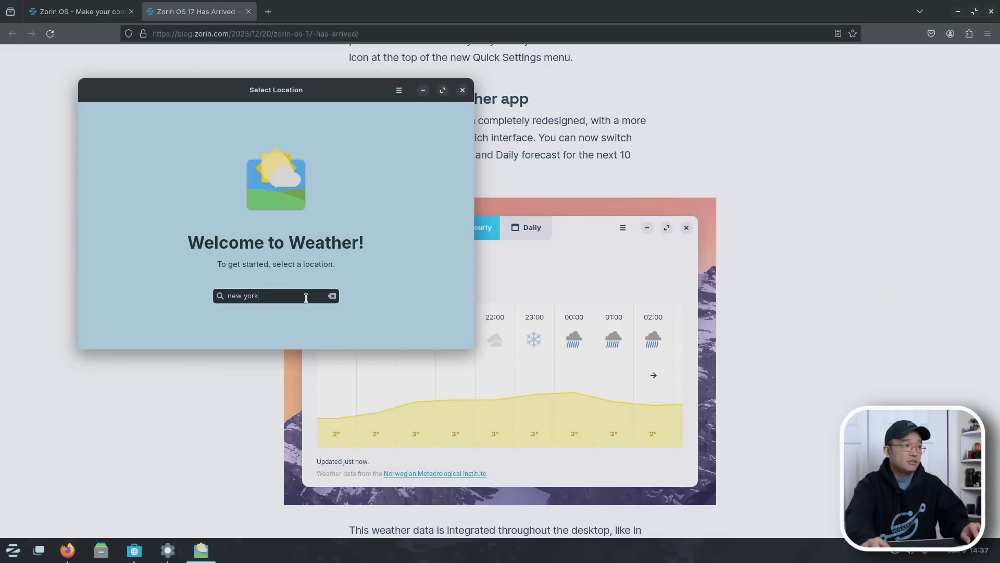
click(463, 90)
- Scroll past the desktop layout images to the feature list, from Windows App Support to RDP
scroll(646, 239, down, 4)
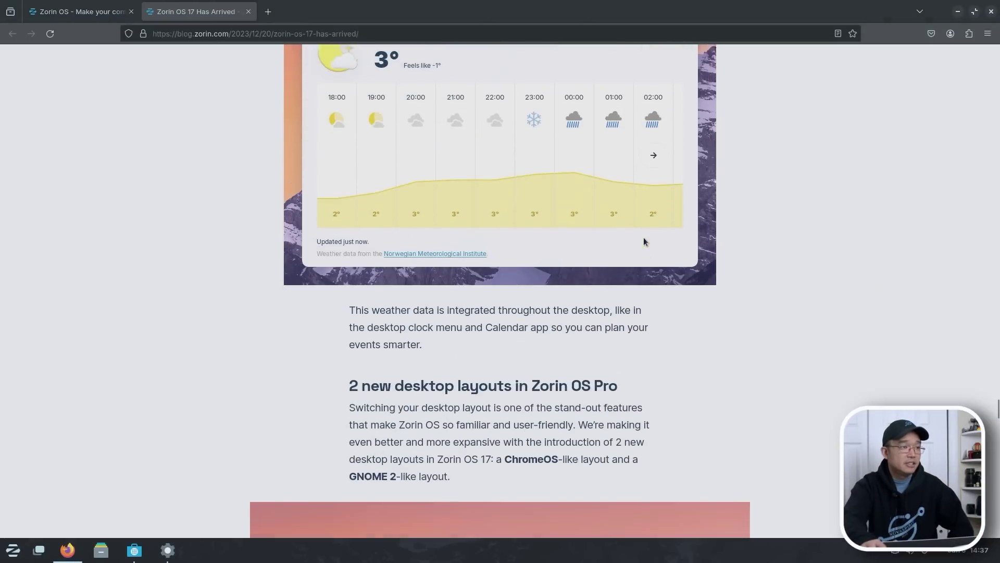
right_click(645, 241)
click(442, 312)
scroll(449, 315, down, 4)
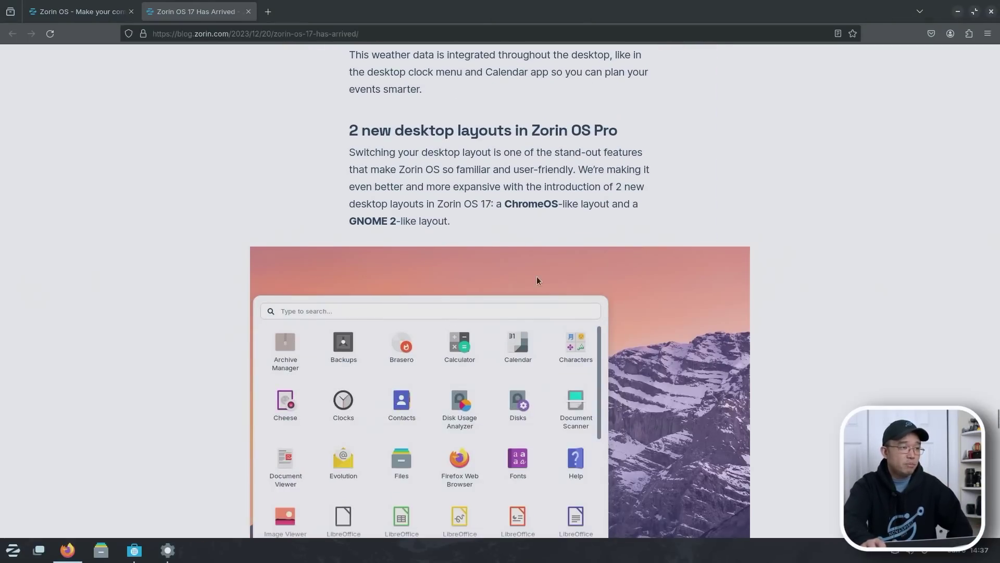
scroll(412, 394, down, 10)
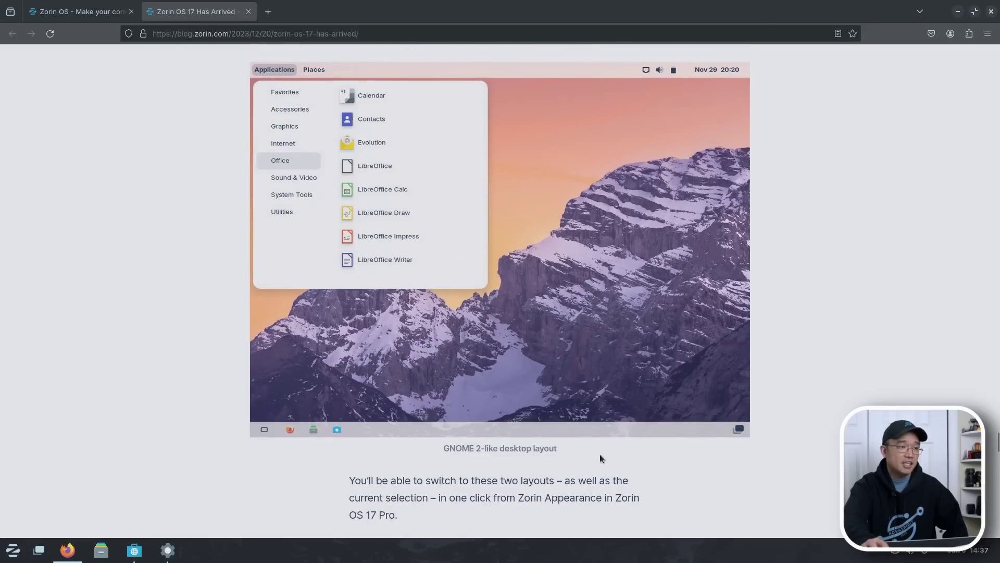
scroll(599, 456, down, 15)
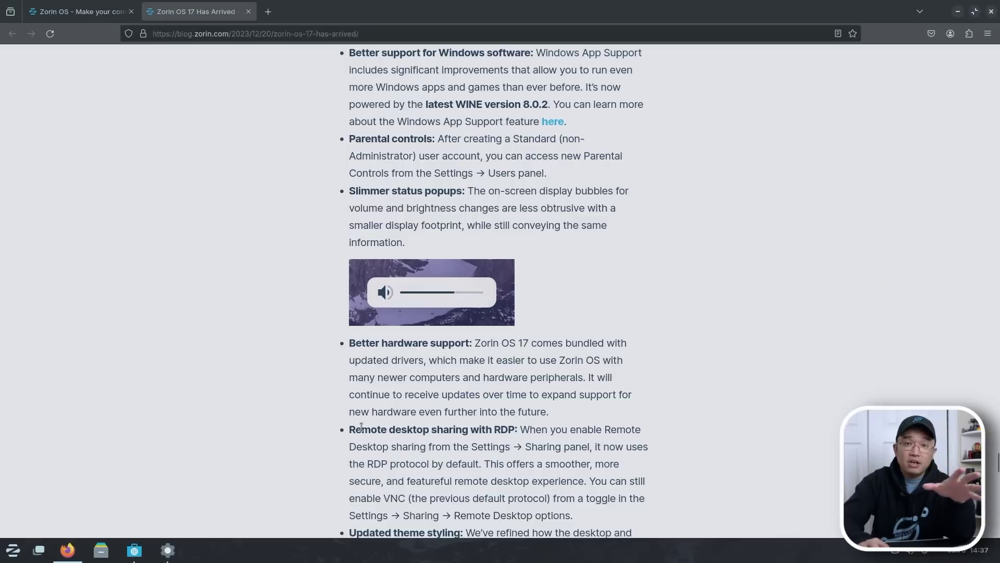
- Switch on Sharing in Settings, review Remote Desktop without enabling it, and close Settings
click(167, 550)
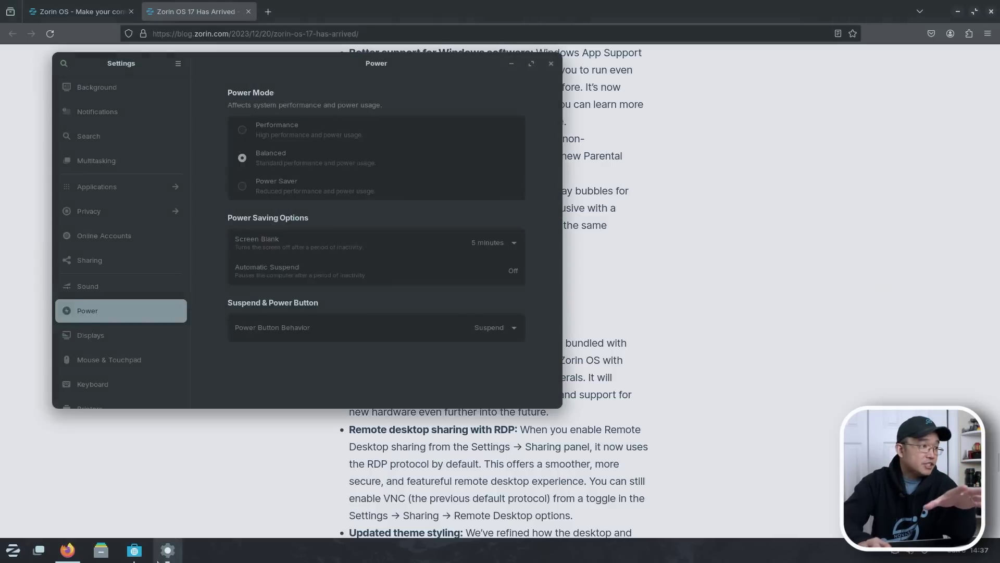
click(117, 259)
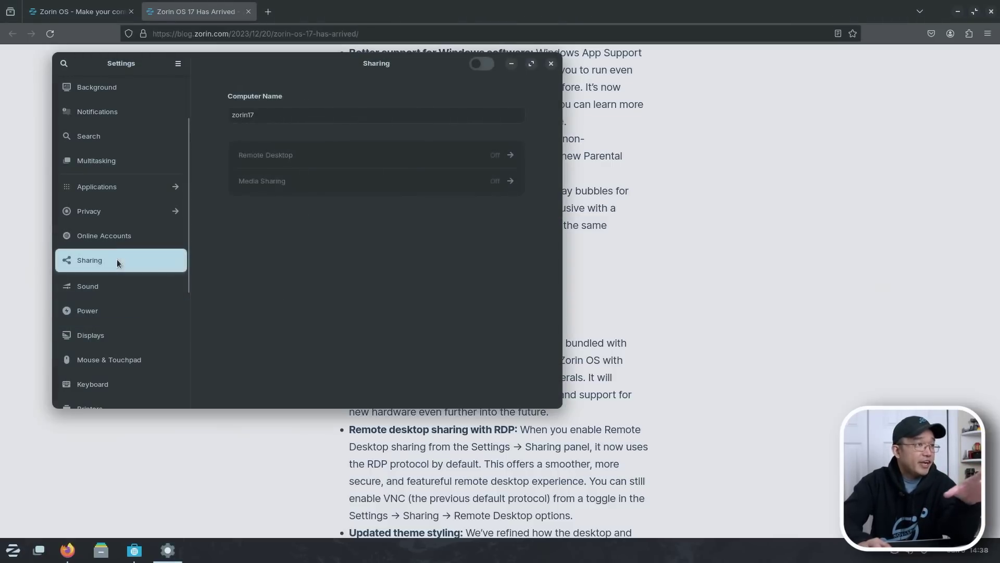
click(482, 66)
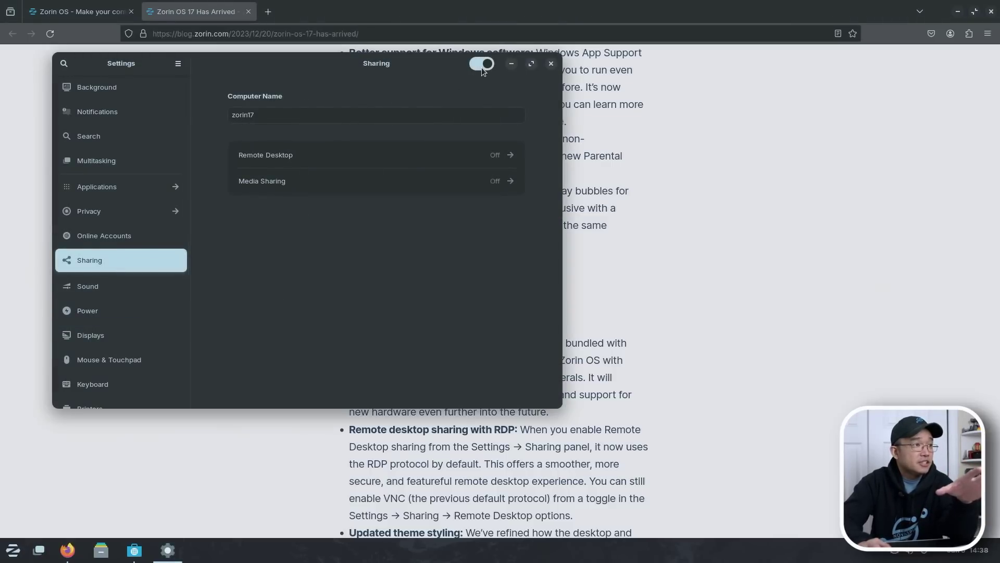
click(424, 162)
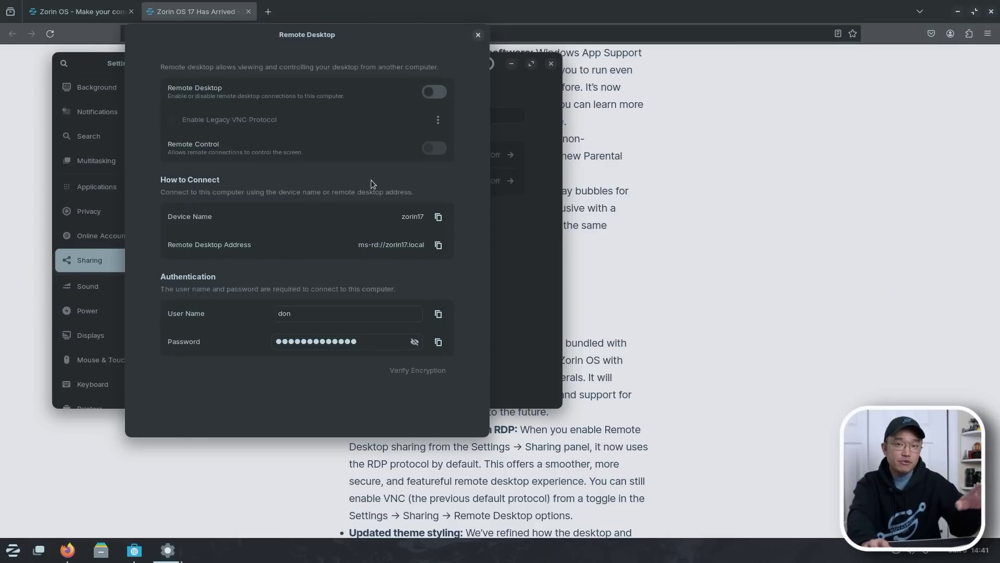
click(478, 34)
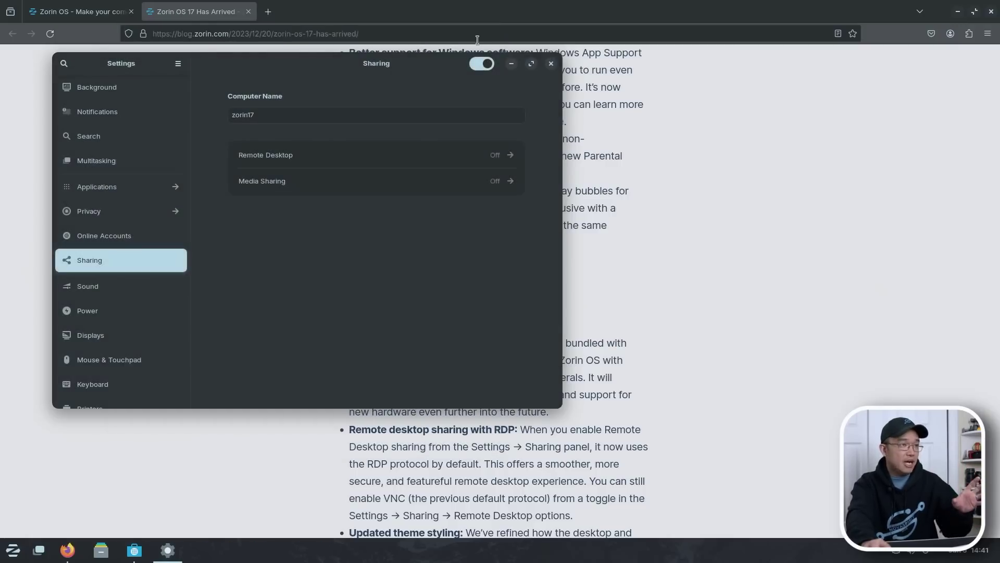
click(552, 65)
- Read the blog post down to the How to get Zorin OS 17 section
scroll(573, 265, down, 5)
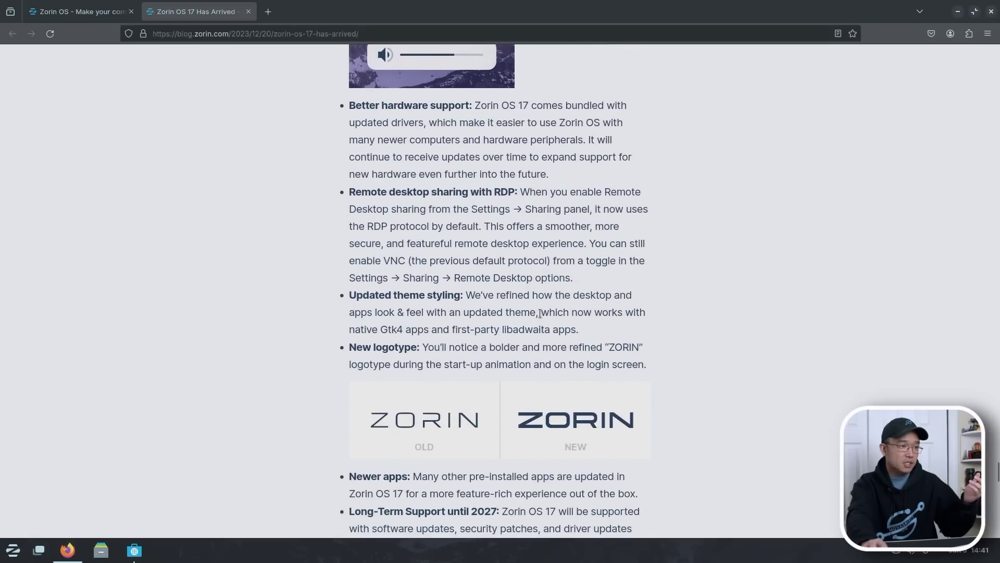
scroll(540, 313, down, 5)
scroll(455, 314, down, 3)
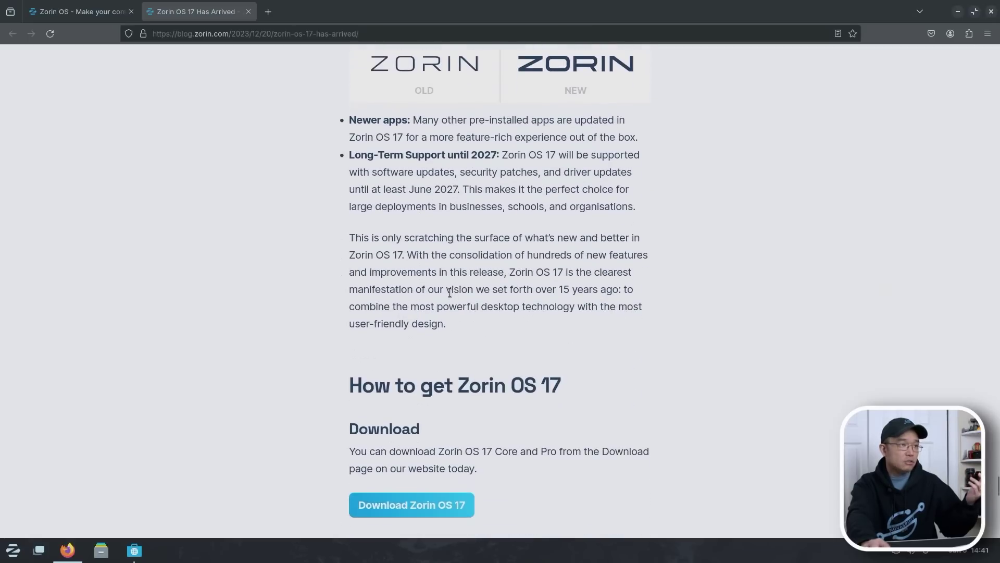
double_click(485, 154)
click(614, 203)
scroll(636, 223, down, 2)
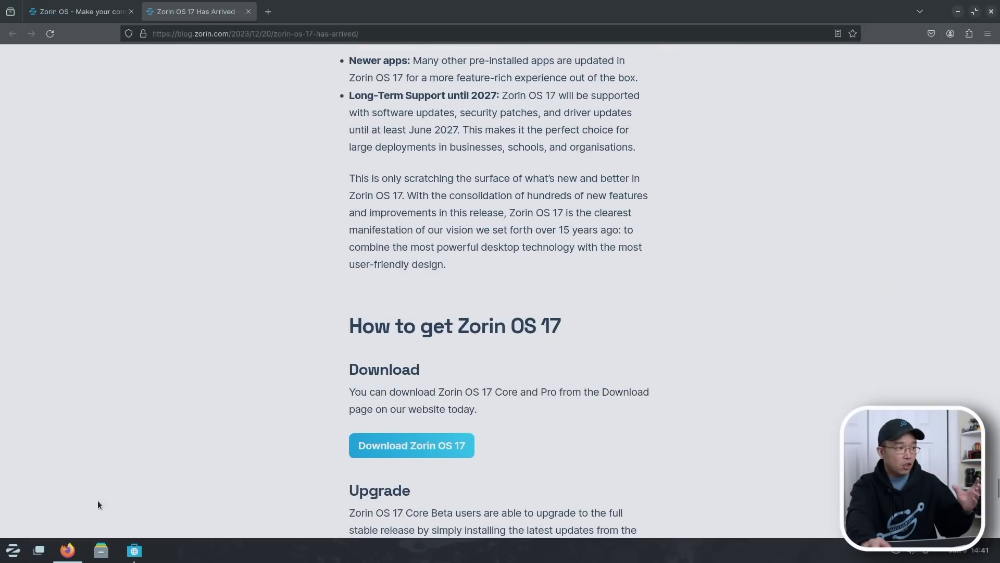
- Open and close the Zorin menu, then minimize Firefox
click(13, 550)
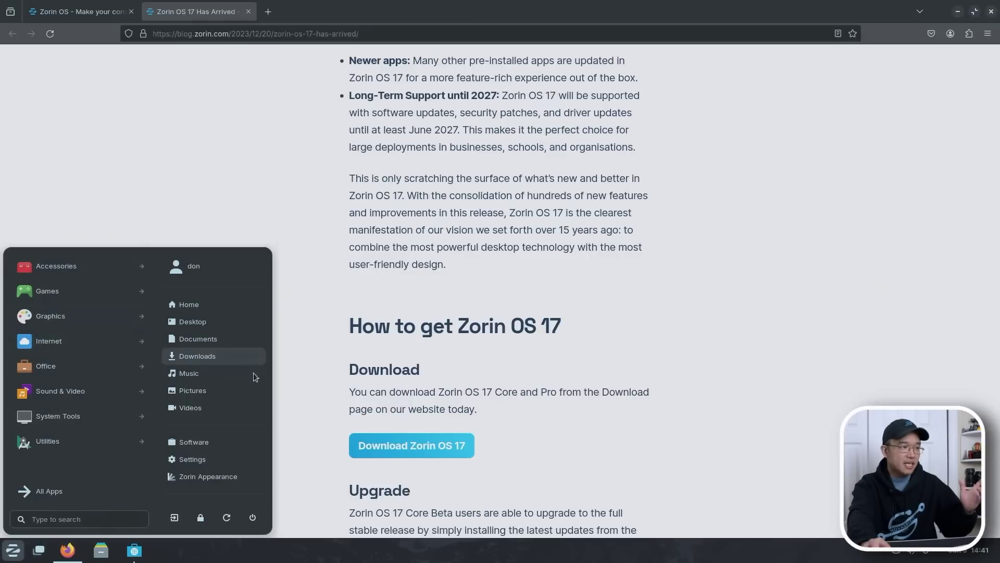
click(728, 341)
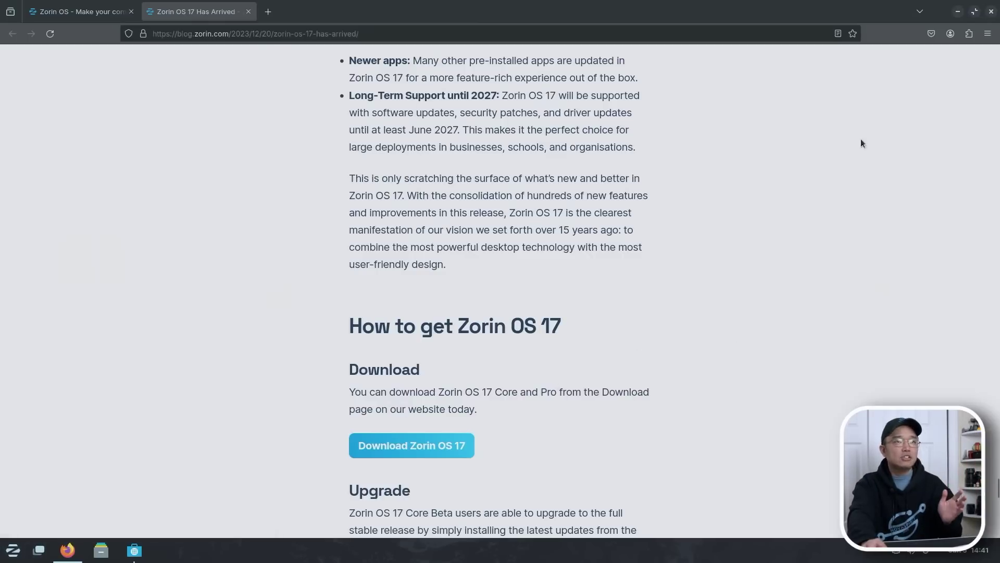
click(962, 16)
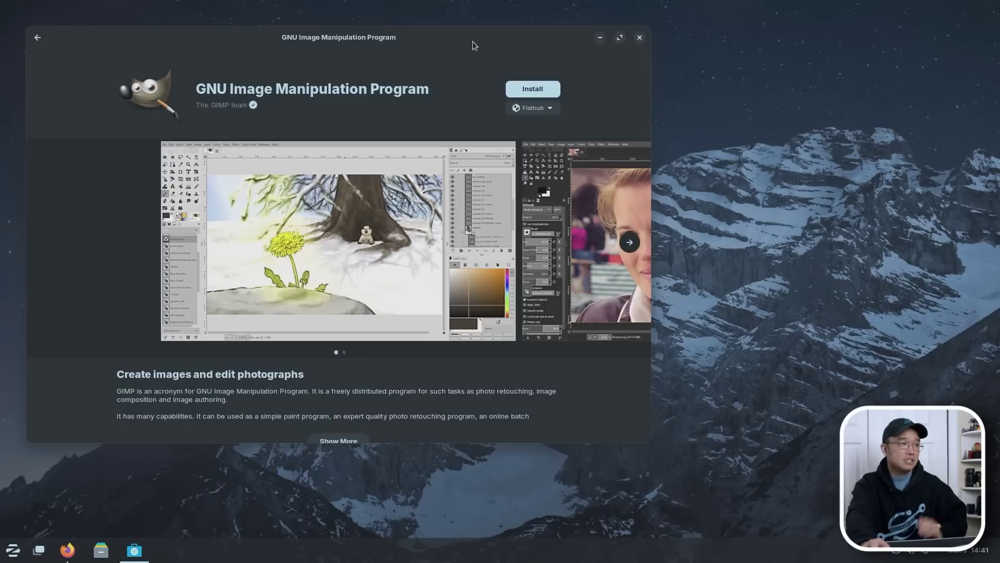
- Close the GIMP store page and return to the blog's paragraph on Software store sources
click(639, 38)
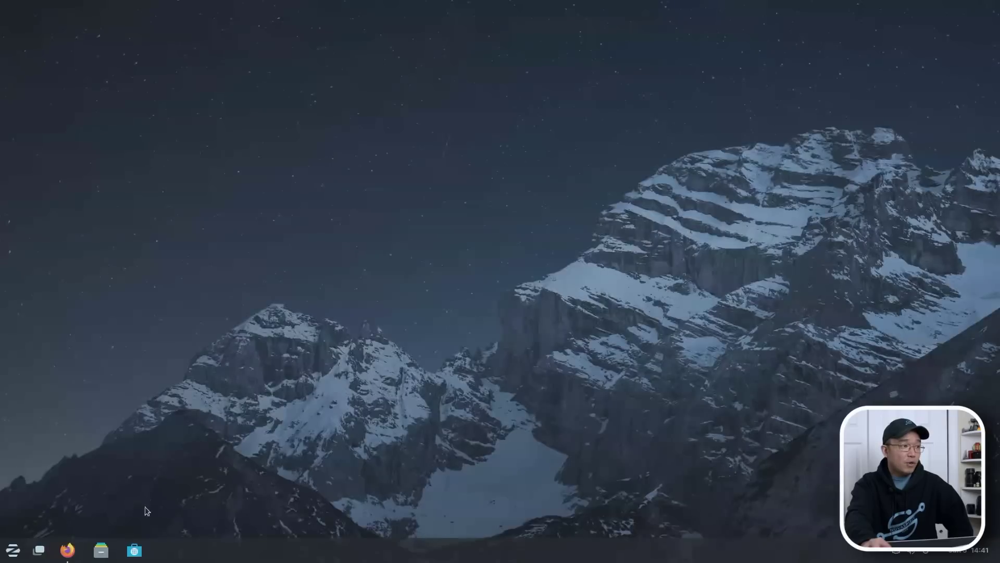
click(67, 551)
scroll(294, 301, up, 10)
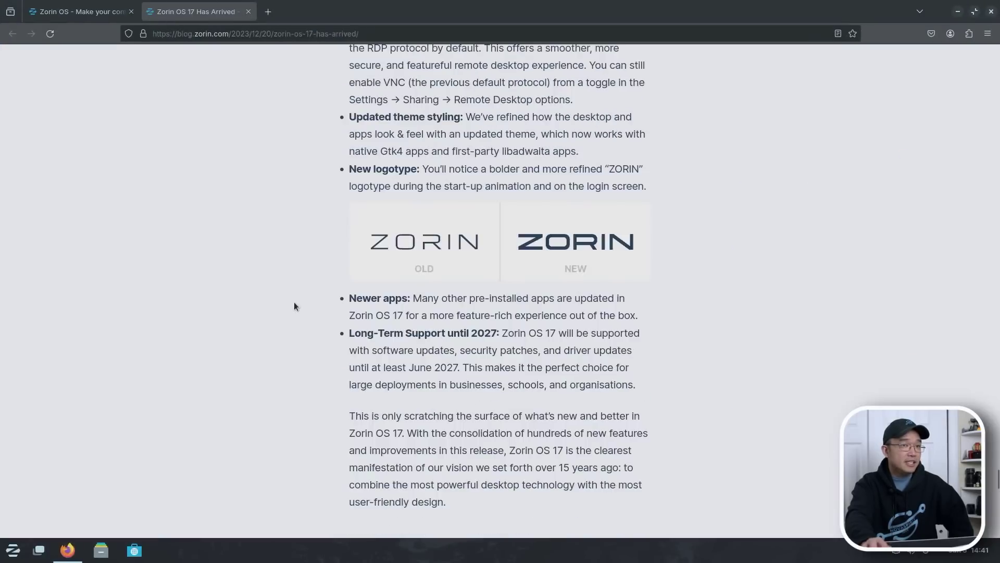
scroll(293, 305, down, 10)
drag(357, 336, 531, 336)
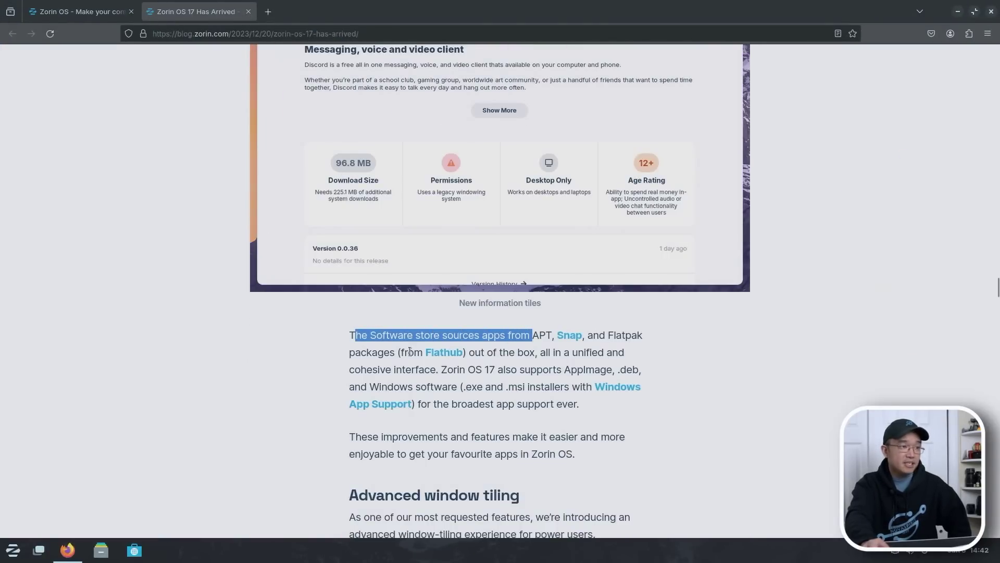
drag(568, 368, 616, 365)
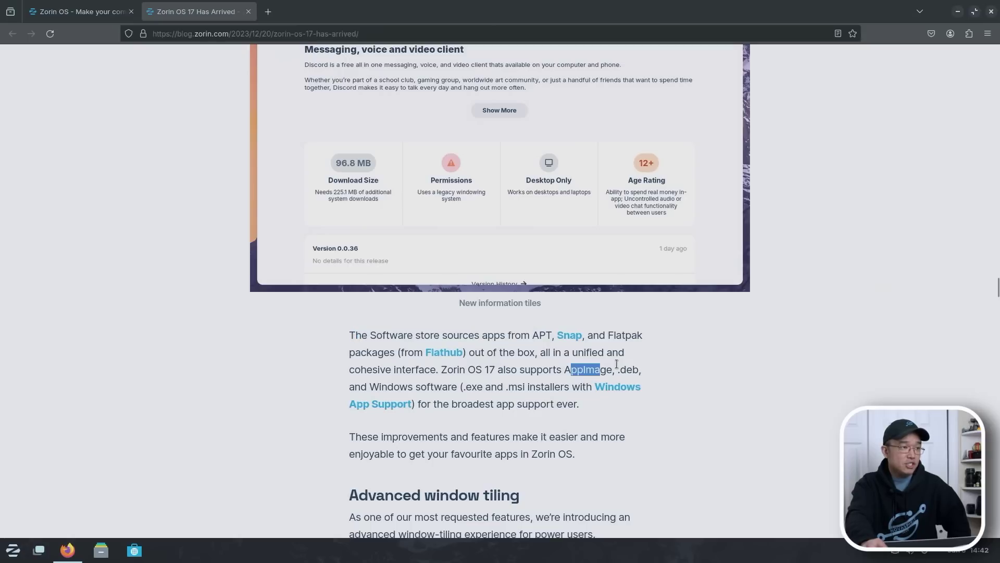
click(617, 364)
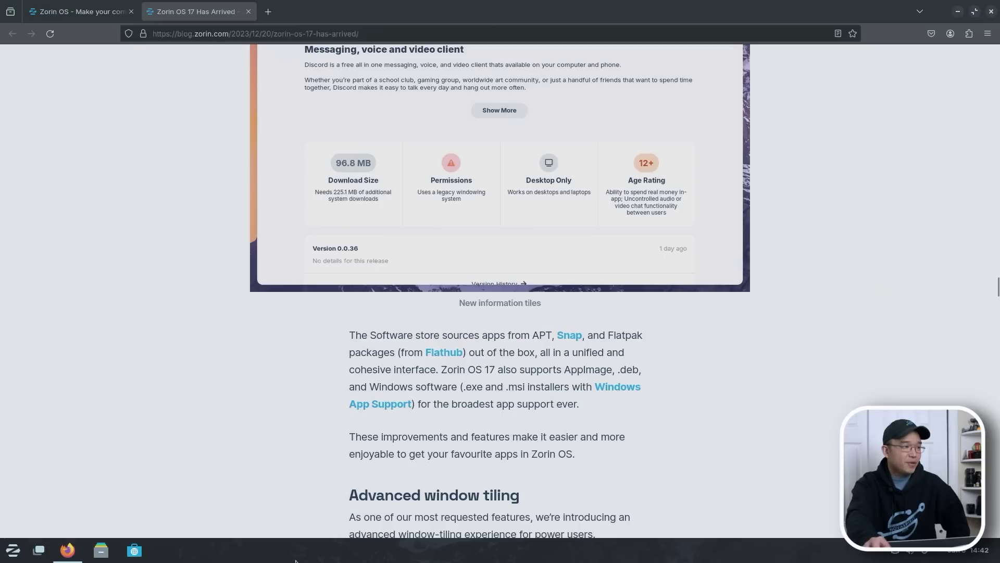
- Run LevelatorSetup-2.1.1.exe from Files' Downloads folder and center the resulting install prompt
click(105, 551)
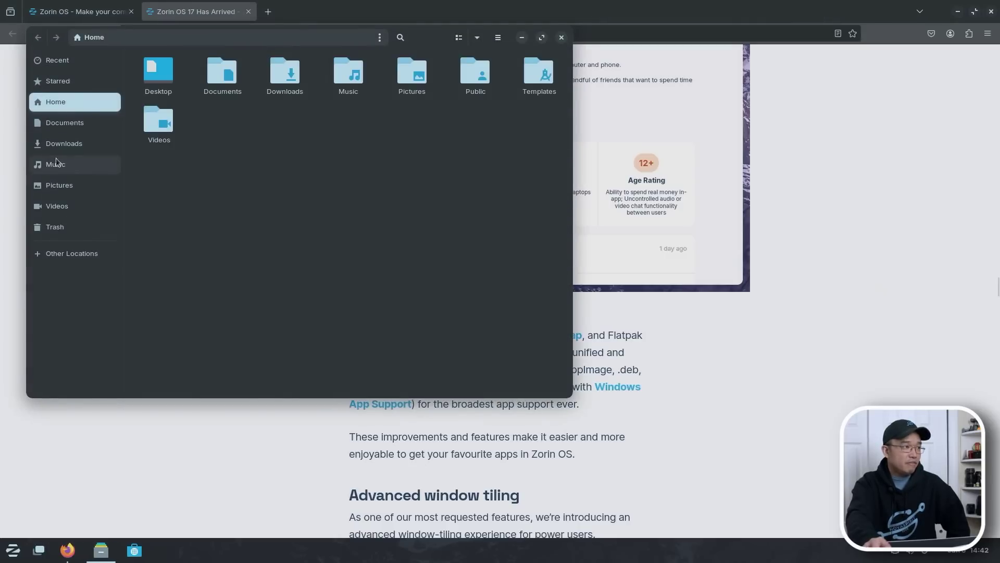
click(58, 146)
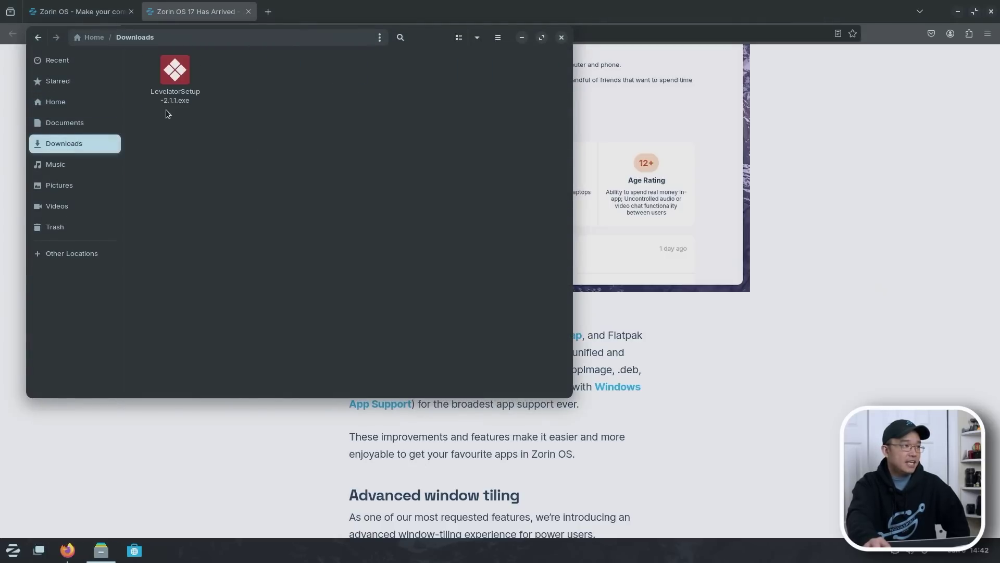
right_click(174, 78)
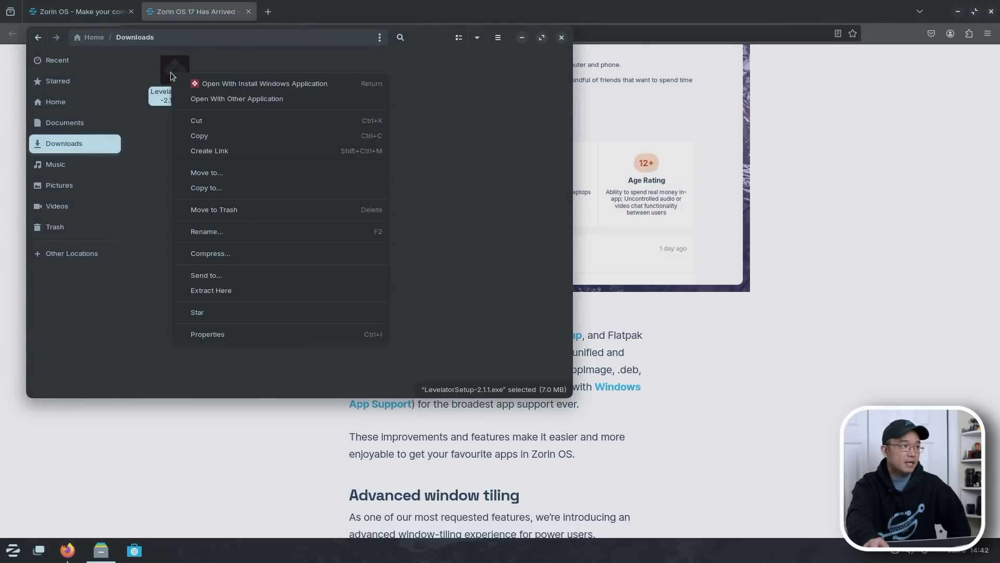
click(411, 126)
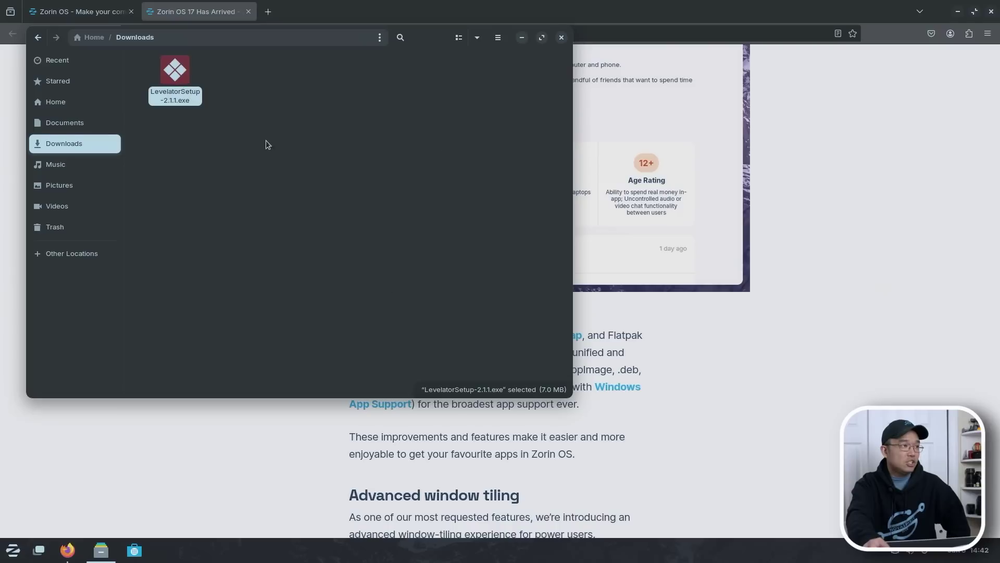
double_click(177, 83)
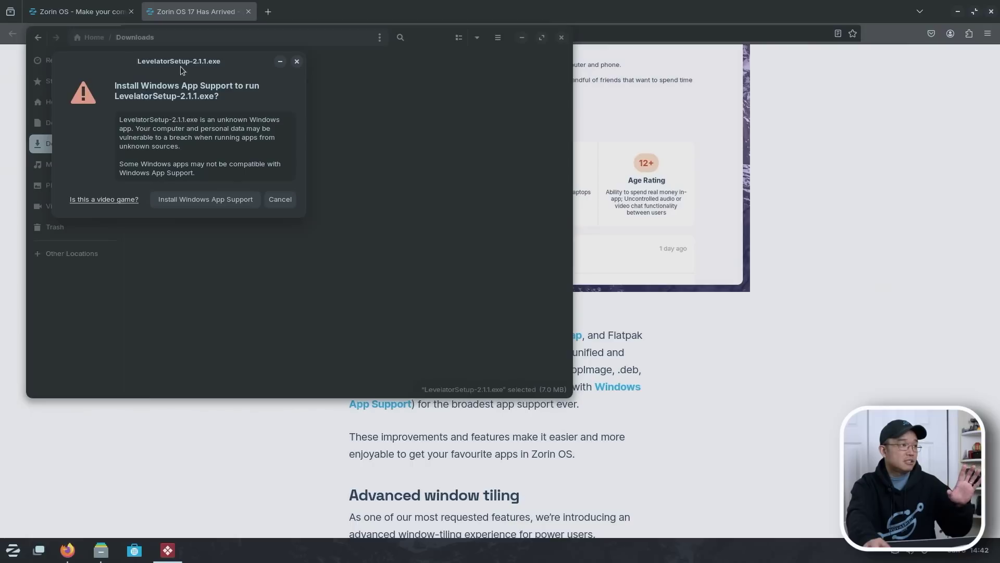
drag(180, 66, 340, 113)
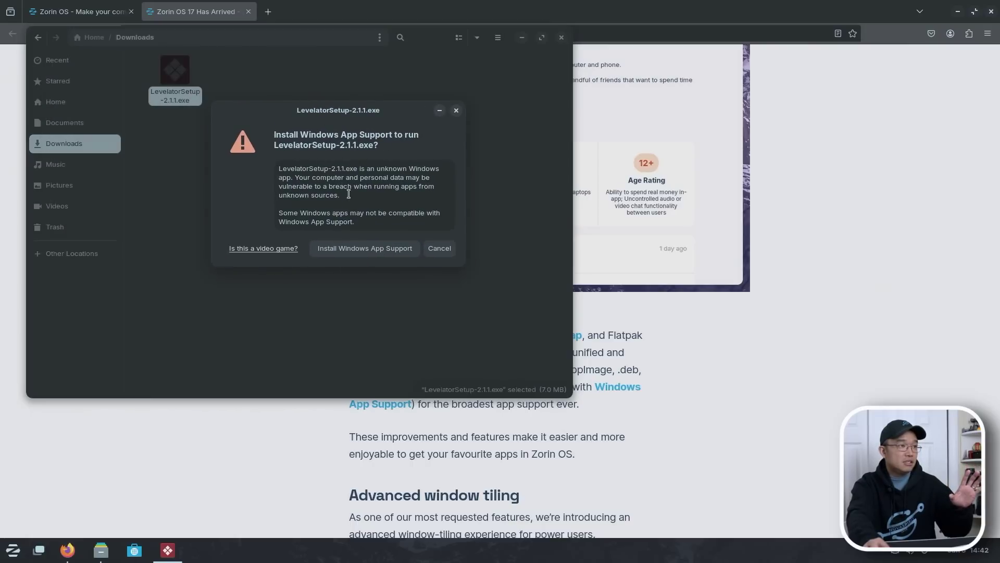
drag(312, 175, 380, 176)
click(365, 187)
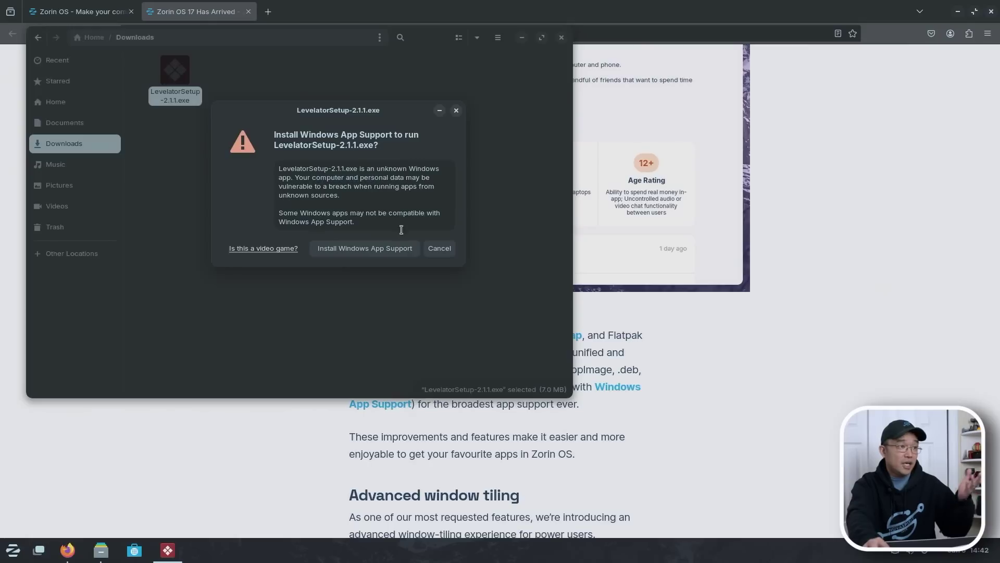
- Agree to install Windows App Support from the prompt
click(377, 254)
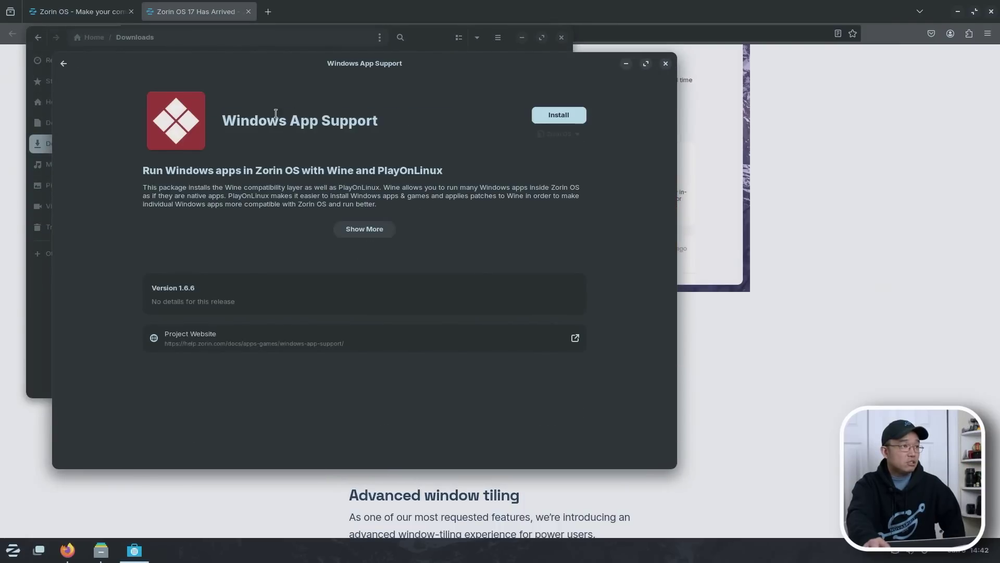
drag(255, 172, 339, 172)
click(339, 171)
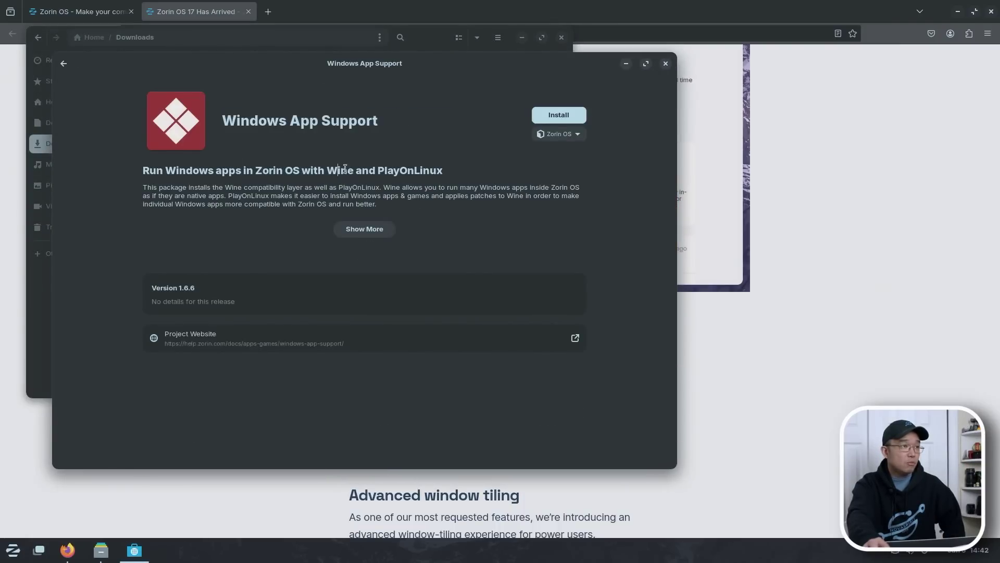
click(376, 170)
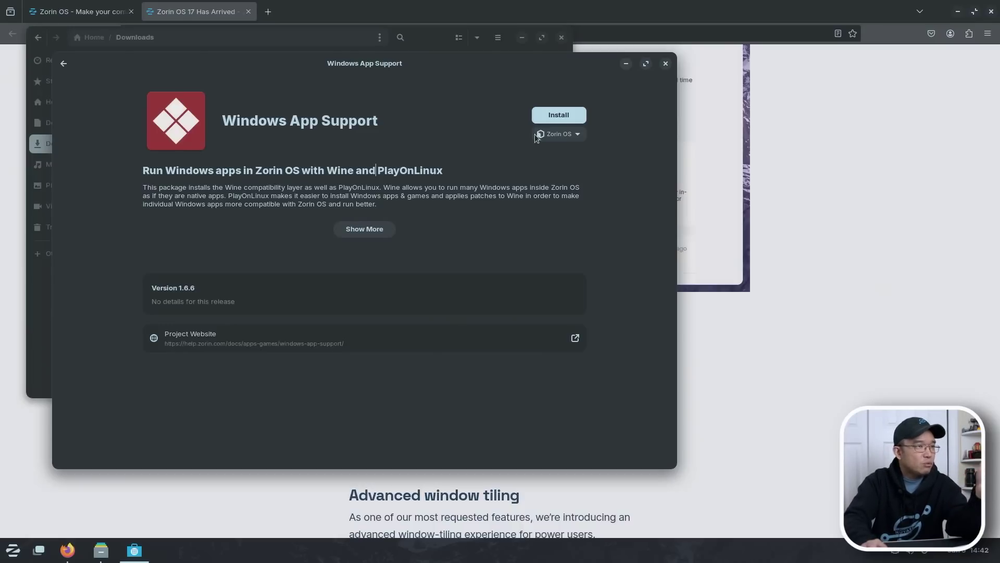
- Install Windows App Support in Software, authorising with the account password
click(562, 115)
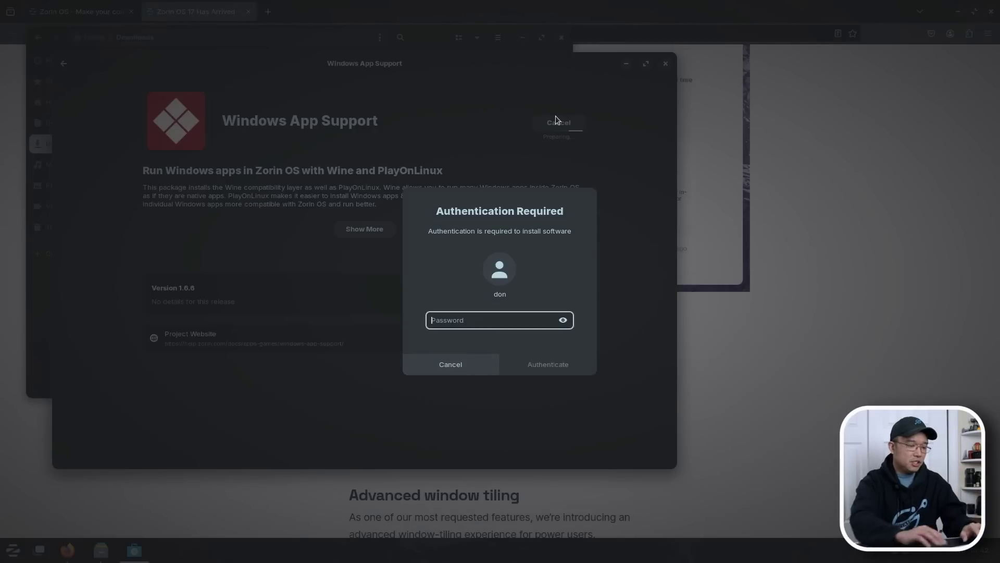
text(********)
key(Return)
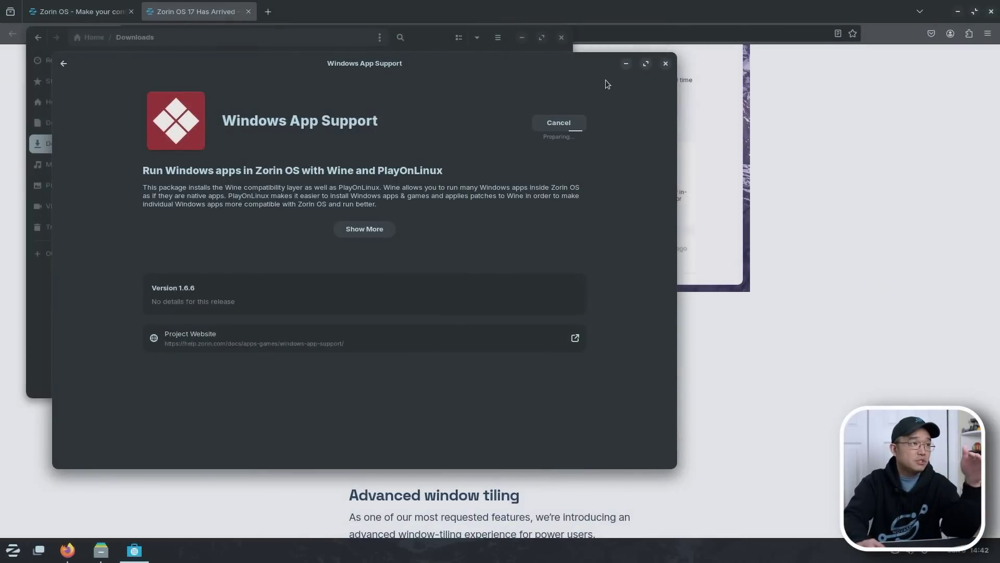
click(427, 36)
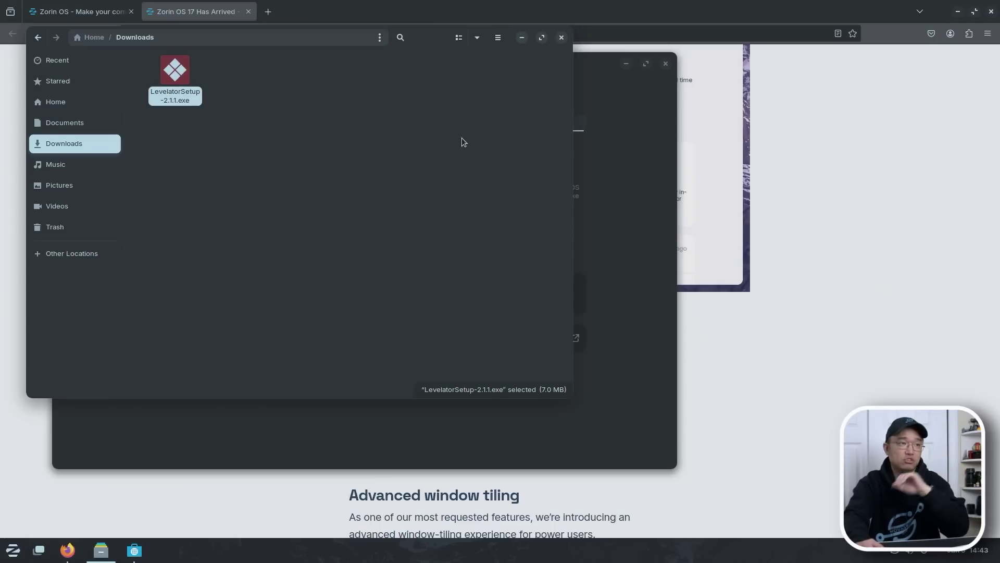
click(620, 167)
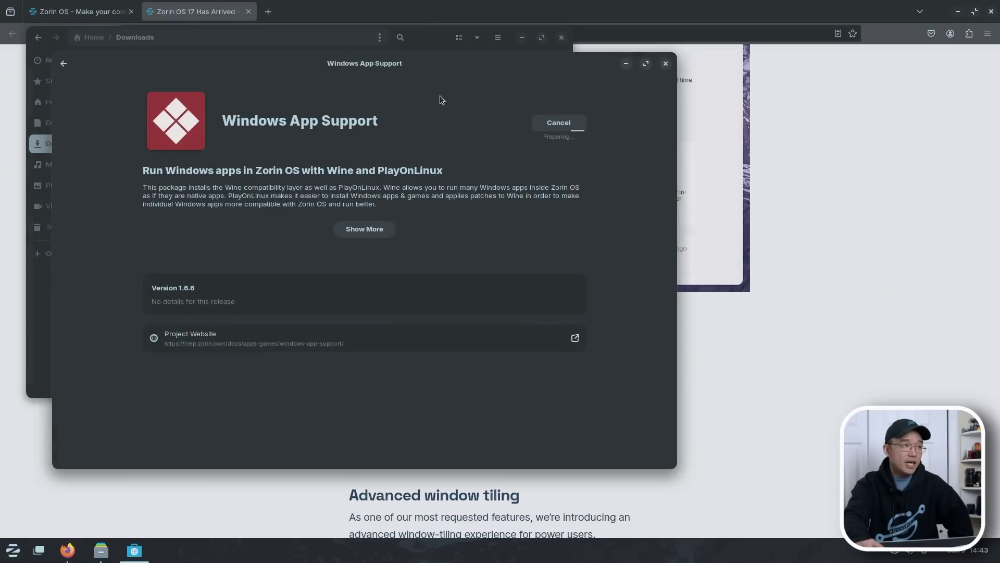
drag(479, 65, 715, 99)
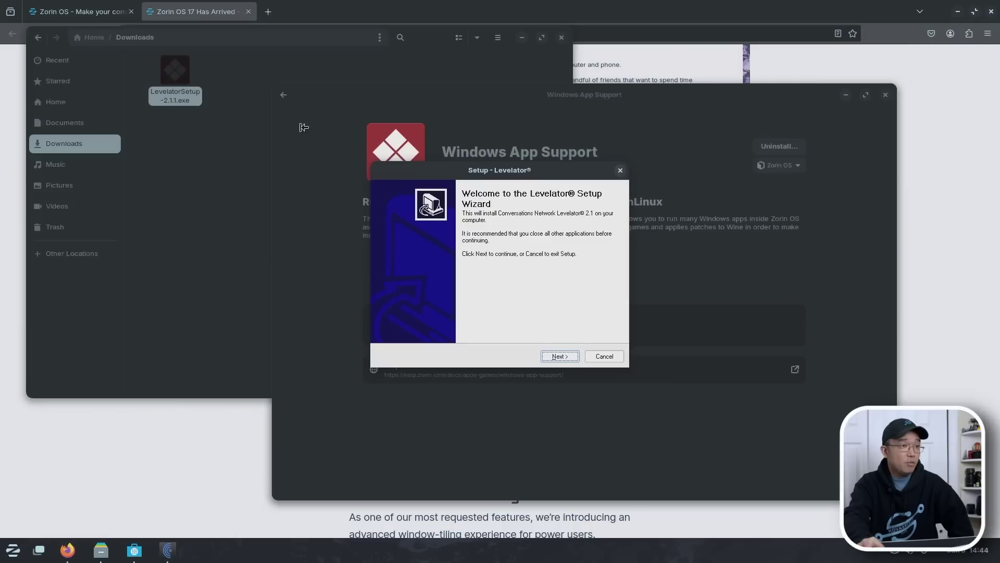
- Move the Levelator setup wizard aside and accept the license agreement
drag(466, 172, 296, 176)
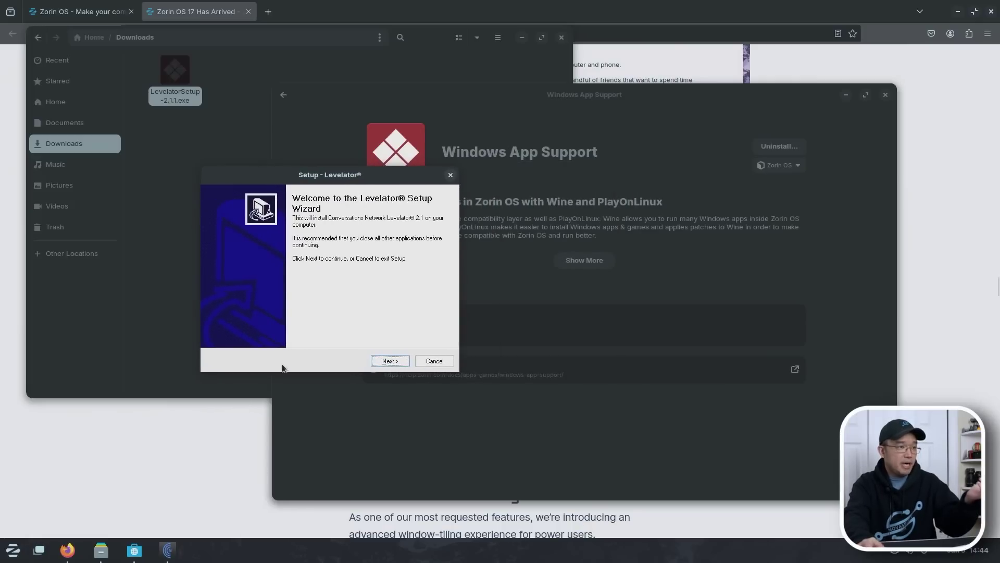
mouse_move(364, 184)
mouse_down()
mouse_move(416, 184)
mouse_move(372, 195)
mouse_up()
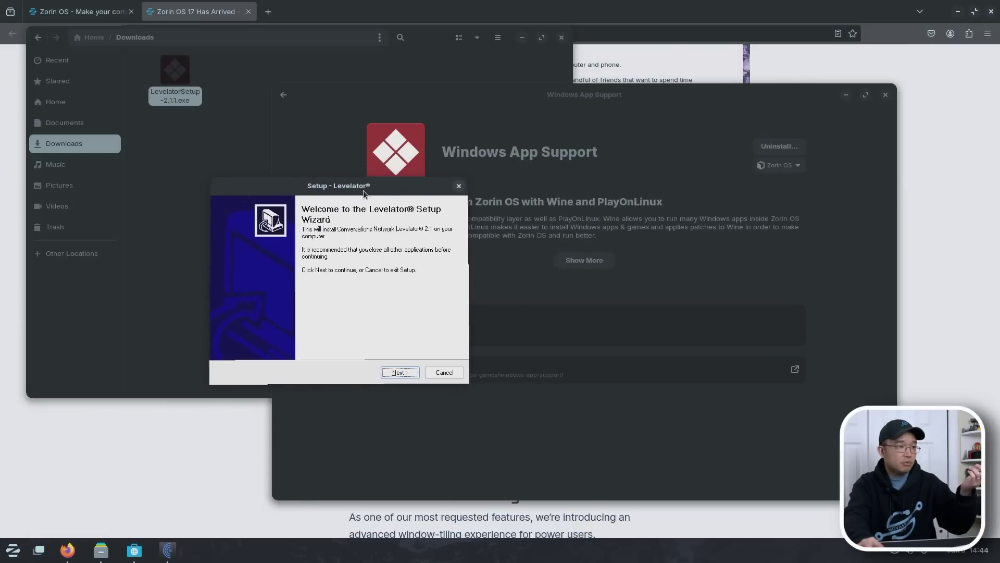
click(409, 373)
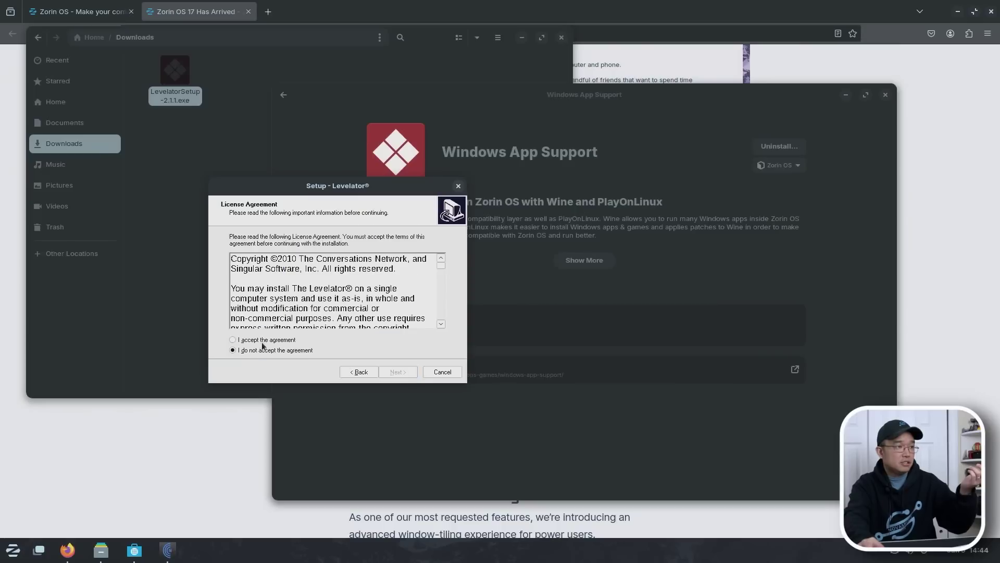
click(264, 340)
click(390, 373)
- Install Levelator with default folders and desktop icon, then finish and launch it
click(398, 373)
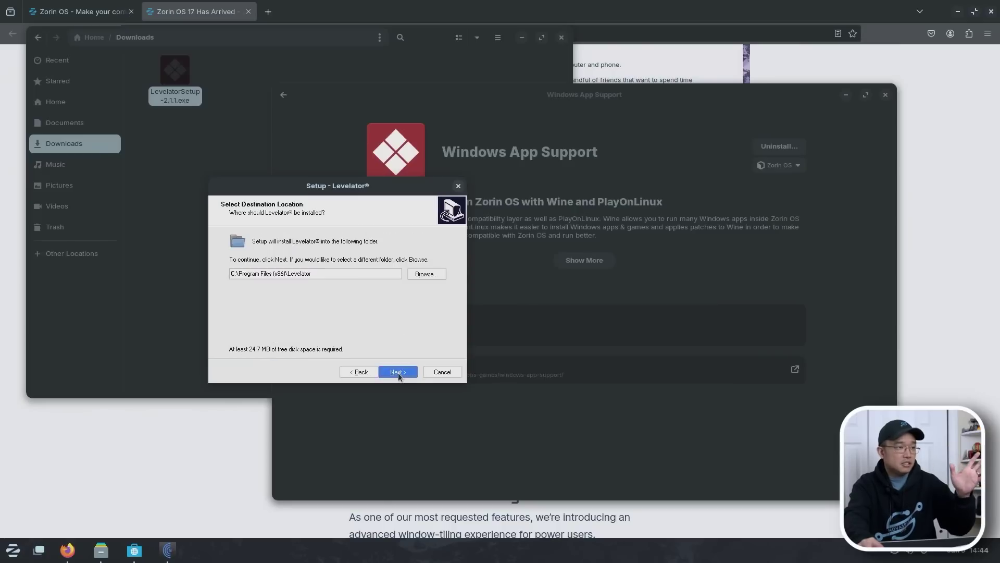
click(398, 373)
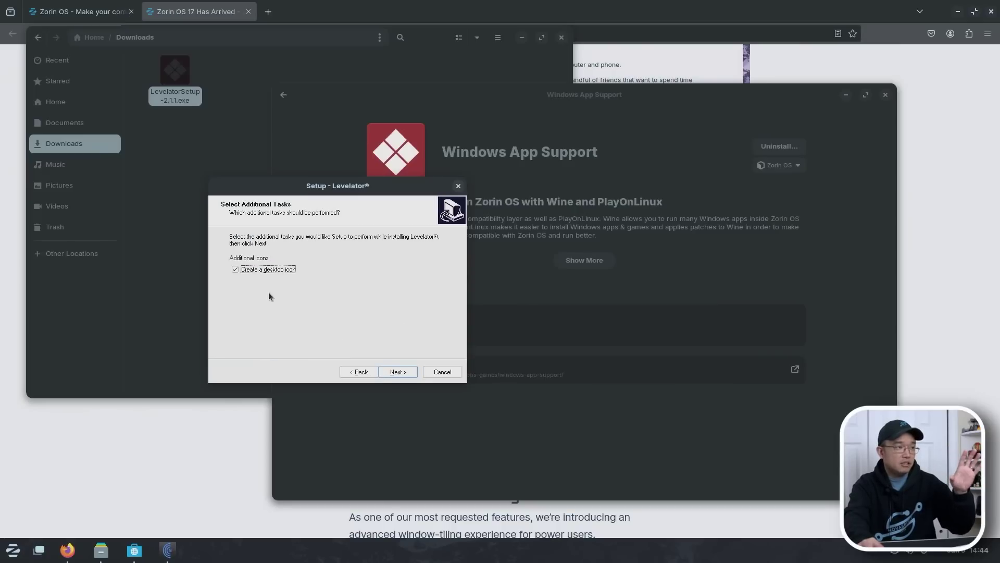
click(390, 372)
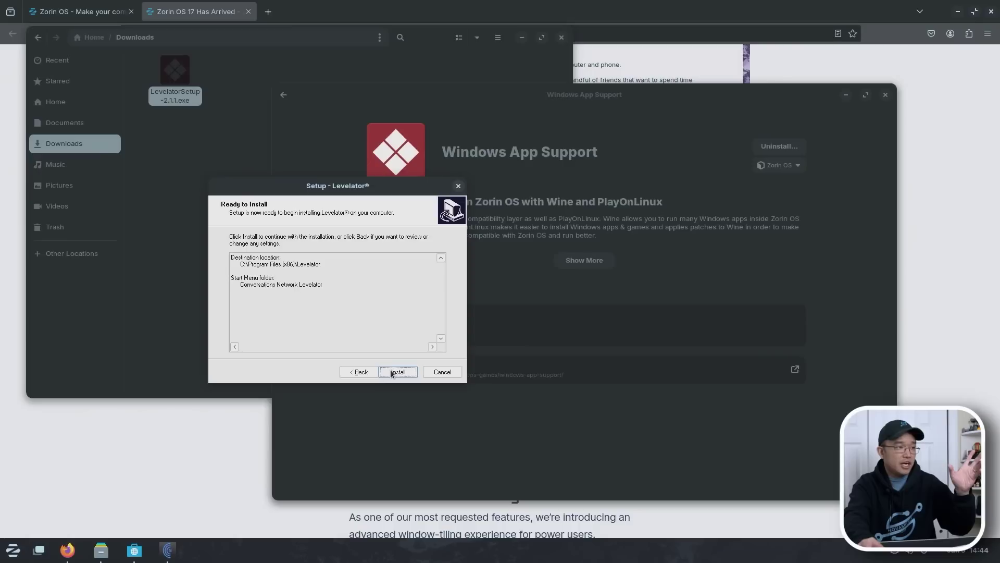
click(392, 370)
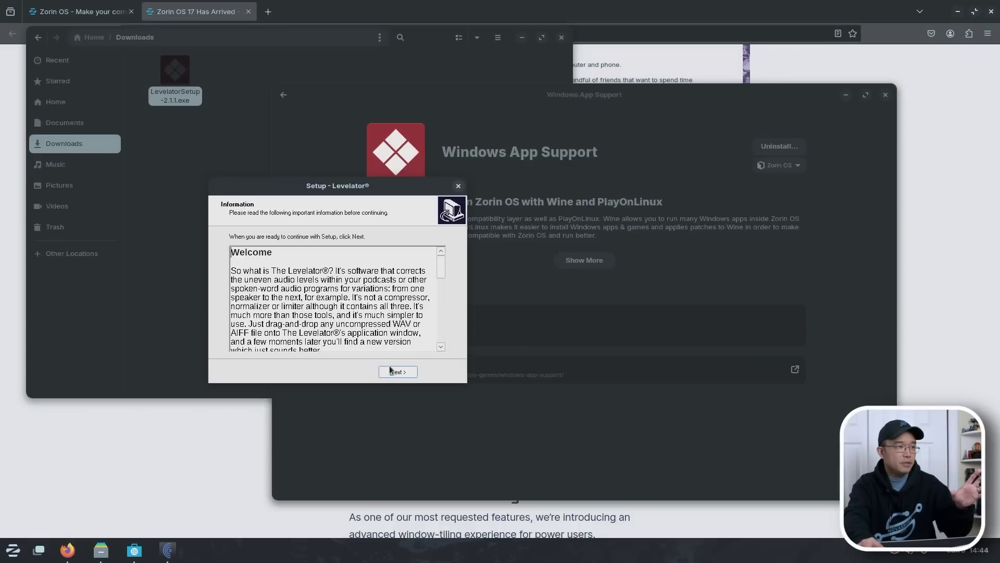
click(398, 371)
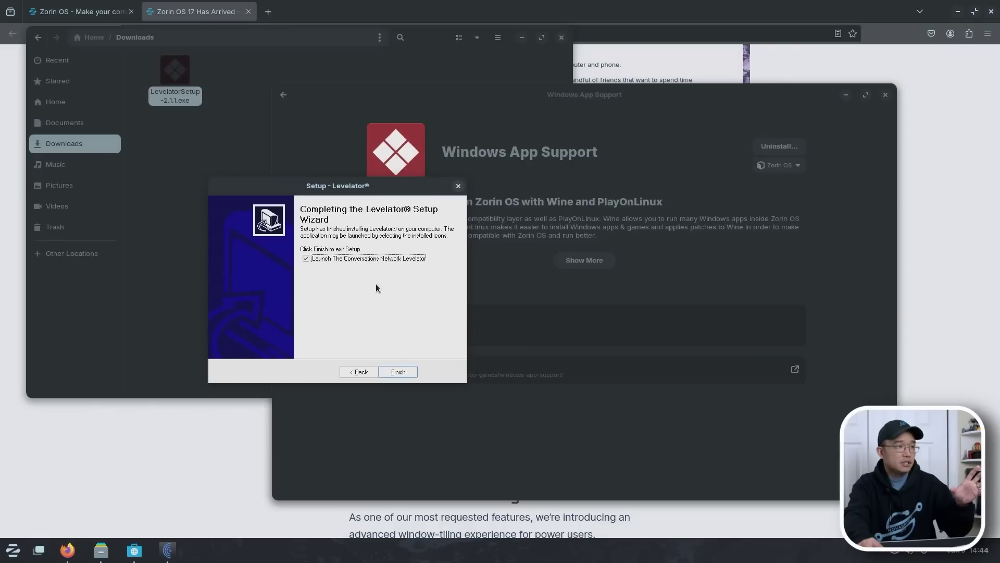
click(399, 371)
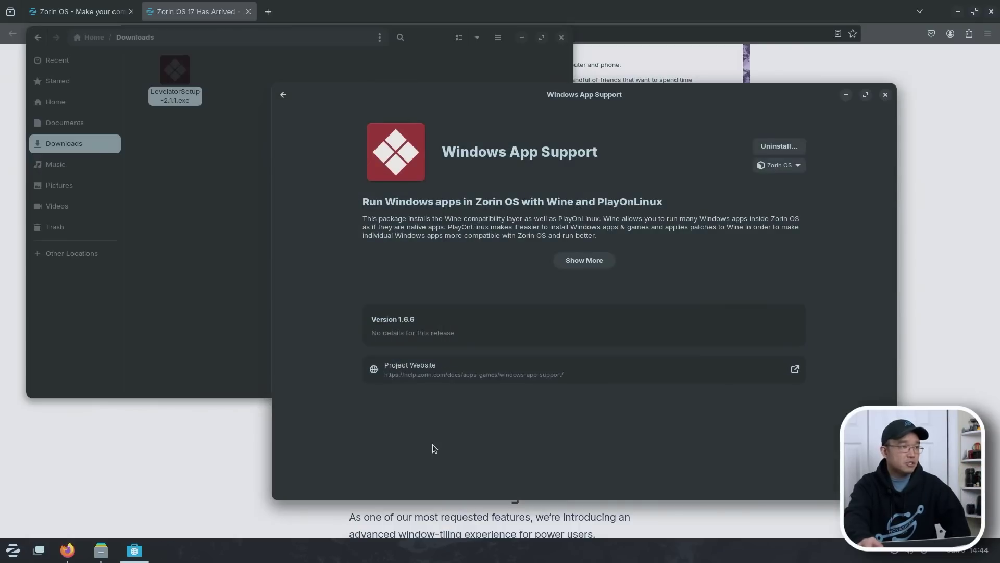
- Move the Levelator window around and close it
drag(546, 227, 381, 228)
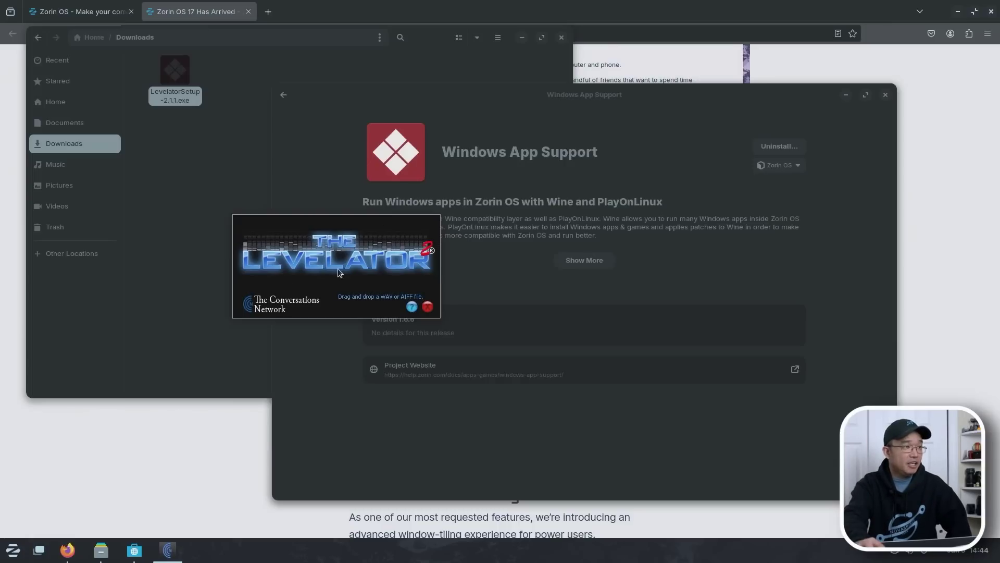
drag(380, 240, 506, 156)
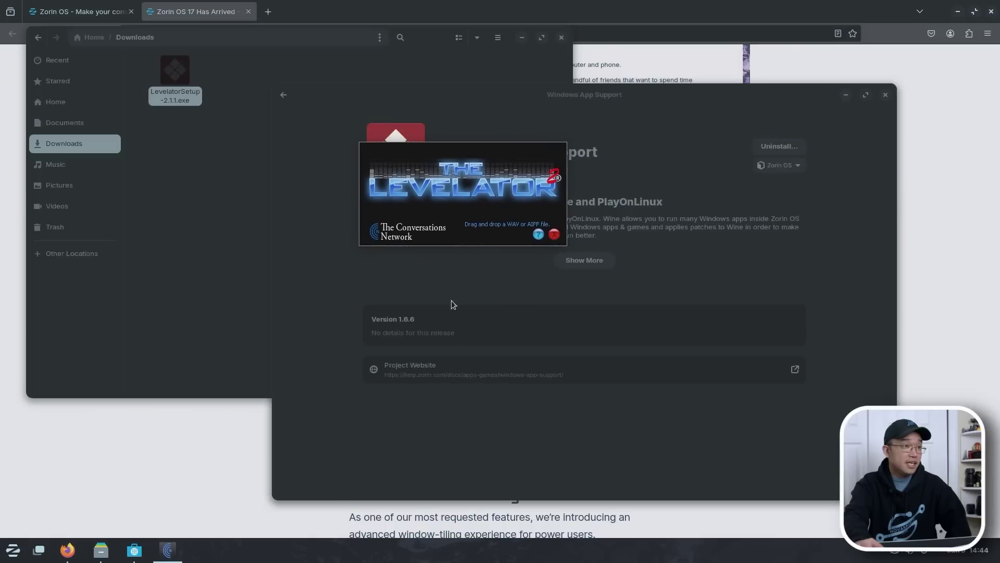
click(554, 234)
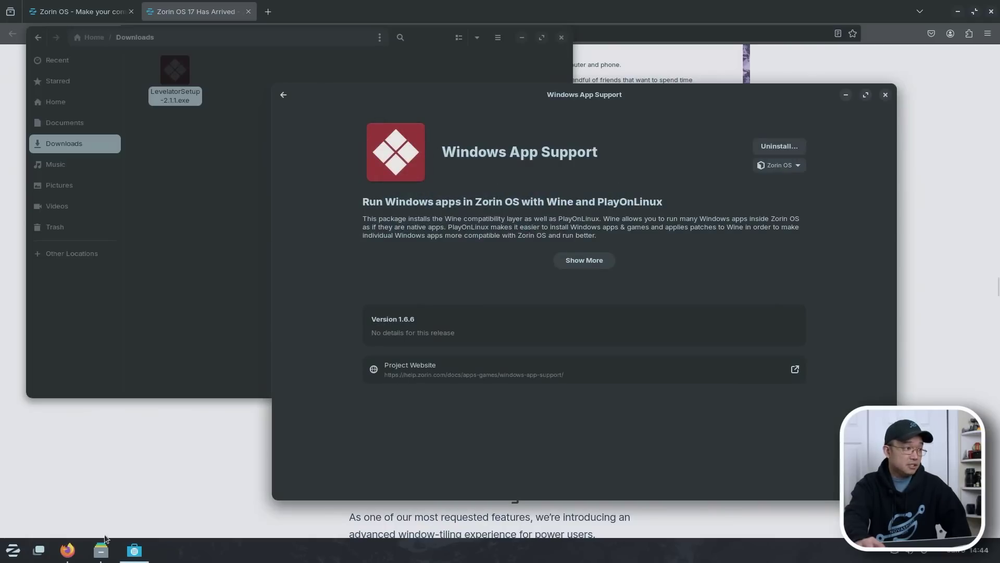
- Launch CN Levelator from the Wine apps menu, then run LevelatorSetup-2.1.1.exe again
click(15, 551)
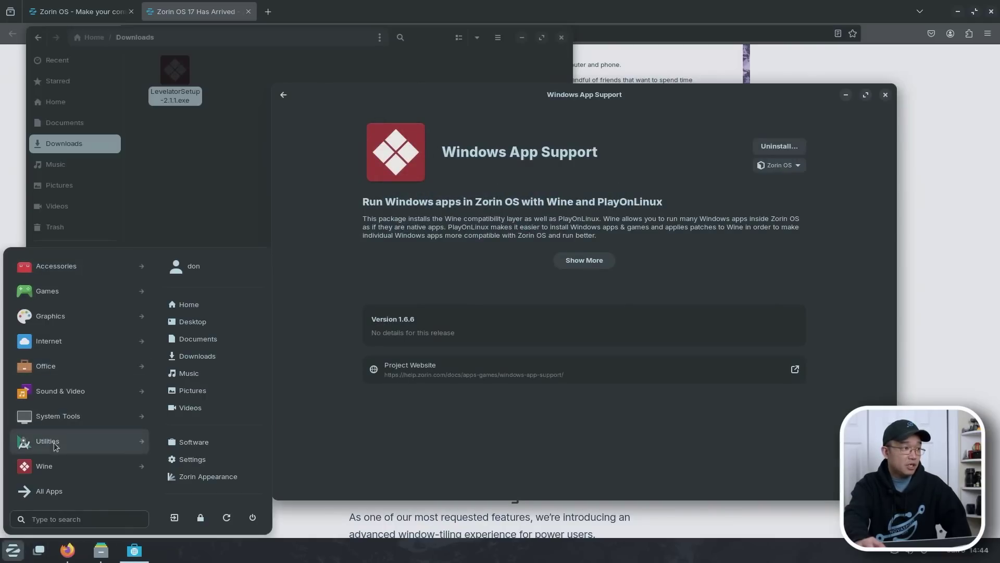
click(61, 461)
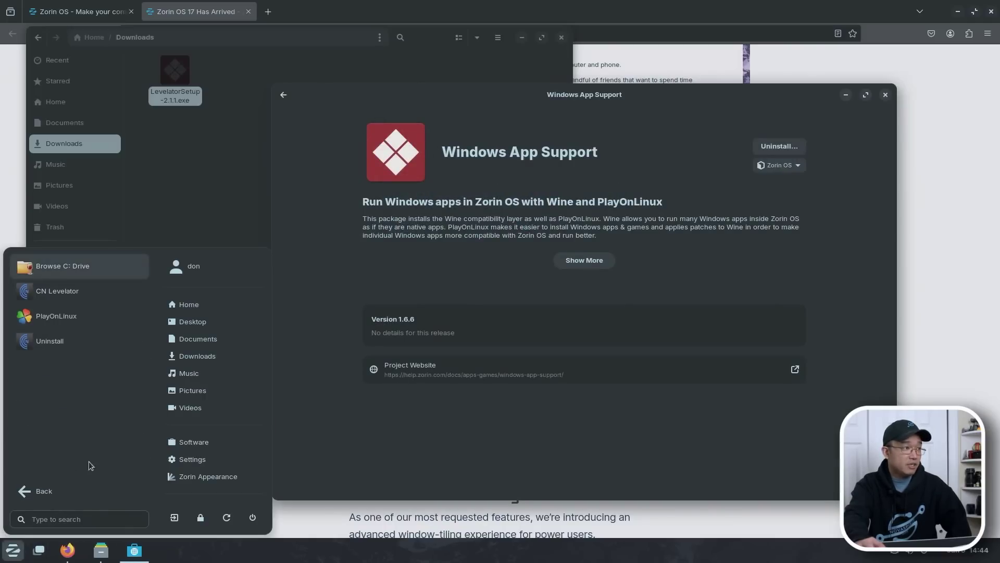
click(83, 297)
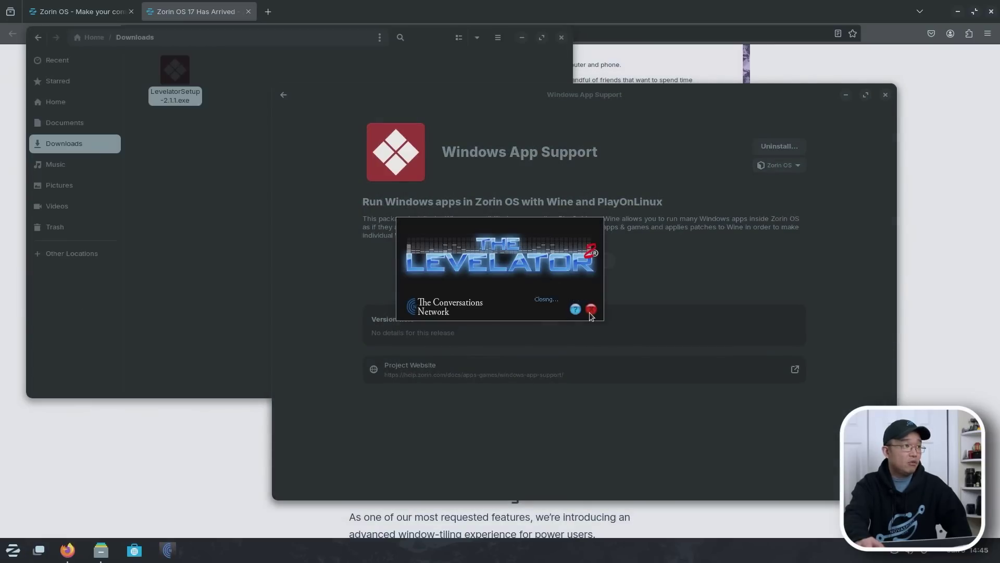
click(181, 82)
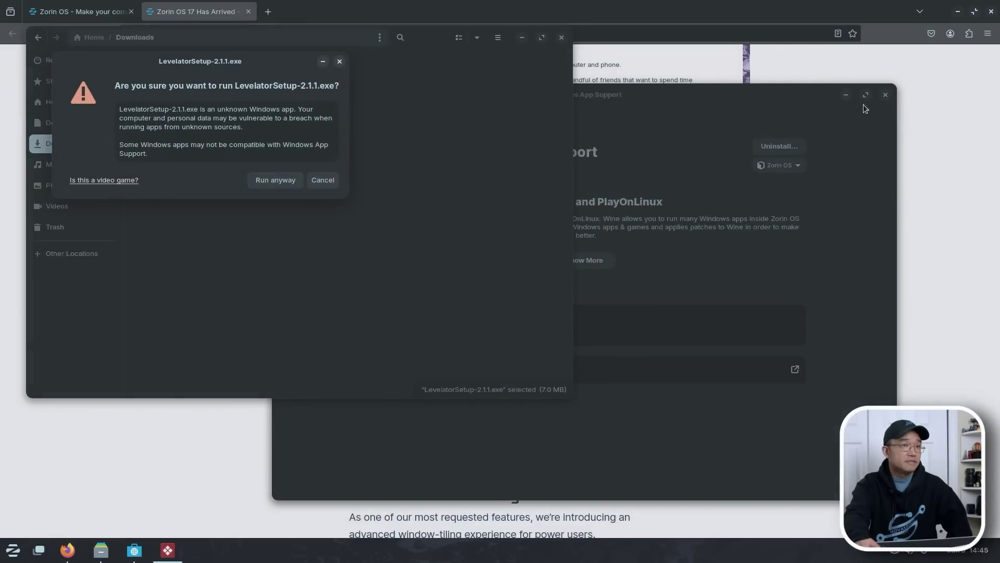
- Close Windows App Support, run the installer anyway, then cancel and exit the Levelator setup
click(886, 96)
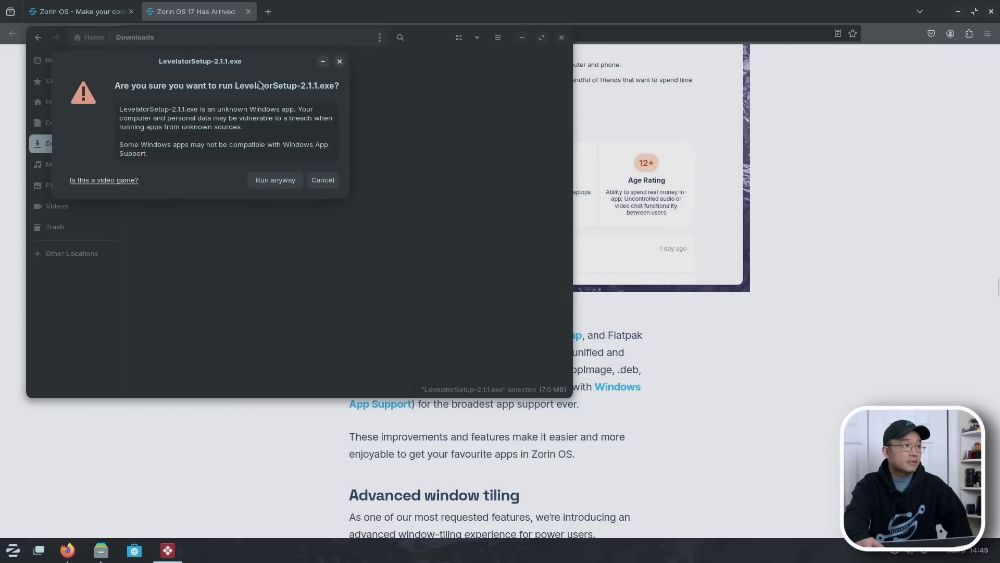
click(274, 179)
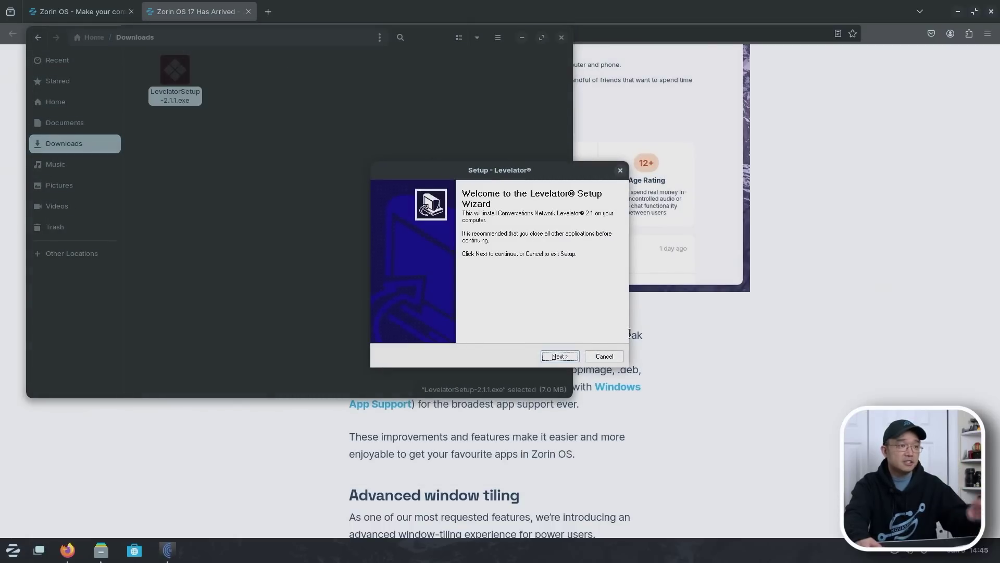
click(604, 355)
click(474, 302)
click(414, 221)
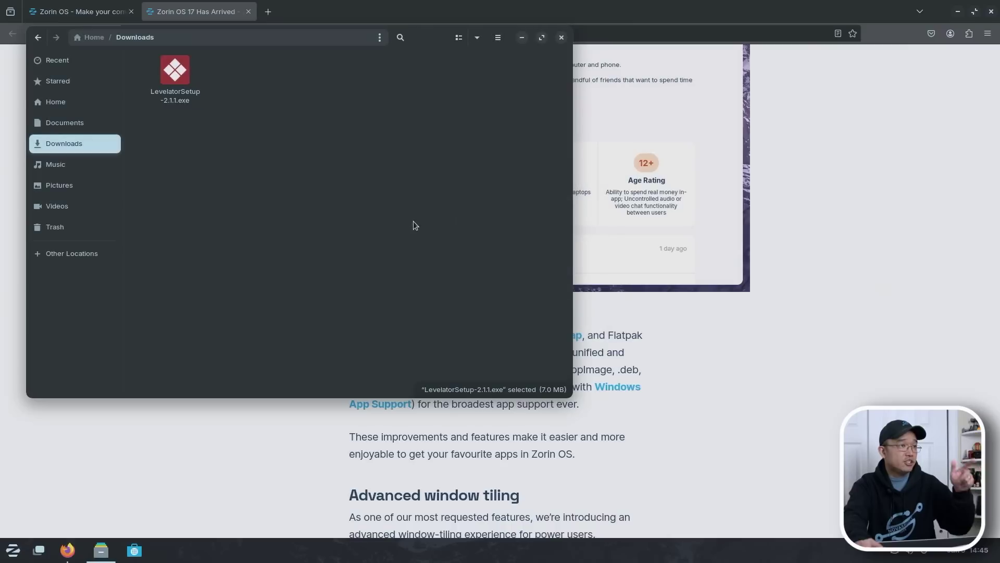
drag(418, 39, 464, 116)
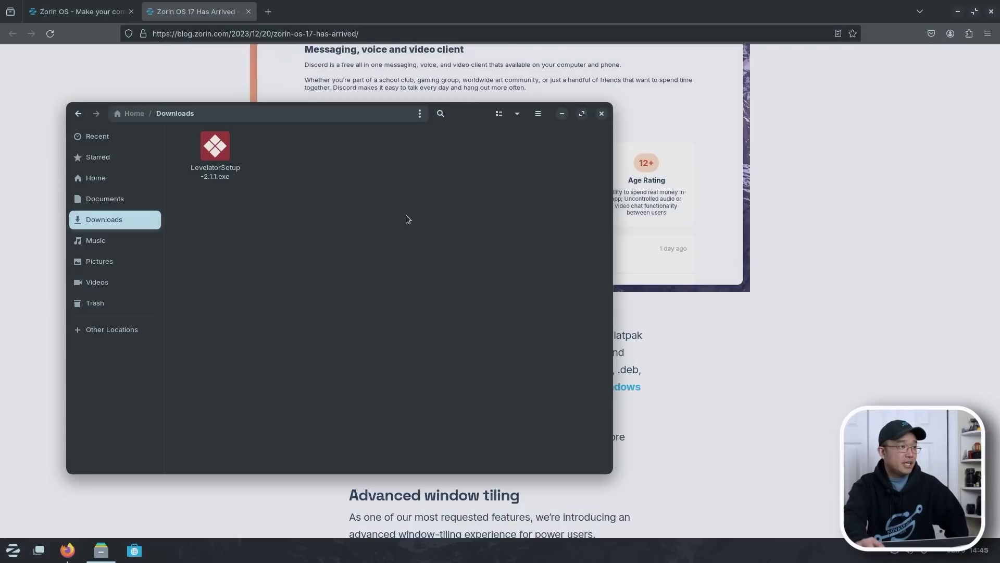
- Minimize Firefox and close the Downloads folder window
click(602, 113)
right_click(820, 295)
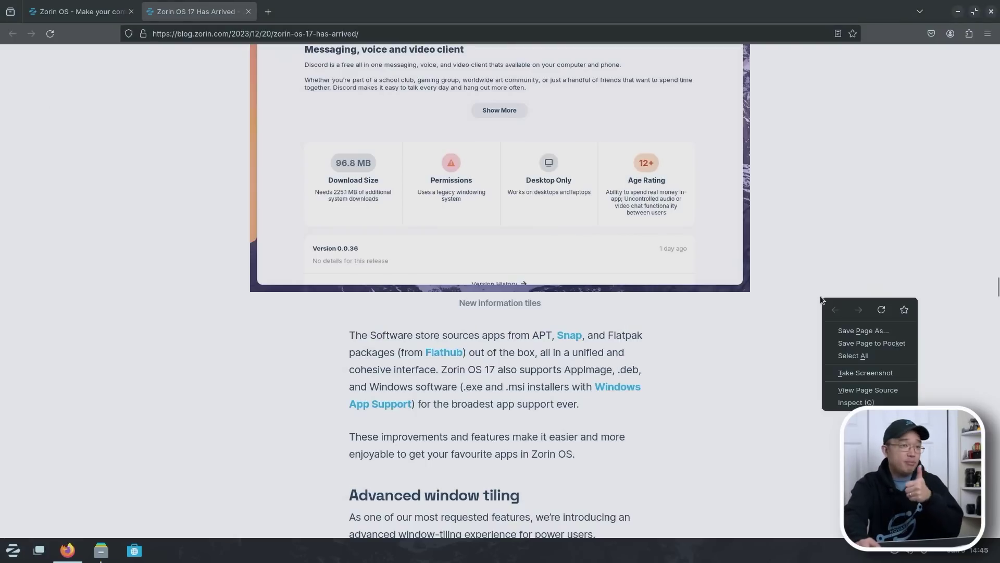
click(859, 166)
click(958, 12)
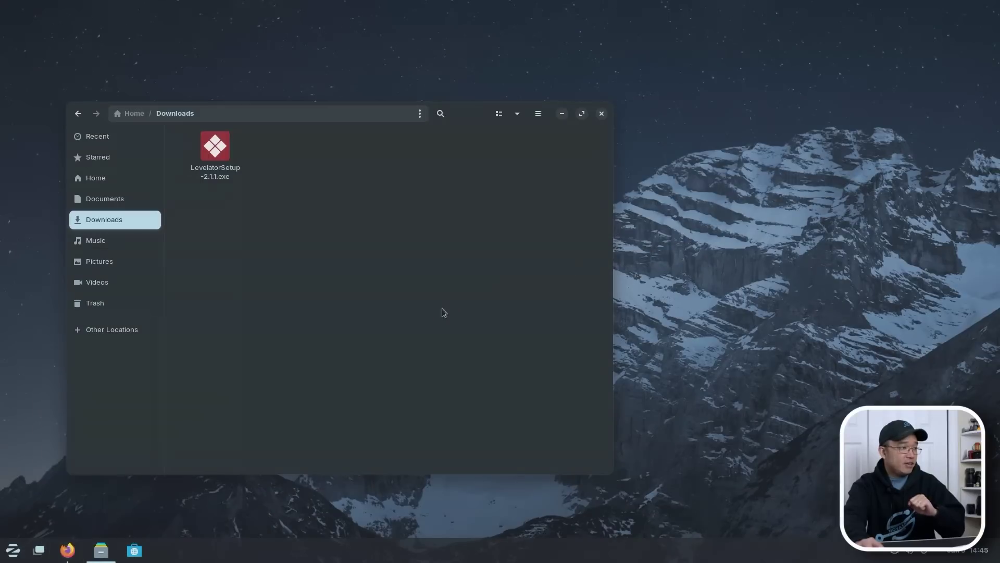
click(601, 114)
- Launch 'terminal' from the menu search, open System Monitor from the taskbar, and close Firefox
click(11, 551)
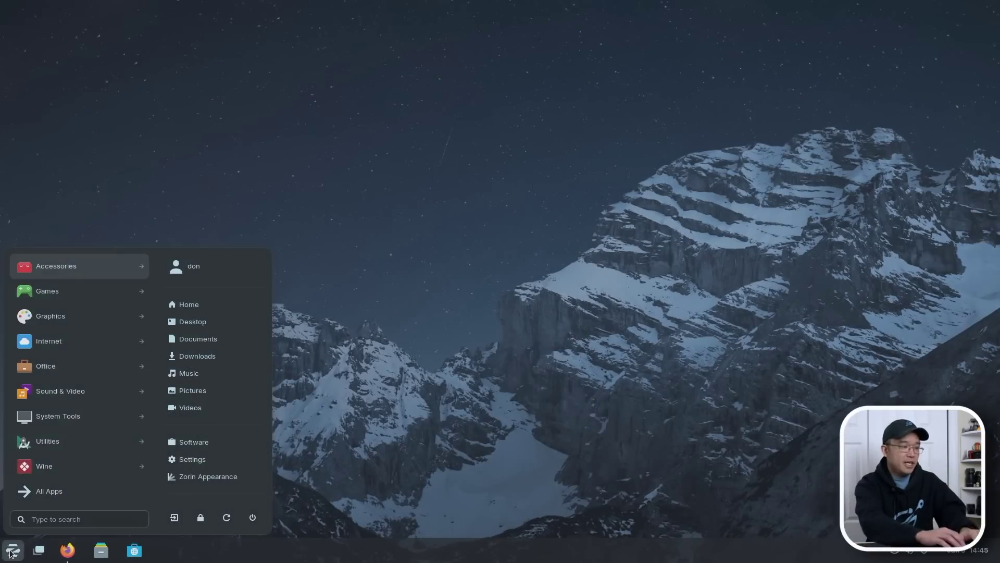
text(terminal)
key(Return)
right_click(342, 560)
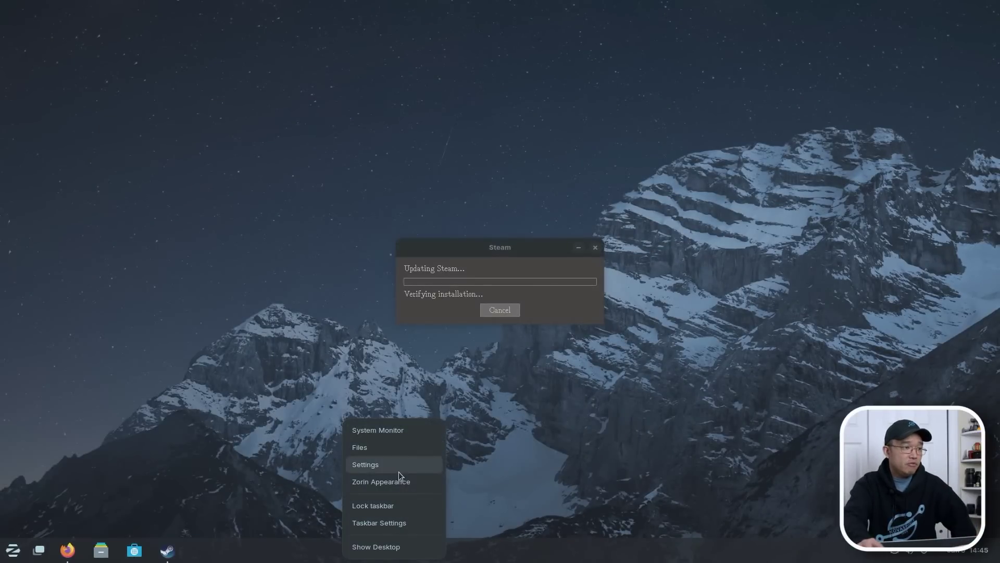
click(398, 430)
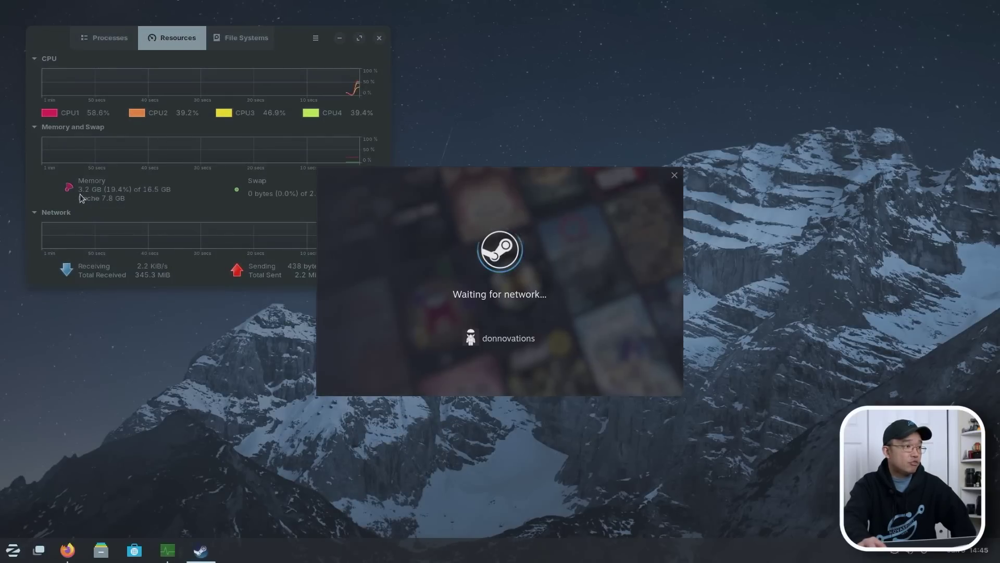
click(67, 550)
click(991, 12)
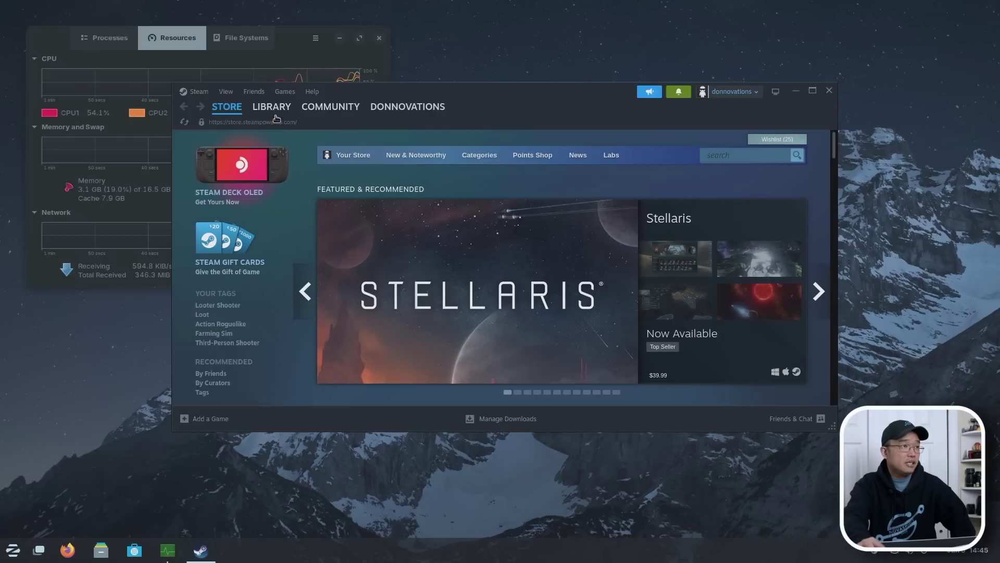
- Launch Risk of Rain 2 from the Steam library and start a singleplayer run
click(268, 110)
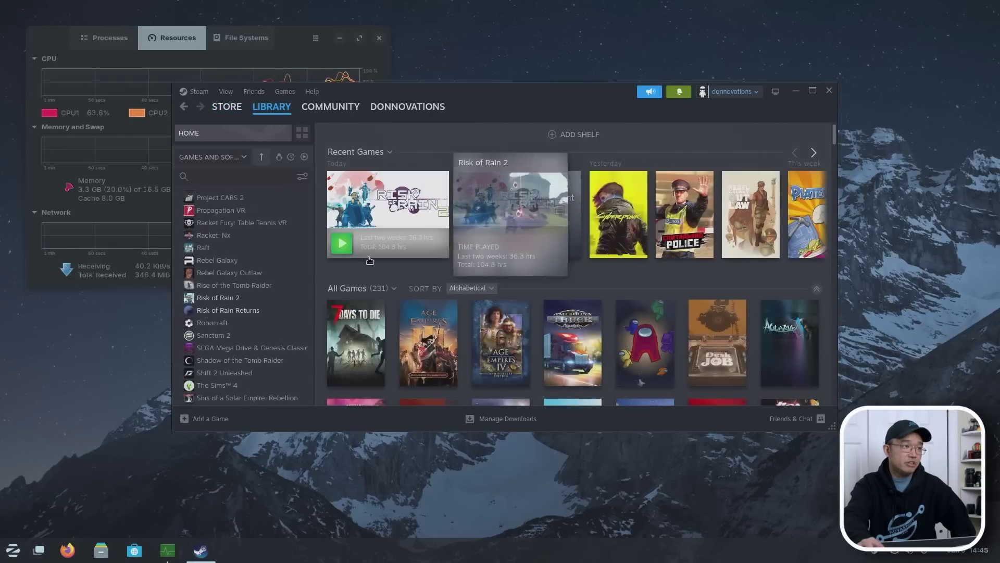
click(344, 249)
click(390, 308)
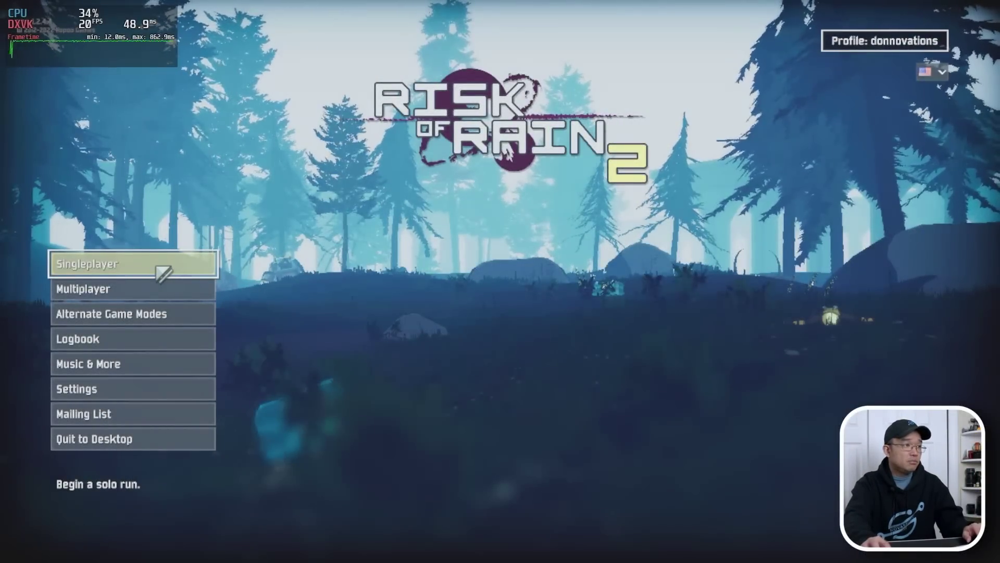
click(157, 268)
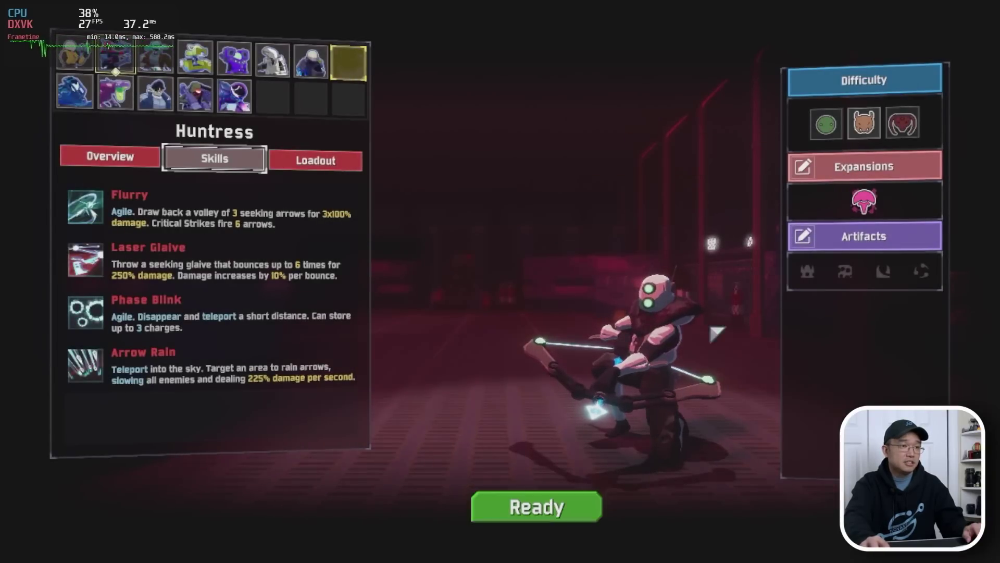
- Confirm the Huntress and start the Easy singleplayer run on Distant Roost
click(541, 500)
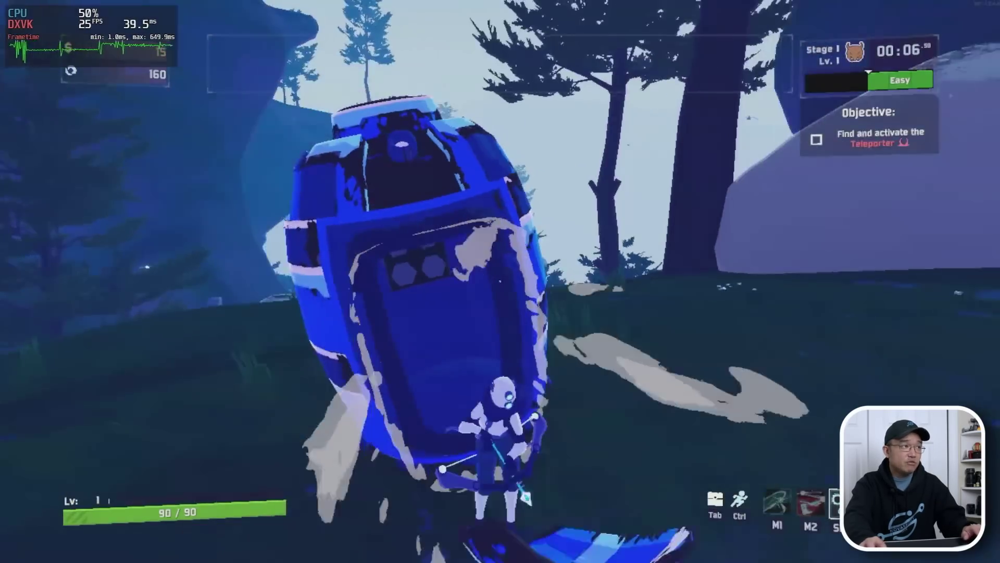
- Leave the drop pod, shoot arrows at the first nearby enemy, and blink toward the rocks
key(w)
key(space)
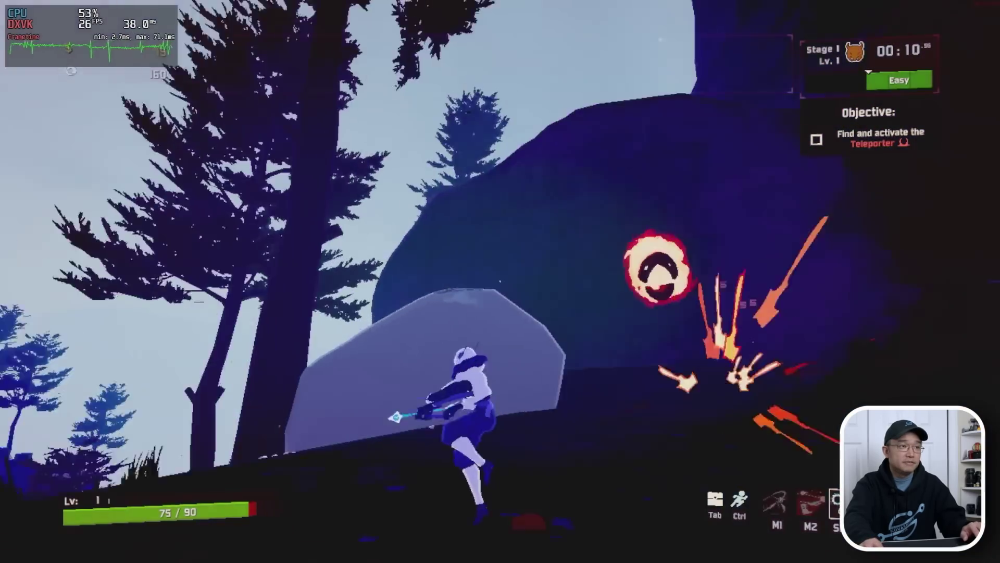
click(500, 281)
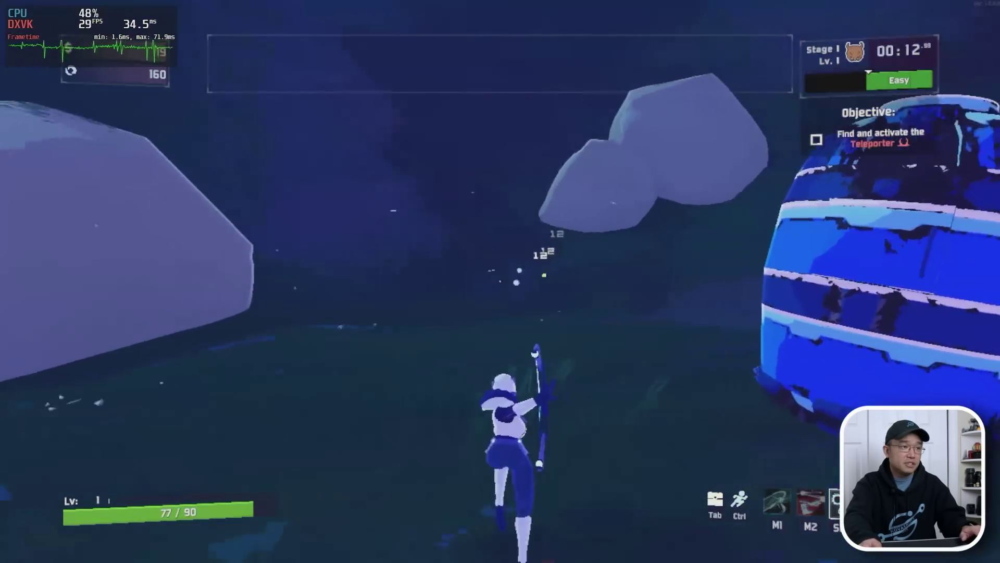
key(shift)
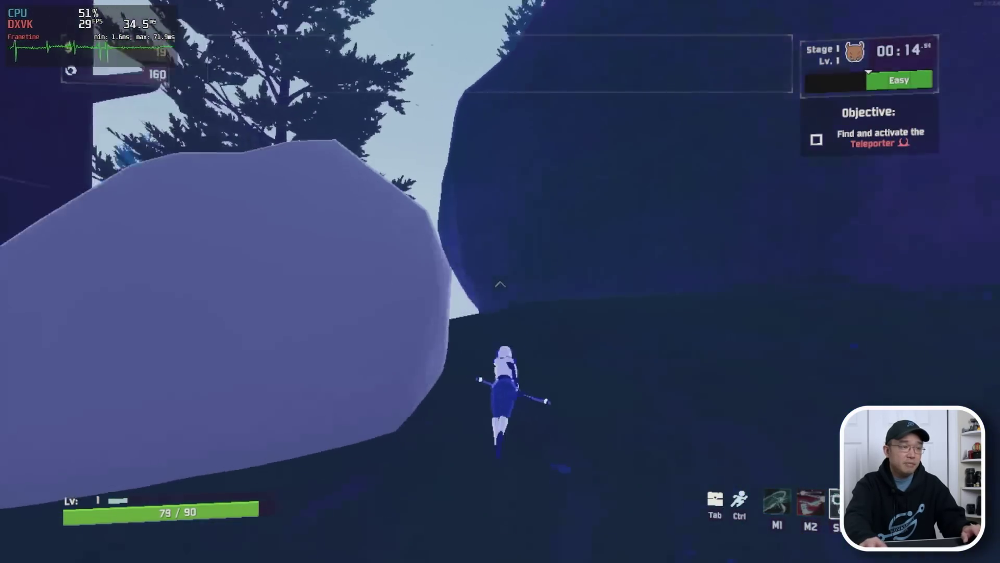
- Run along the ledge, over the ridge and up the rock slope into the dark meadow past the shrine
key(w)
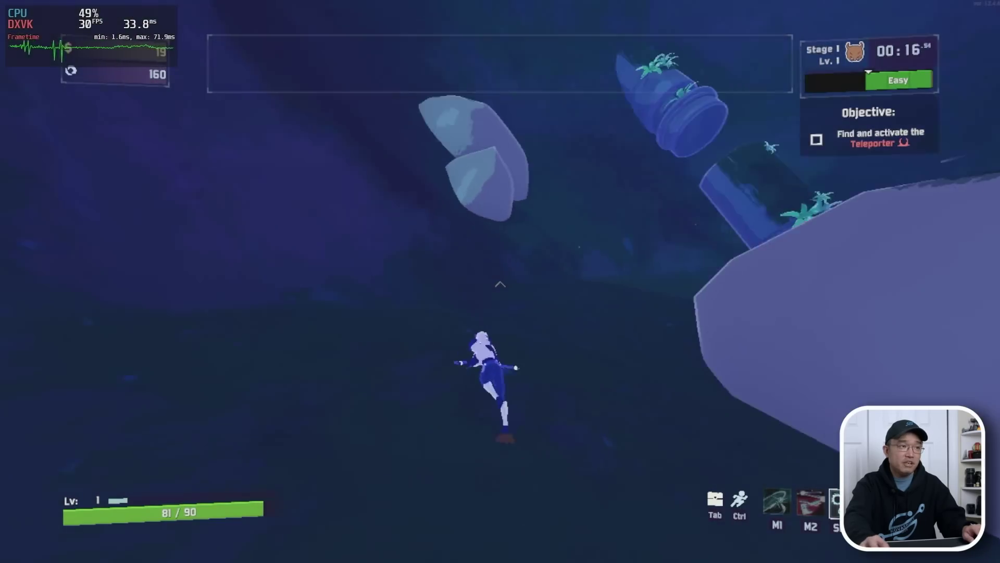
key(w)
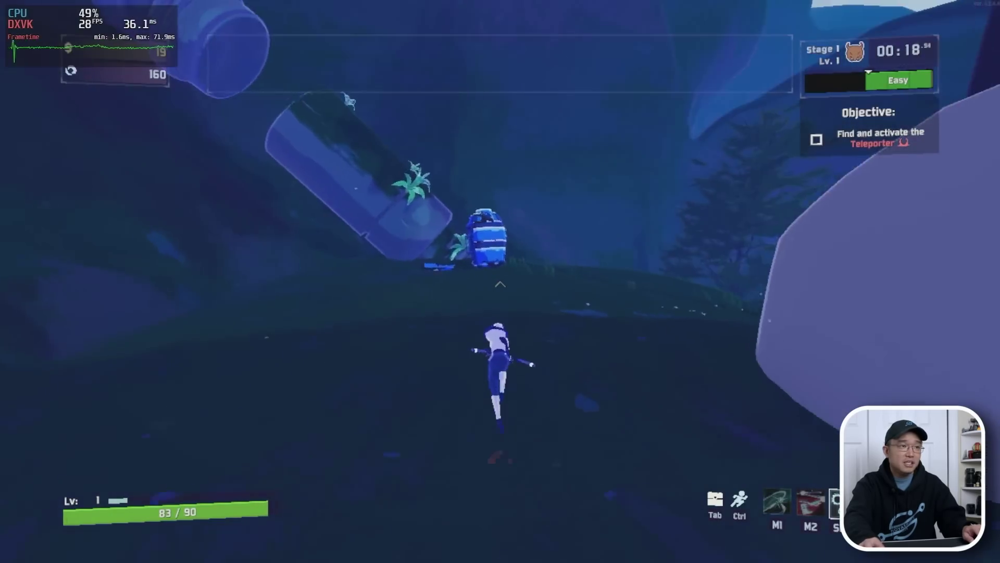
key(w)
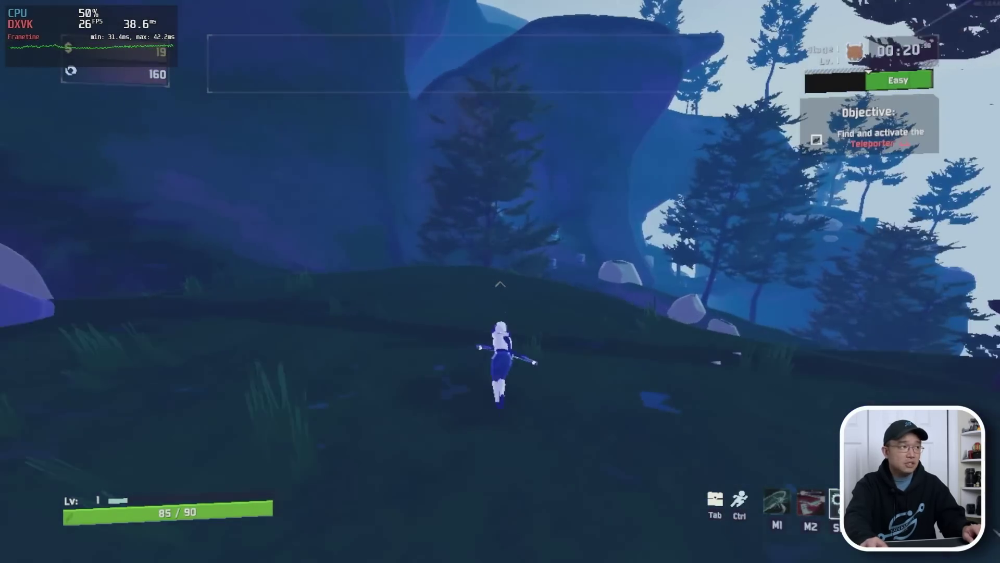
key(w)
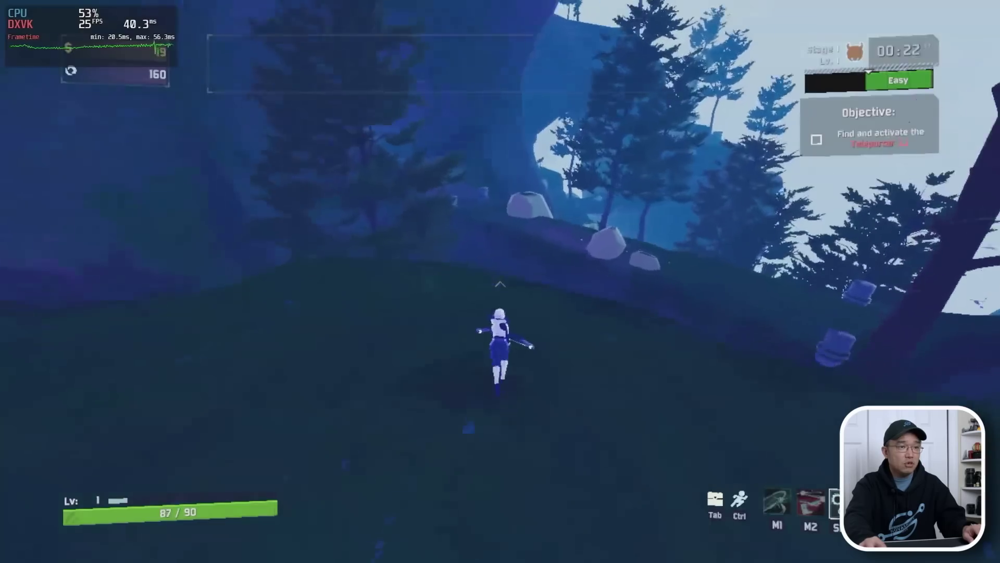
key(w)
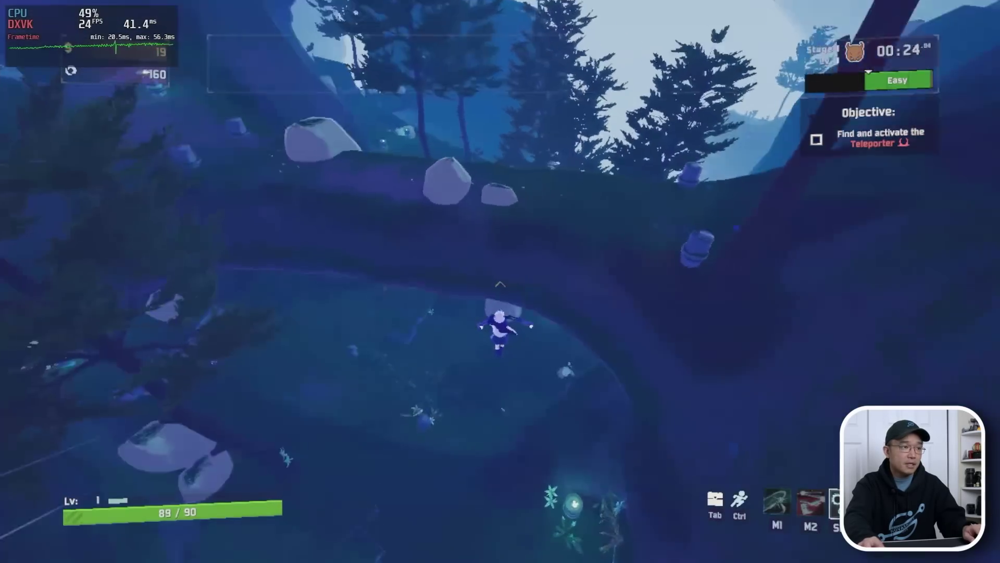
key(w)
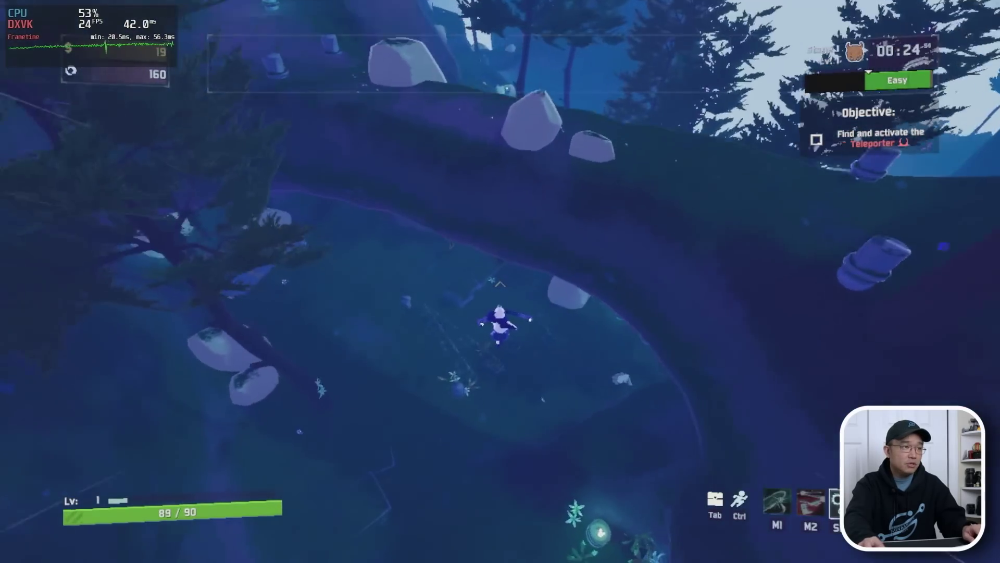
key(w)
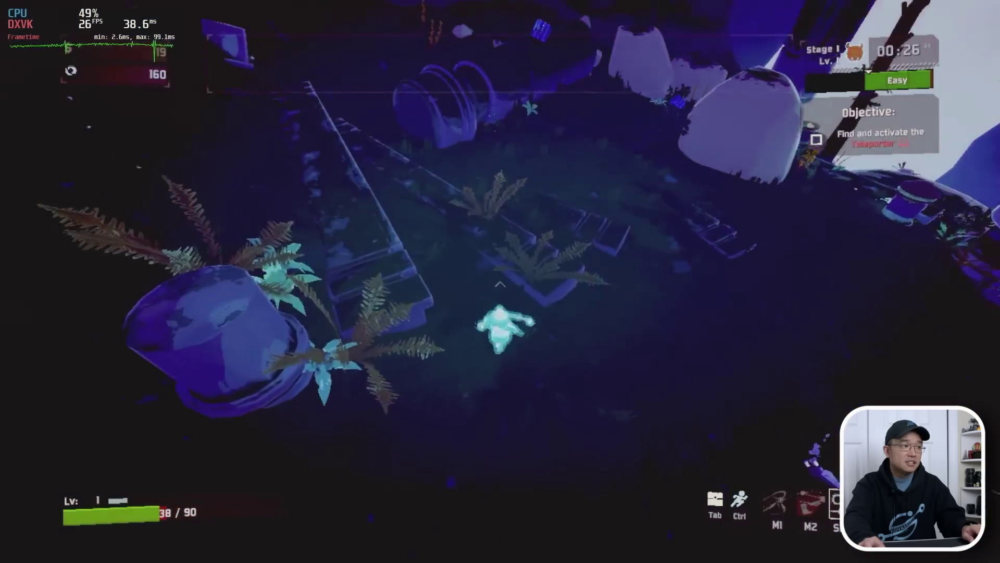
key(w)
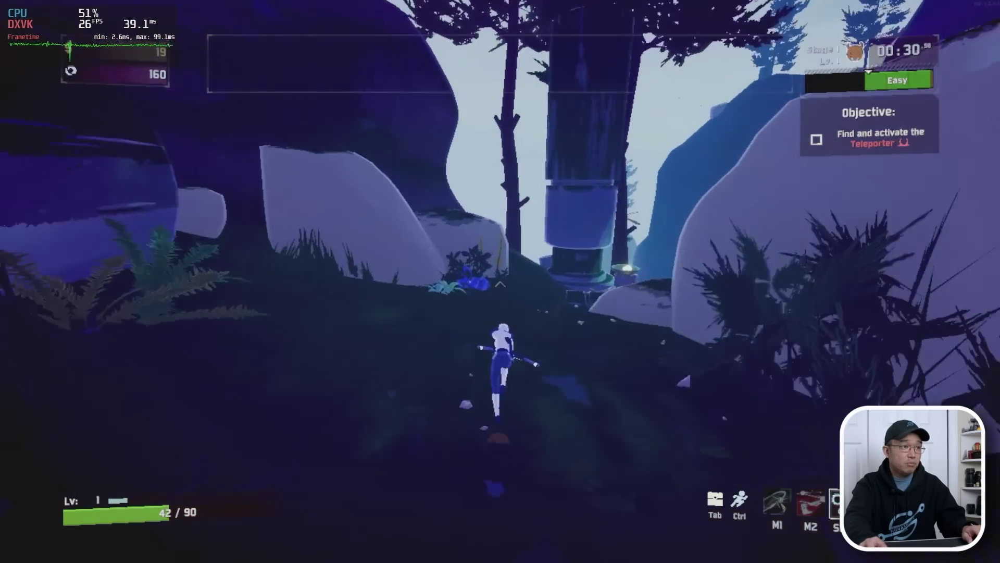
key(w)
key(w)
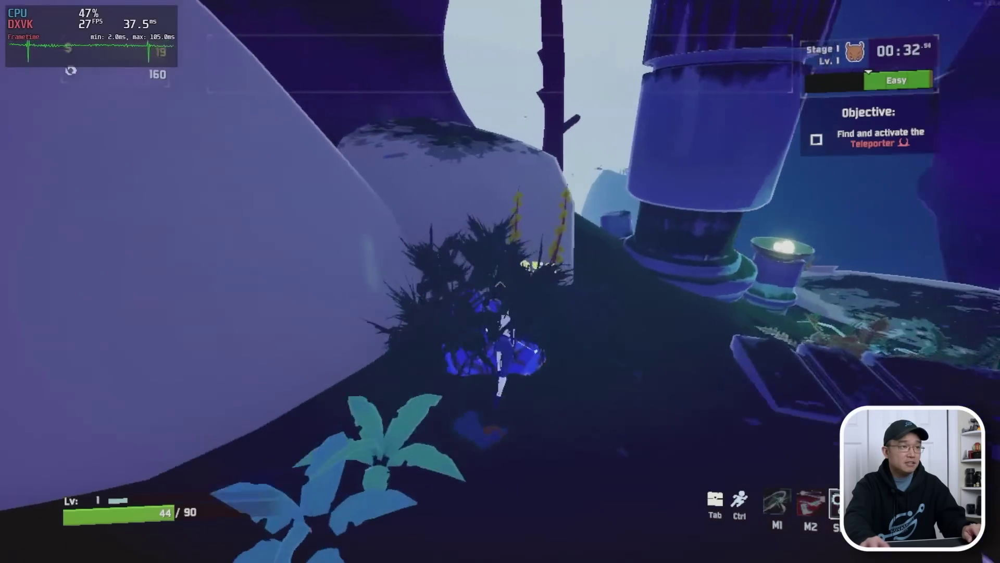
key(w)
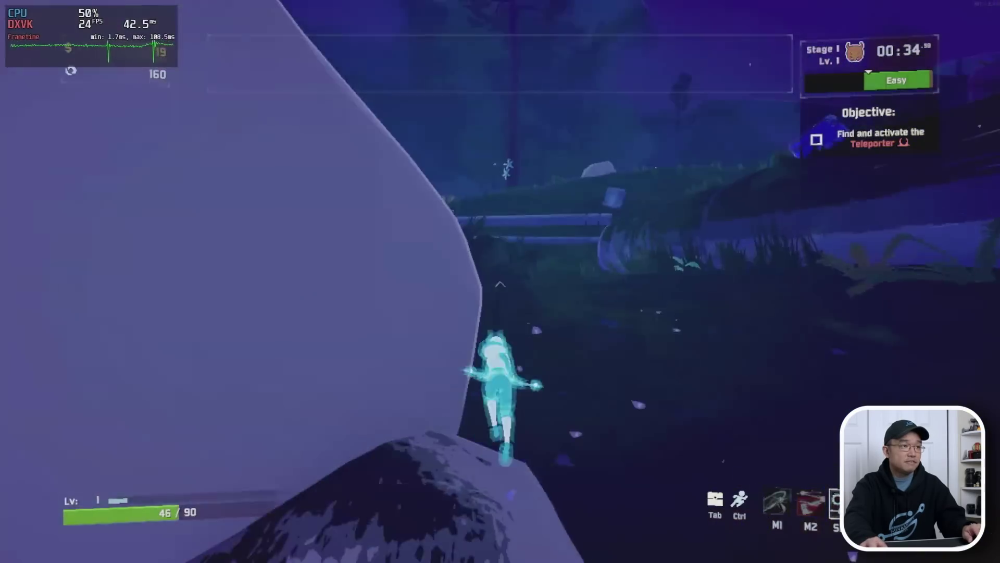
key(w)
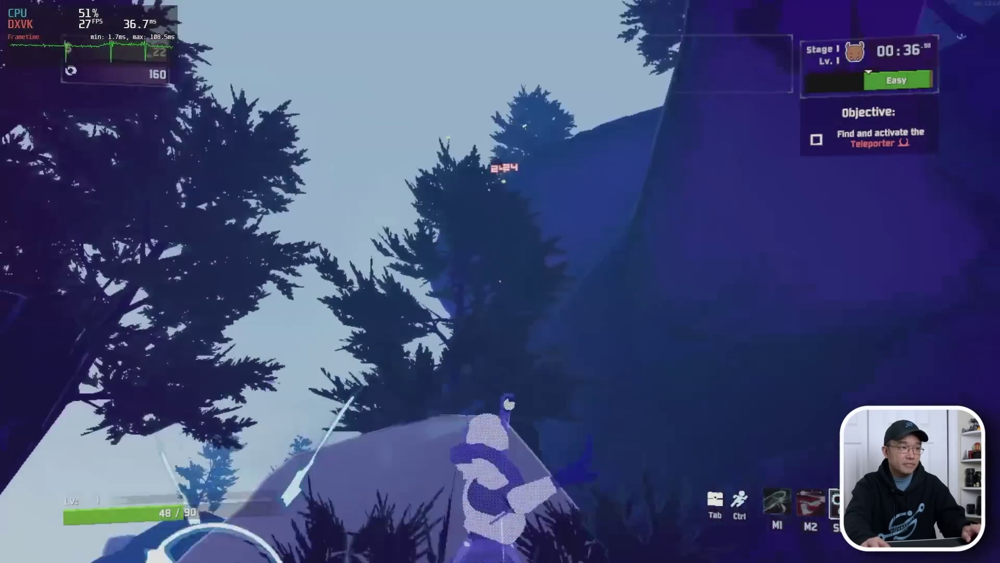
key(w)
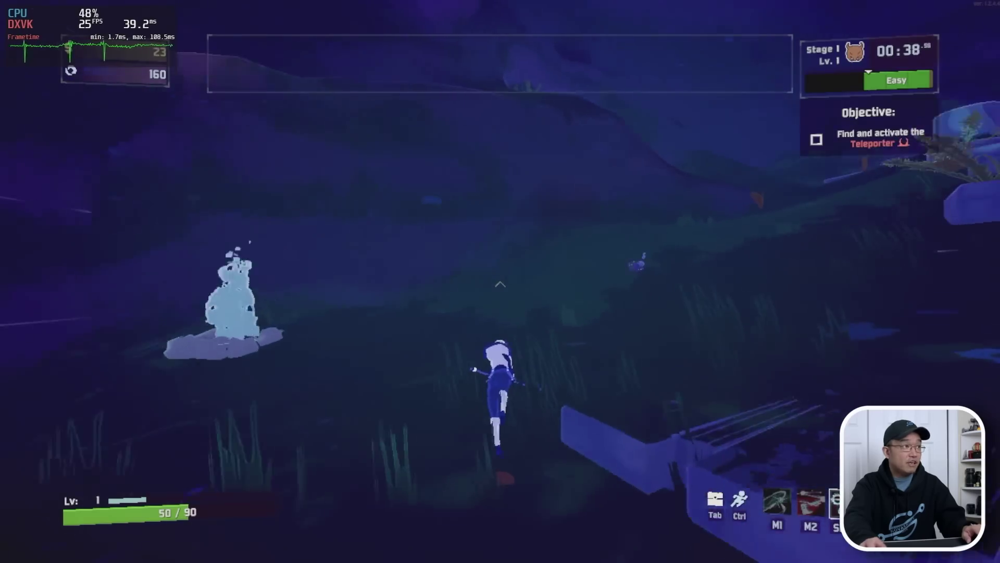
key(w)
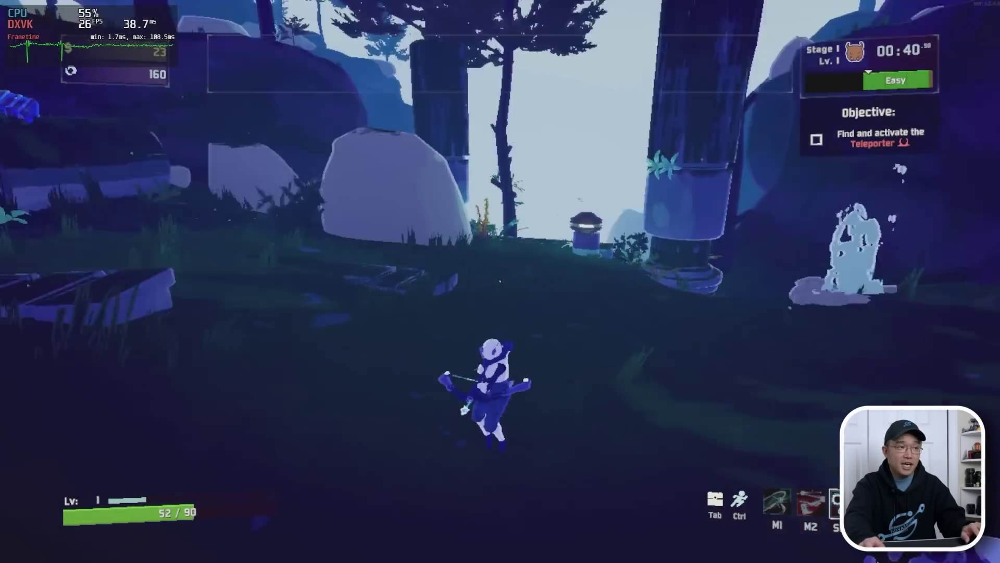
- Blink ahead and run through the grass past the pillar toward the cliffs
key(shift)
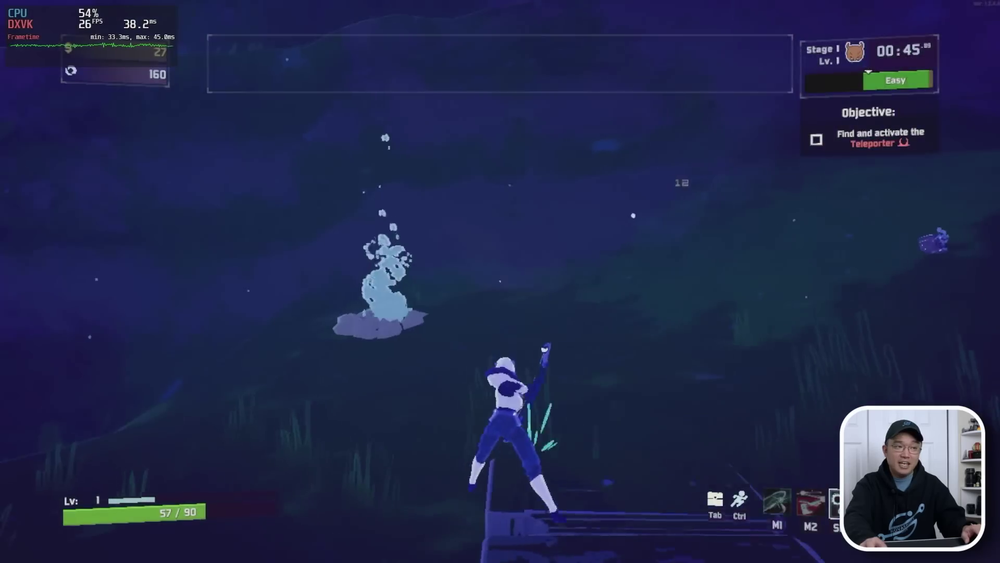
key(w)
key(w)
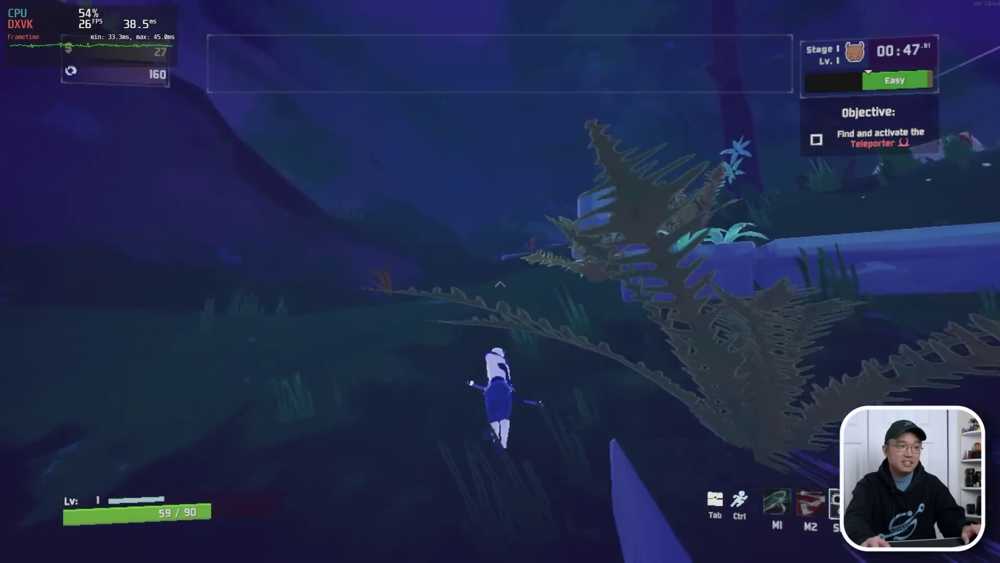
key(w)
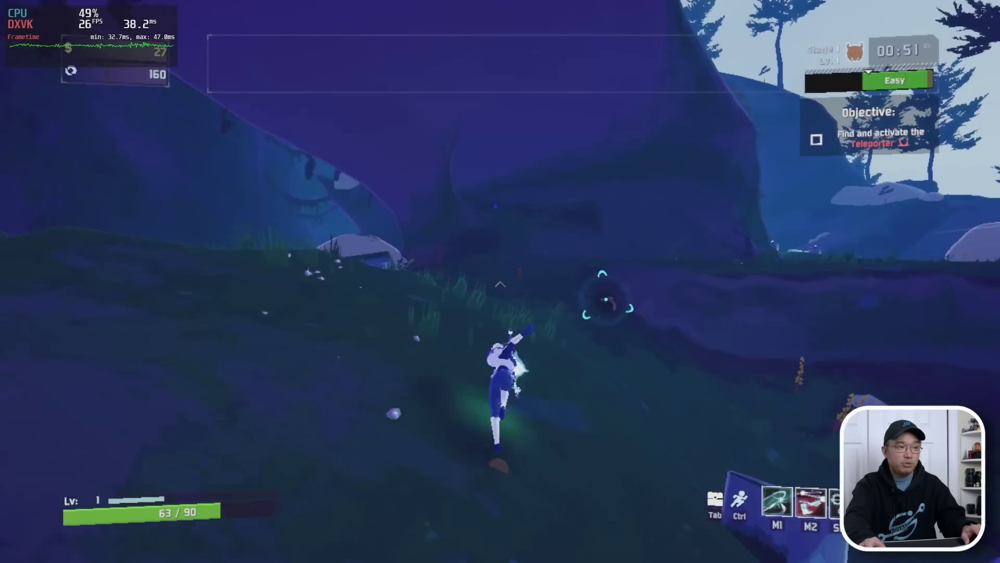
- Attack an enemy with a bouncing glaive and arrows while blinking up the slope
key(w)
right_click(500, 282)
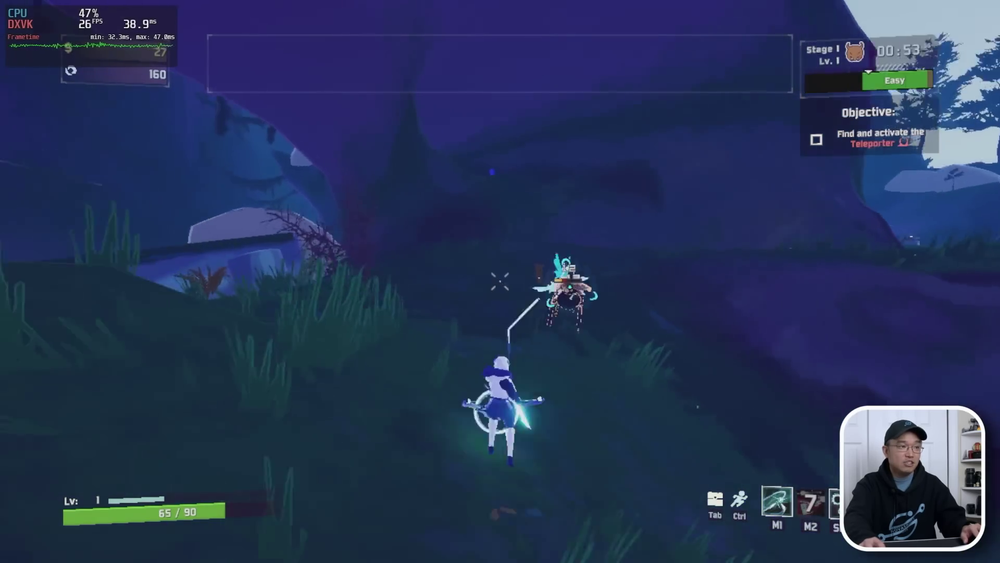
click(500, 281)
key(w)
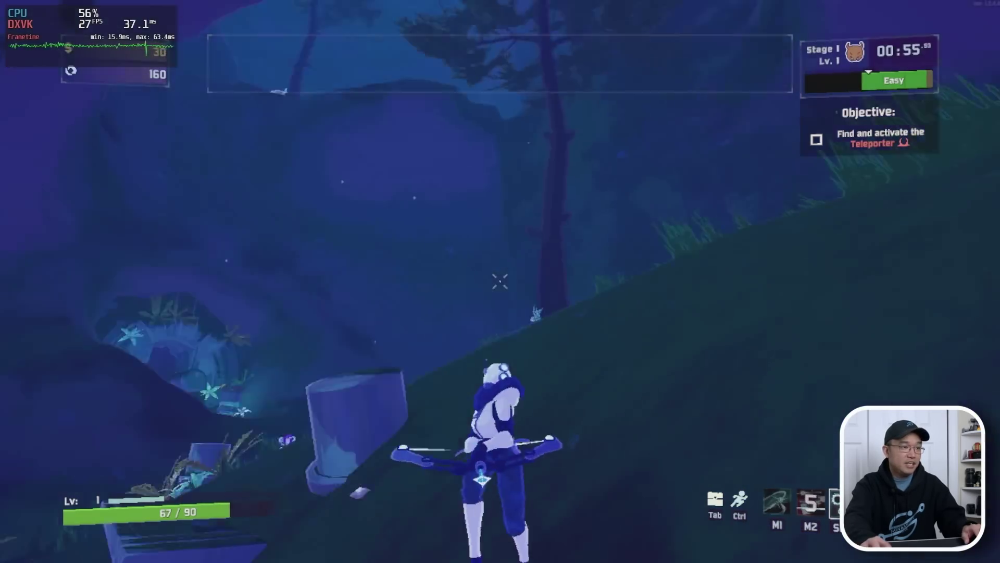
key(w)
key(shift)
click(500, 281)
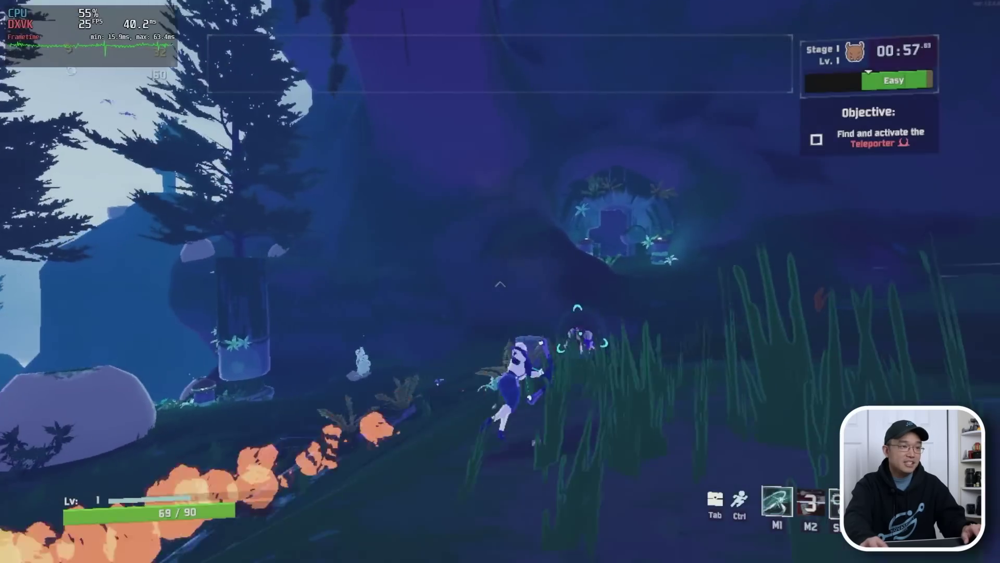
key(w)
key(shift)
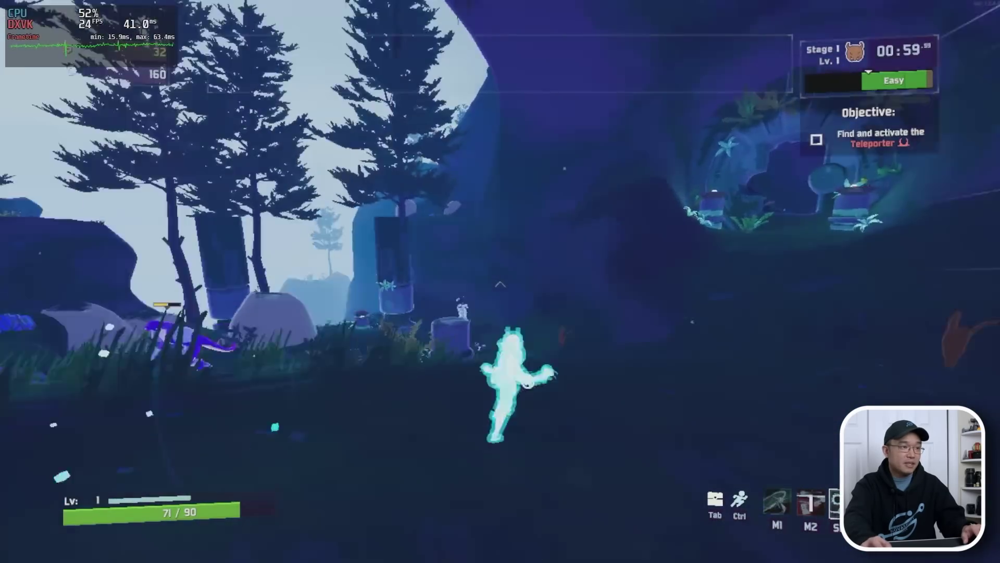
click(500, 281)
- Shoot down the remaining enemies with arrows and a glaive, dodging explosions, reaching 44 gold
key(w)
click(500, 282)
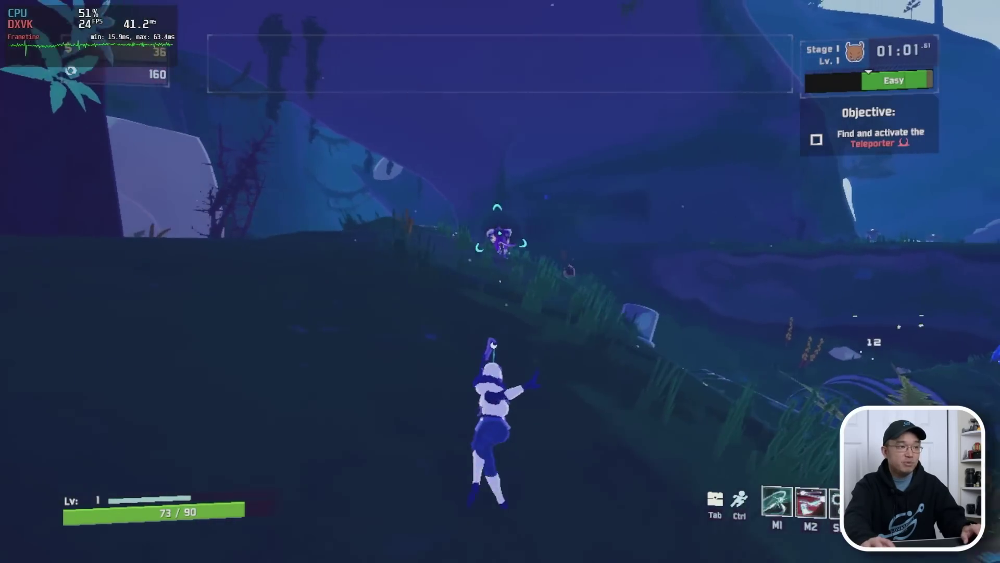
right_click(500, 281)
key(w)
click(501, 281)
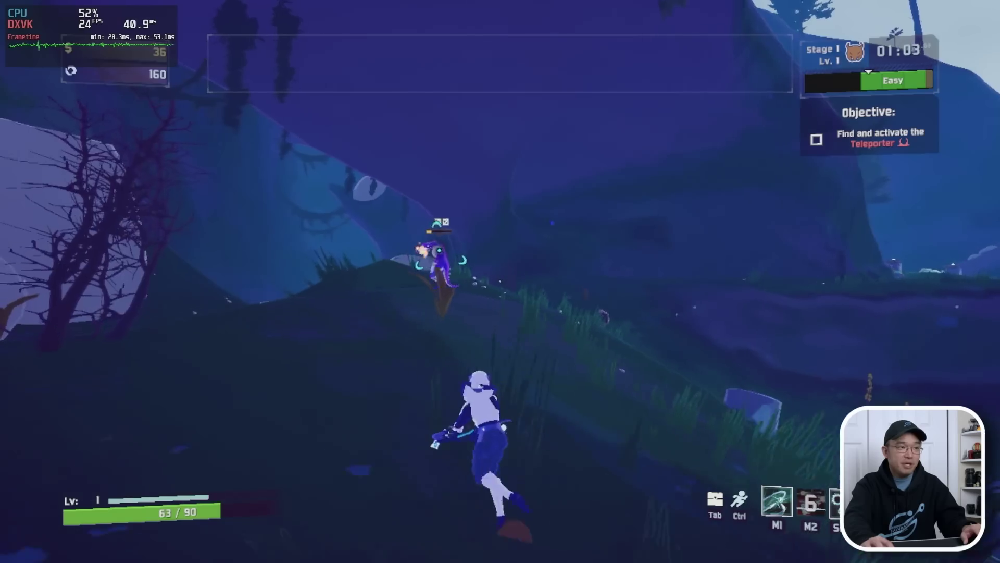
key(w)
click(500, 282)
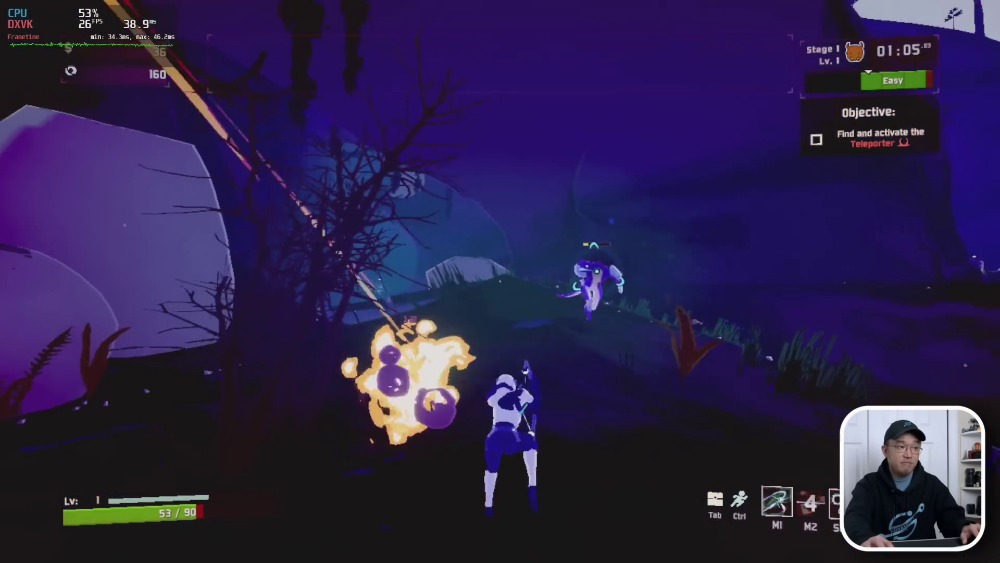
key(w)
click(500, 281)
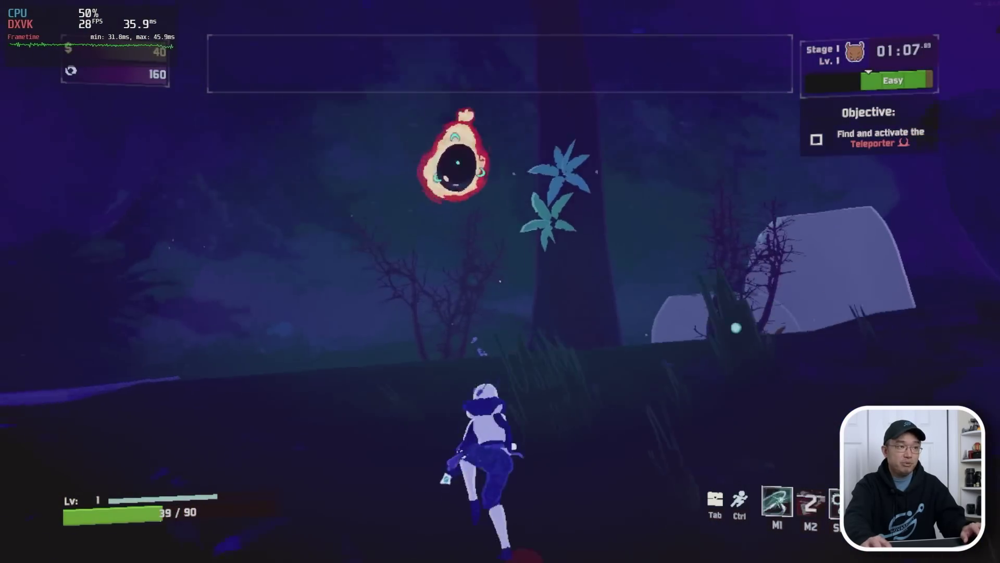
key(w)
click(500, 281)
click(500, 282)
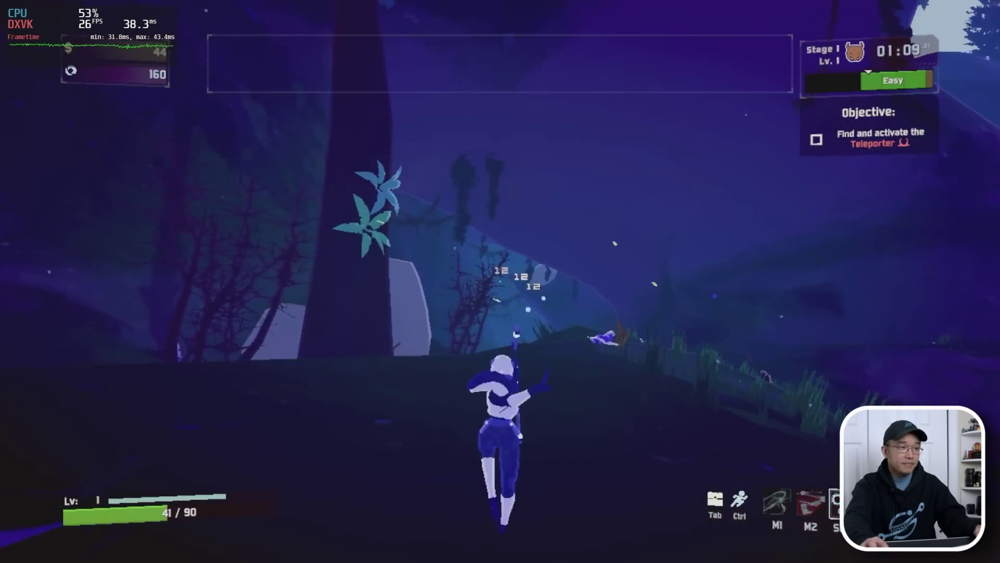